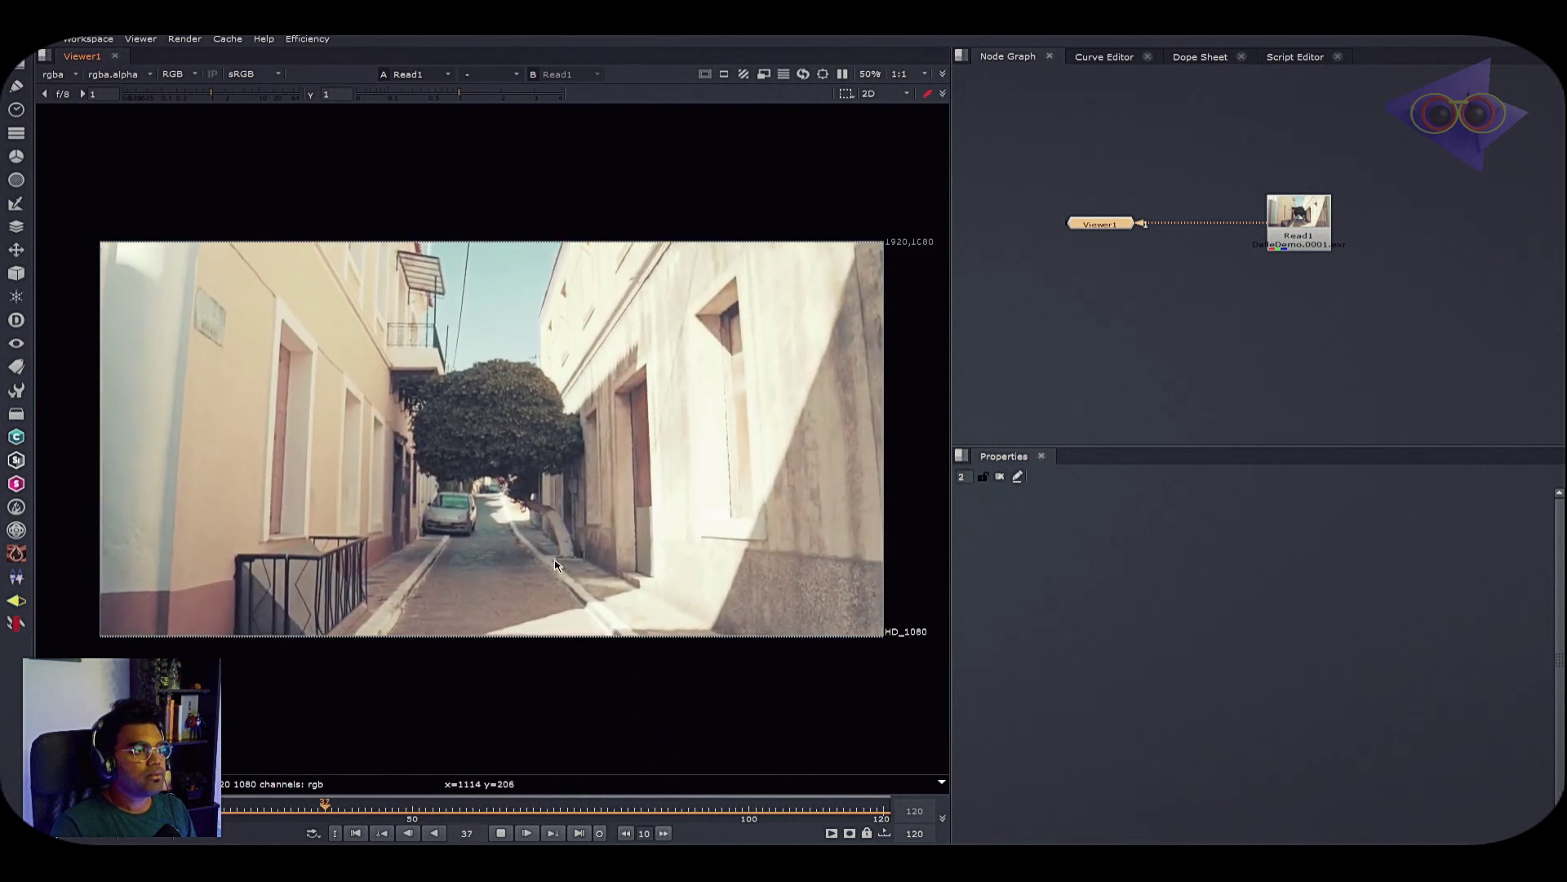
# Stop playback of the street plate and move the playhead to frame 118.
pyautogui.click(502, 831)
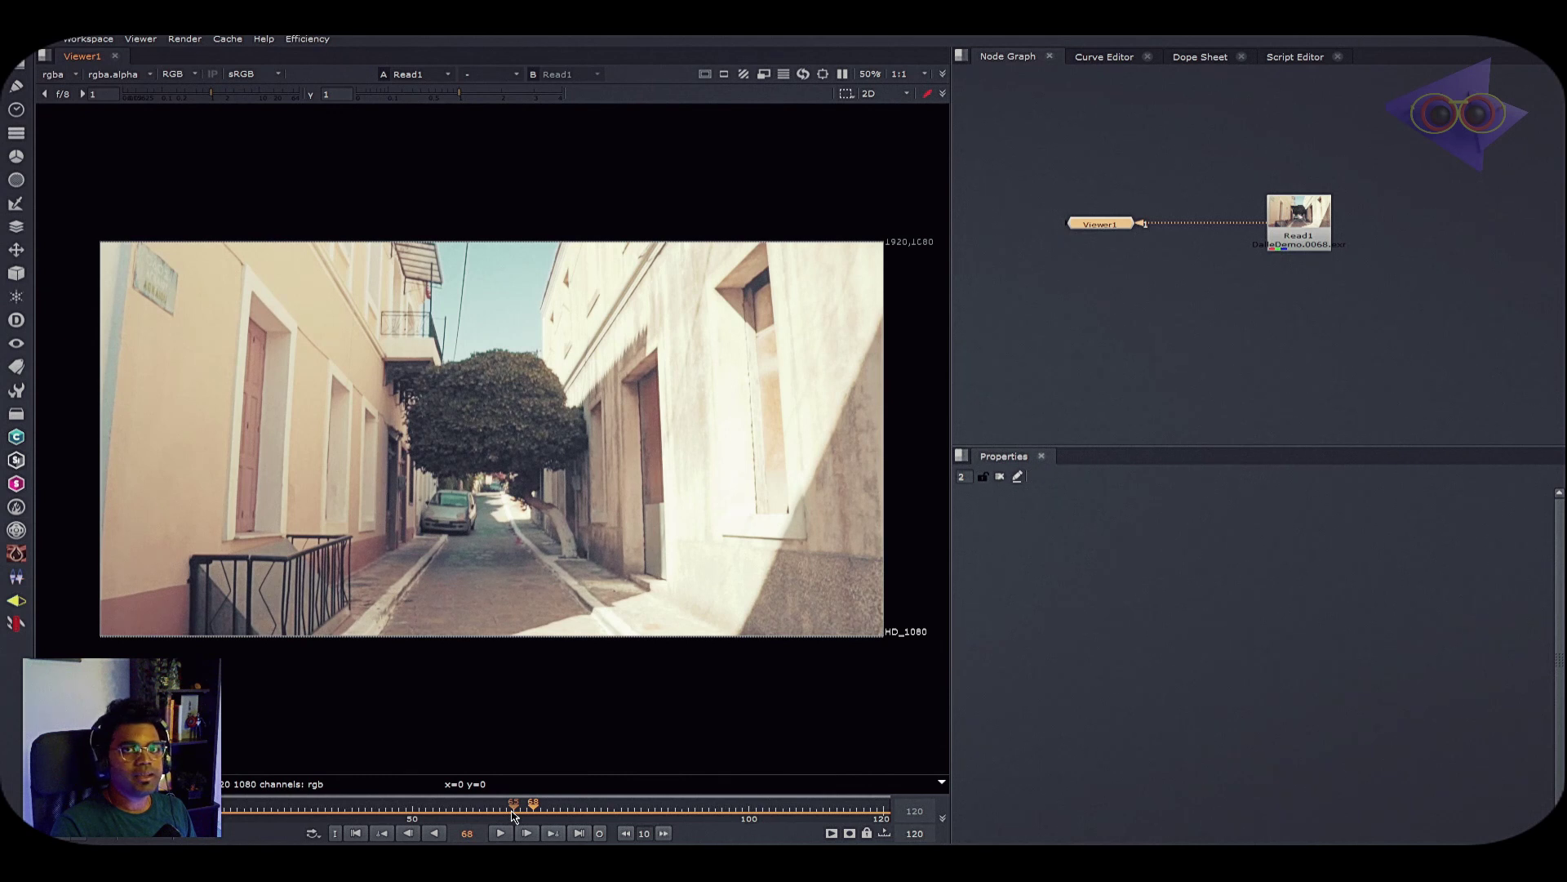
pyautogui.moveTo(513, 809); pyautogui.dragTo(872, 810)
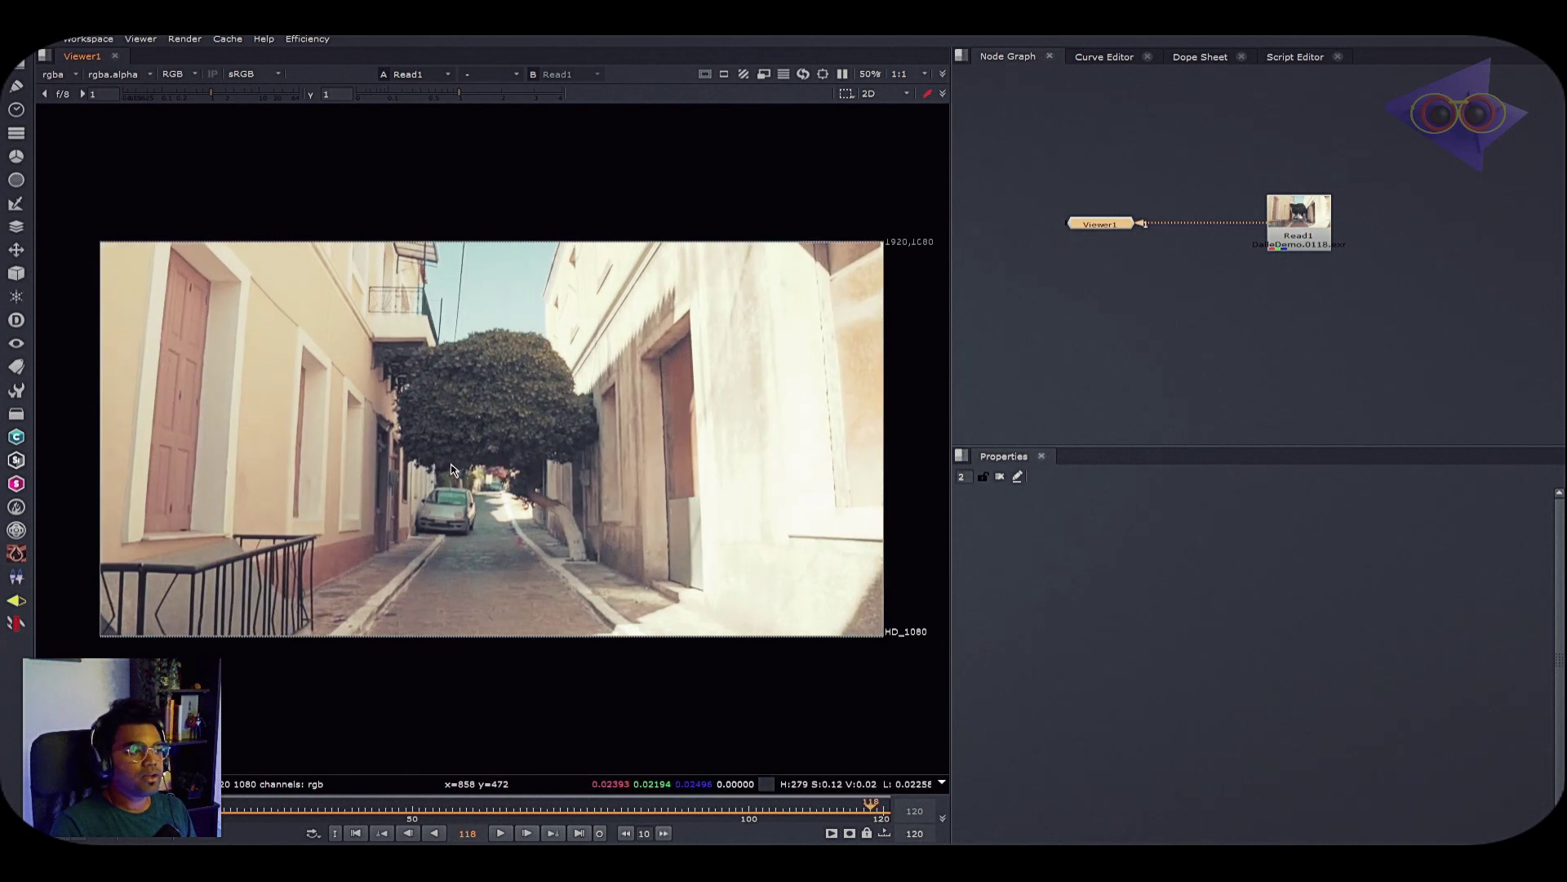
# Zoom the Viewer in on the arching tree and move to frame 119.
pyautogui.scroll(3, 522, 470)
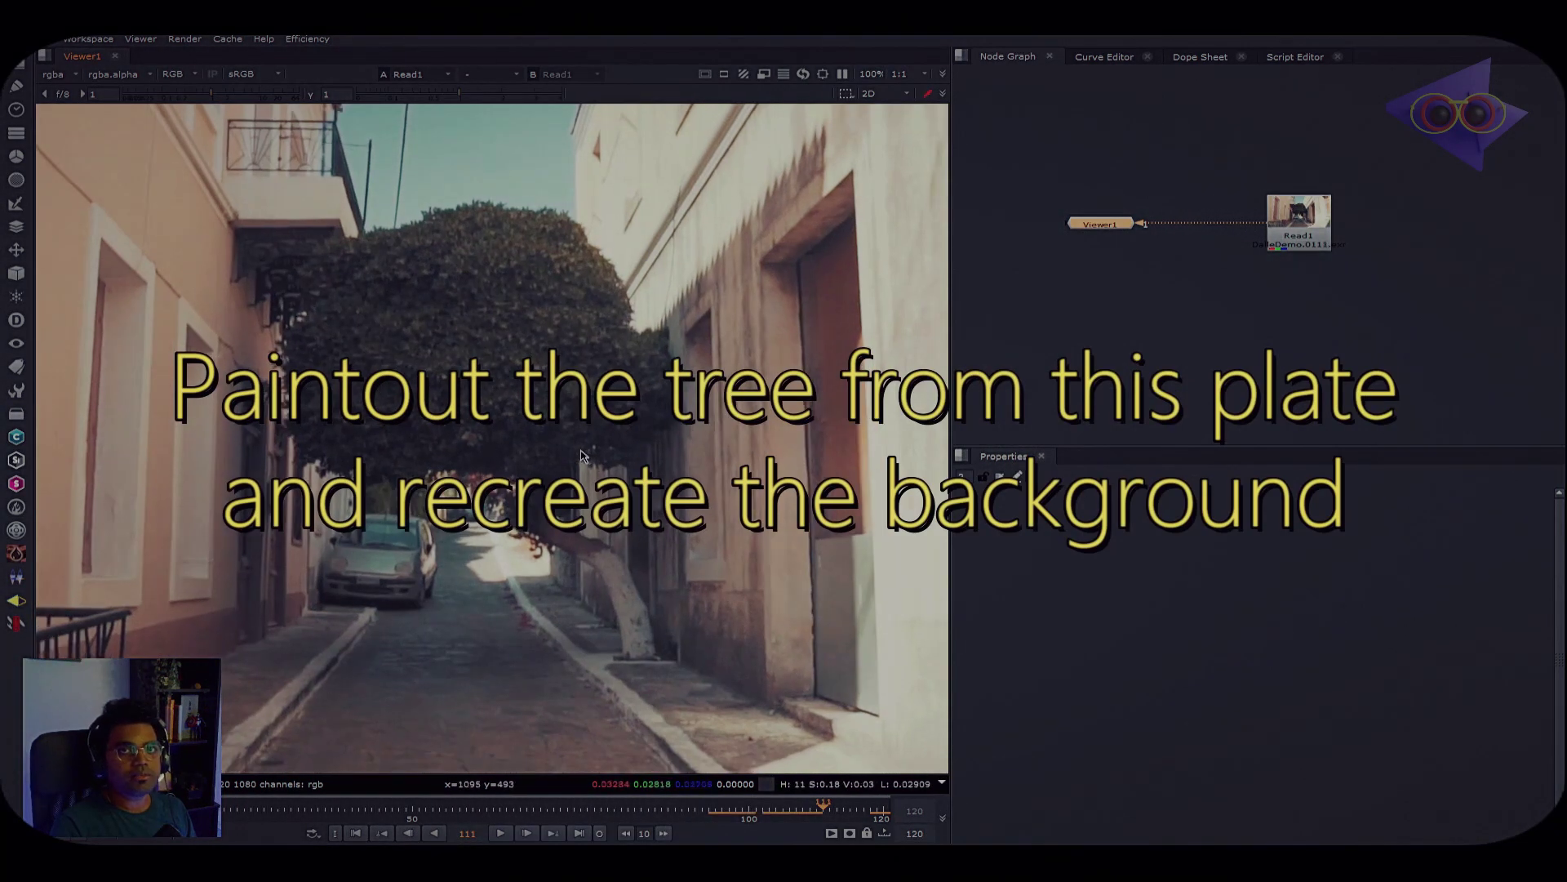
pyautogui.scroll(-1, 569, 576)
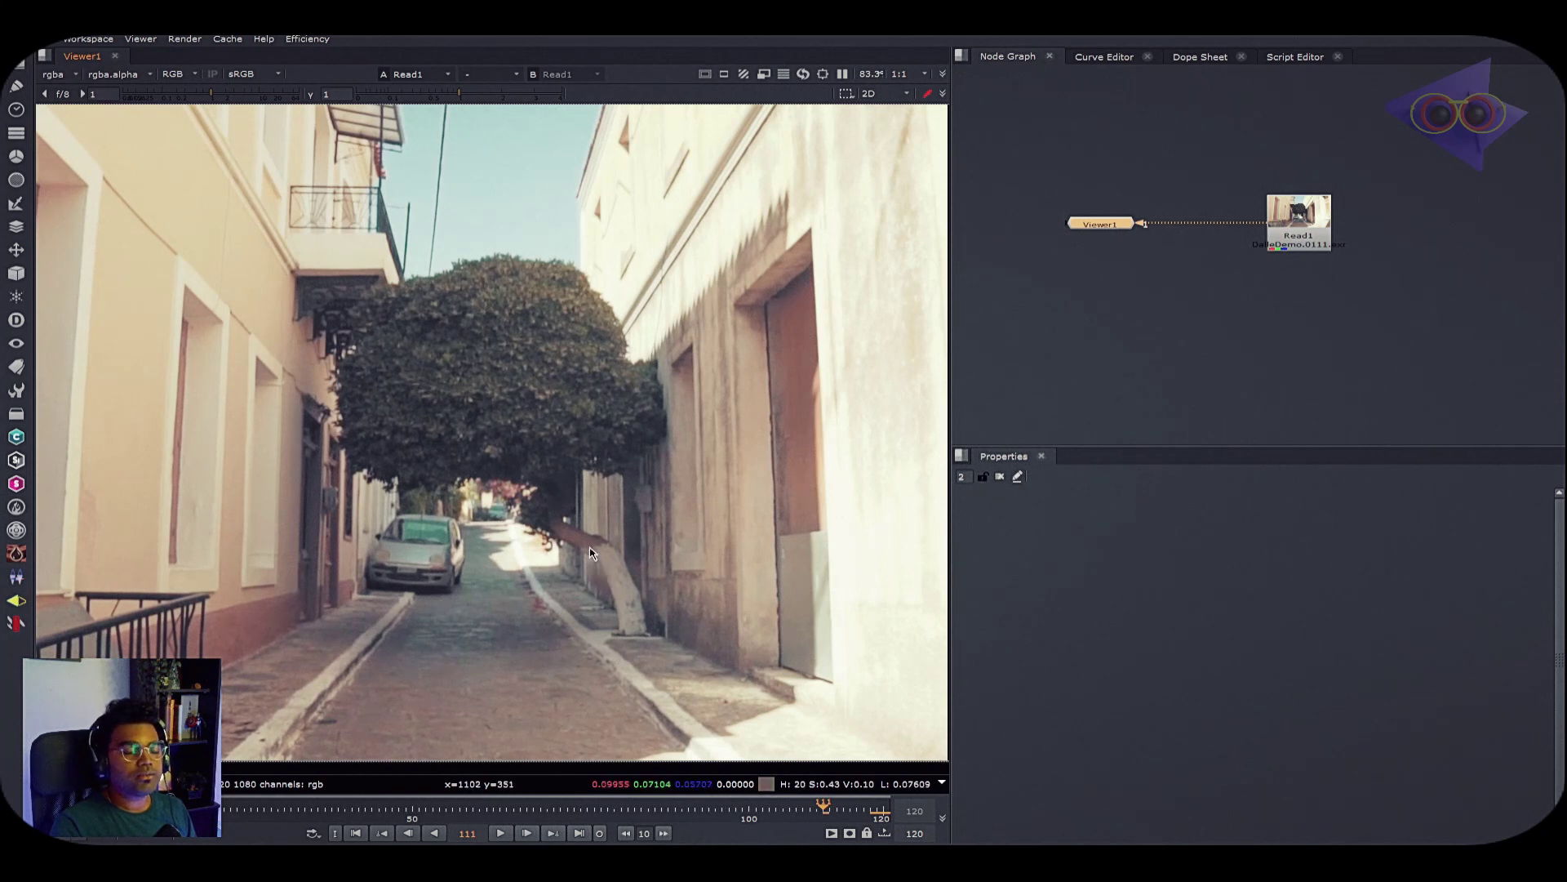
pyautogui.scroll(-1, 592, 553)
pyautogui.scroll(1, 581, 498)
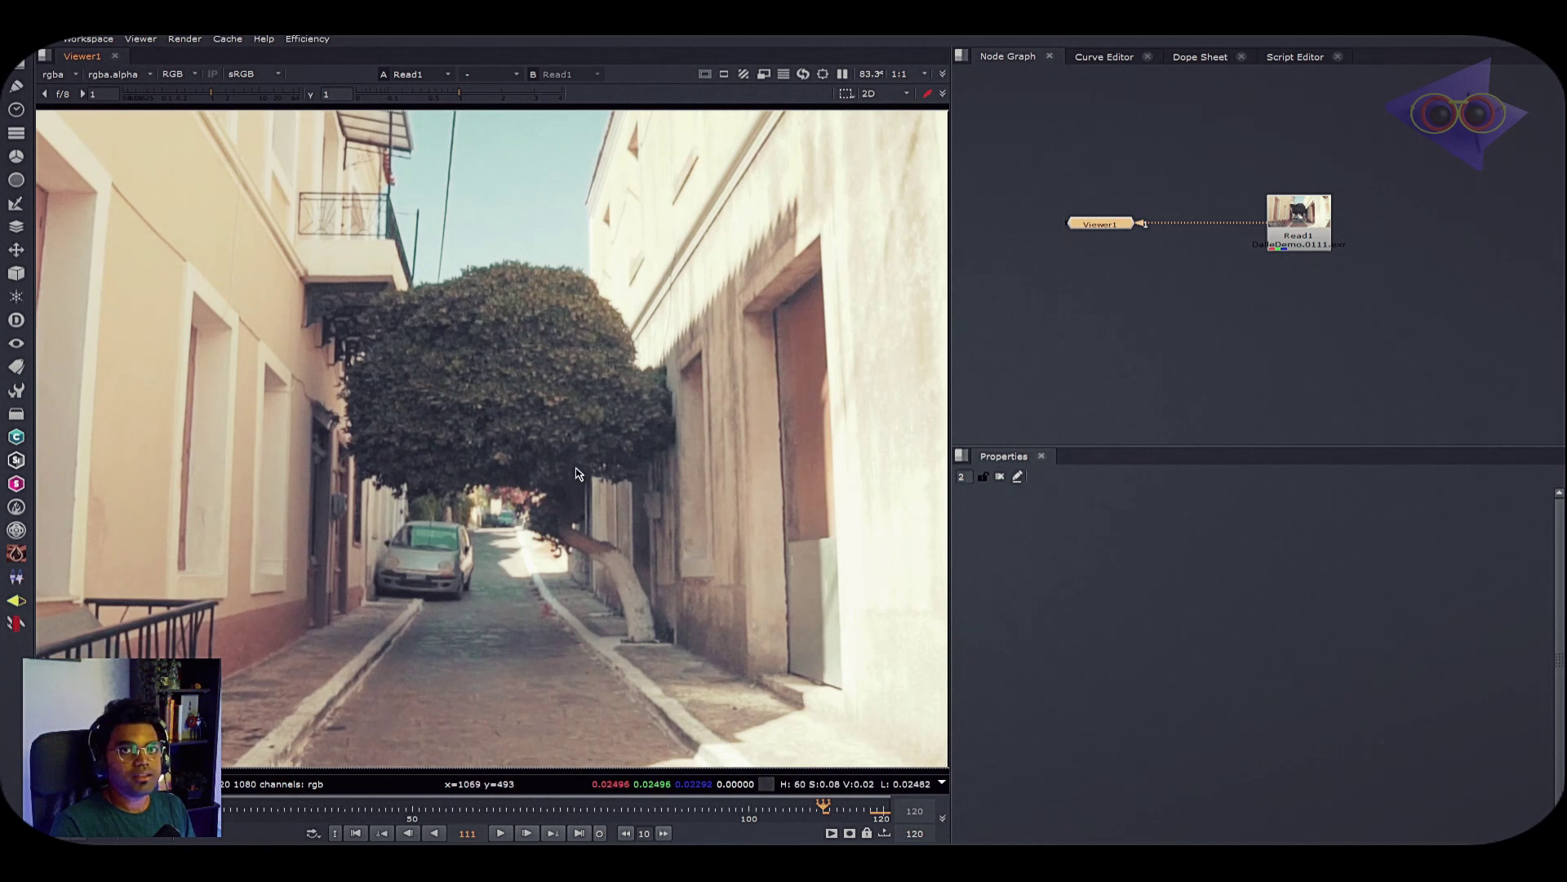
pyautogui.click(879, 804)
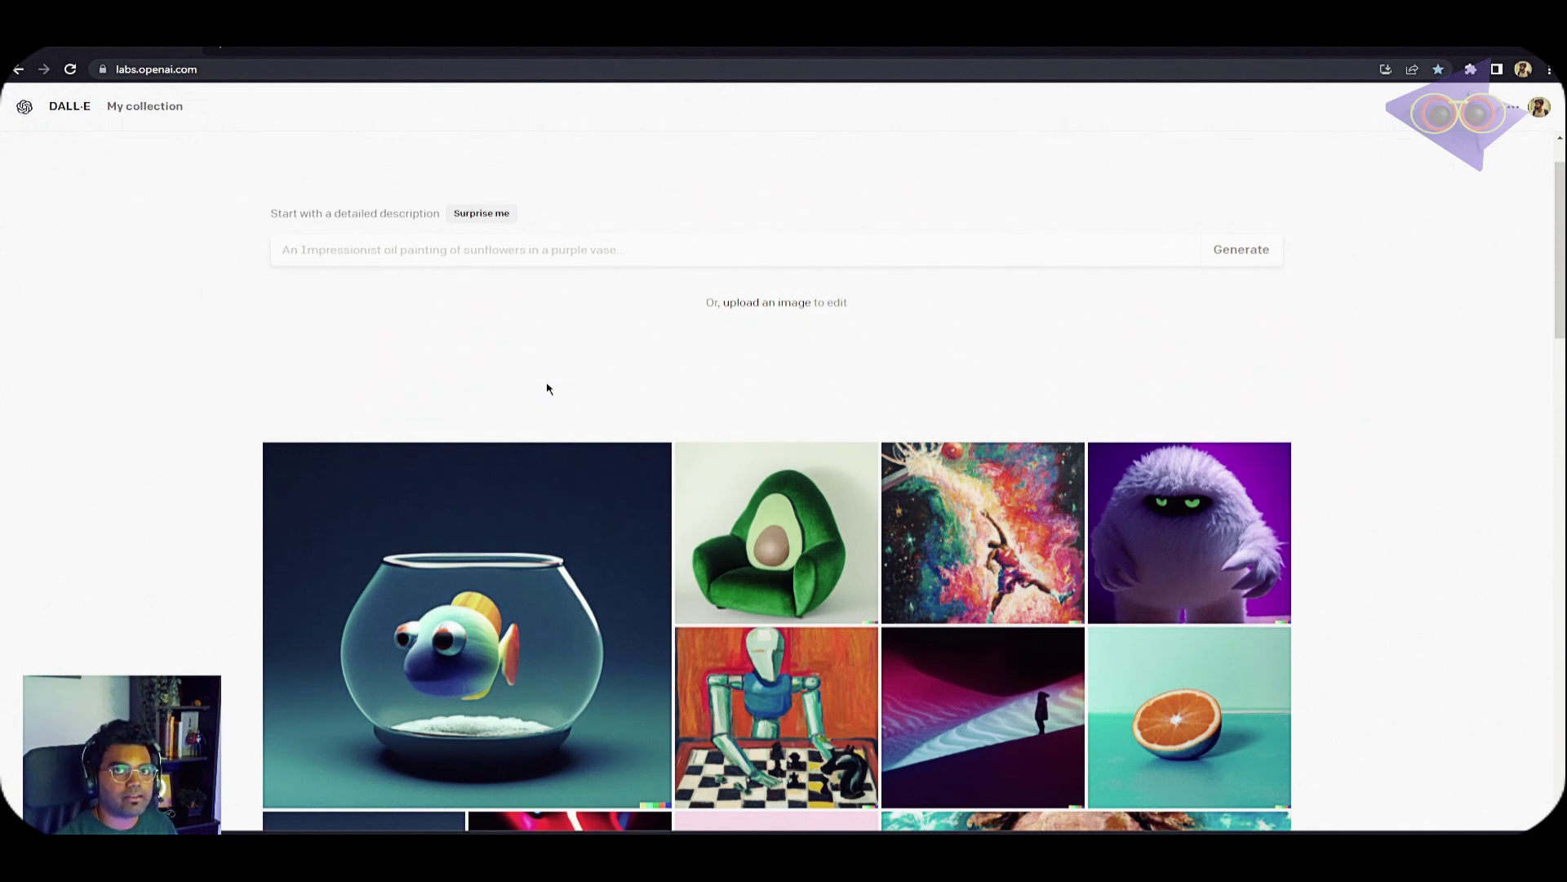
# Generate DALL·E images from the prompt 'Mickey mouse playing football in a sunny day in a desert'.
pyautogui.write('Mickey mouse ')
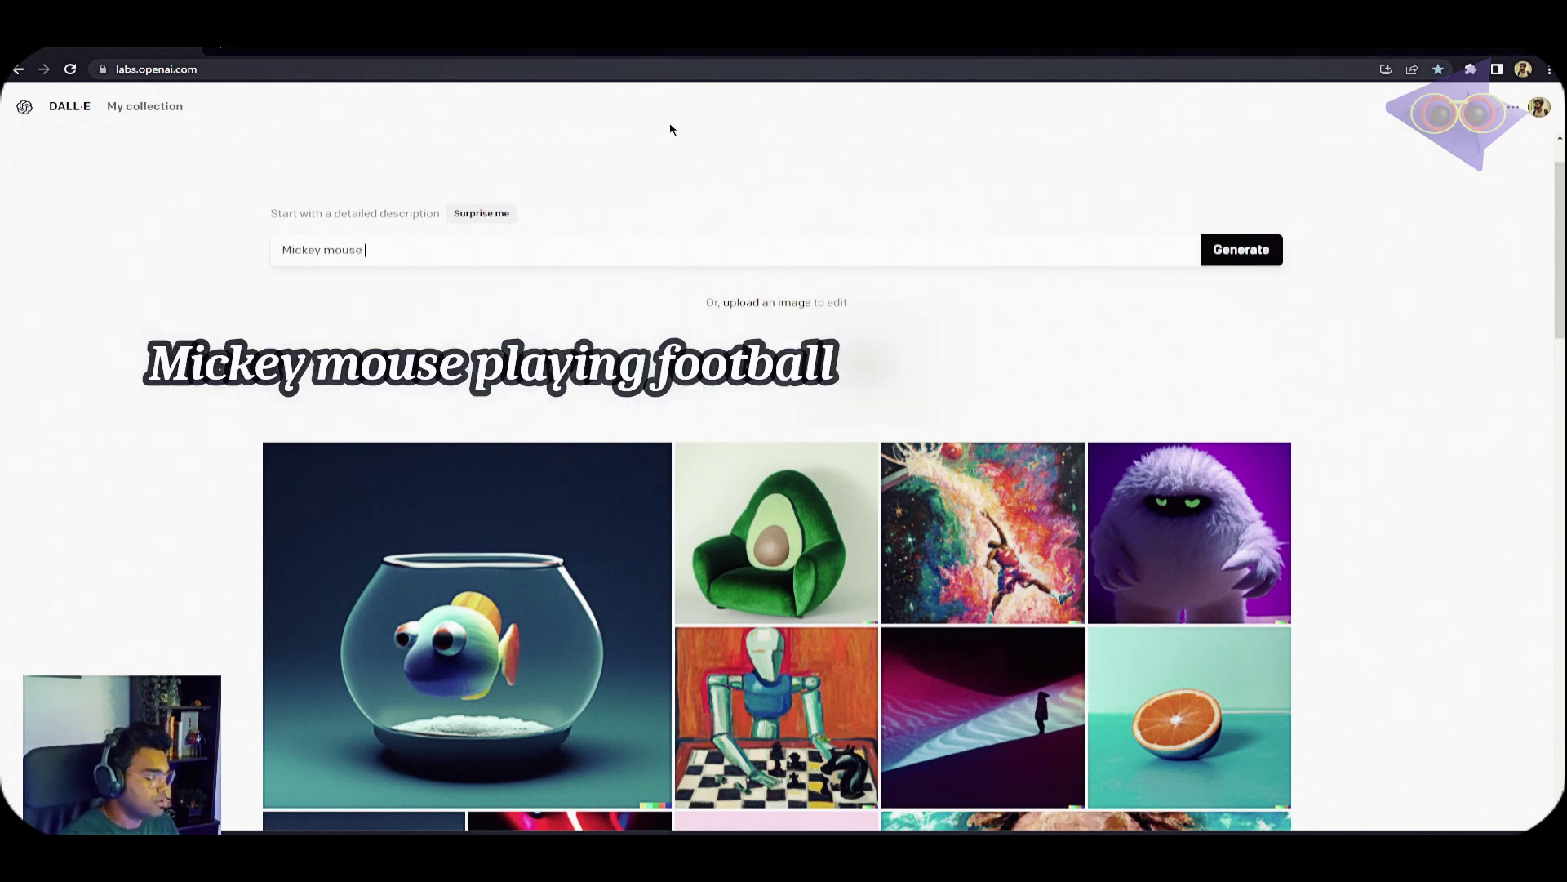
pyautogui.write('playing football in a sunny day i')
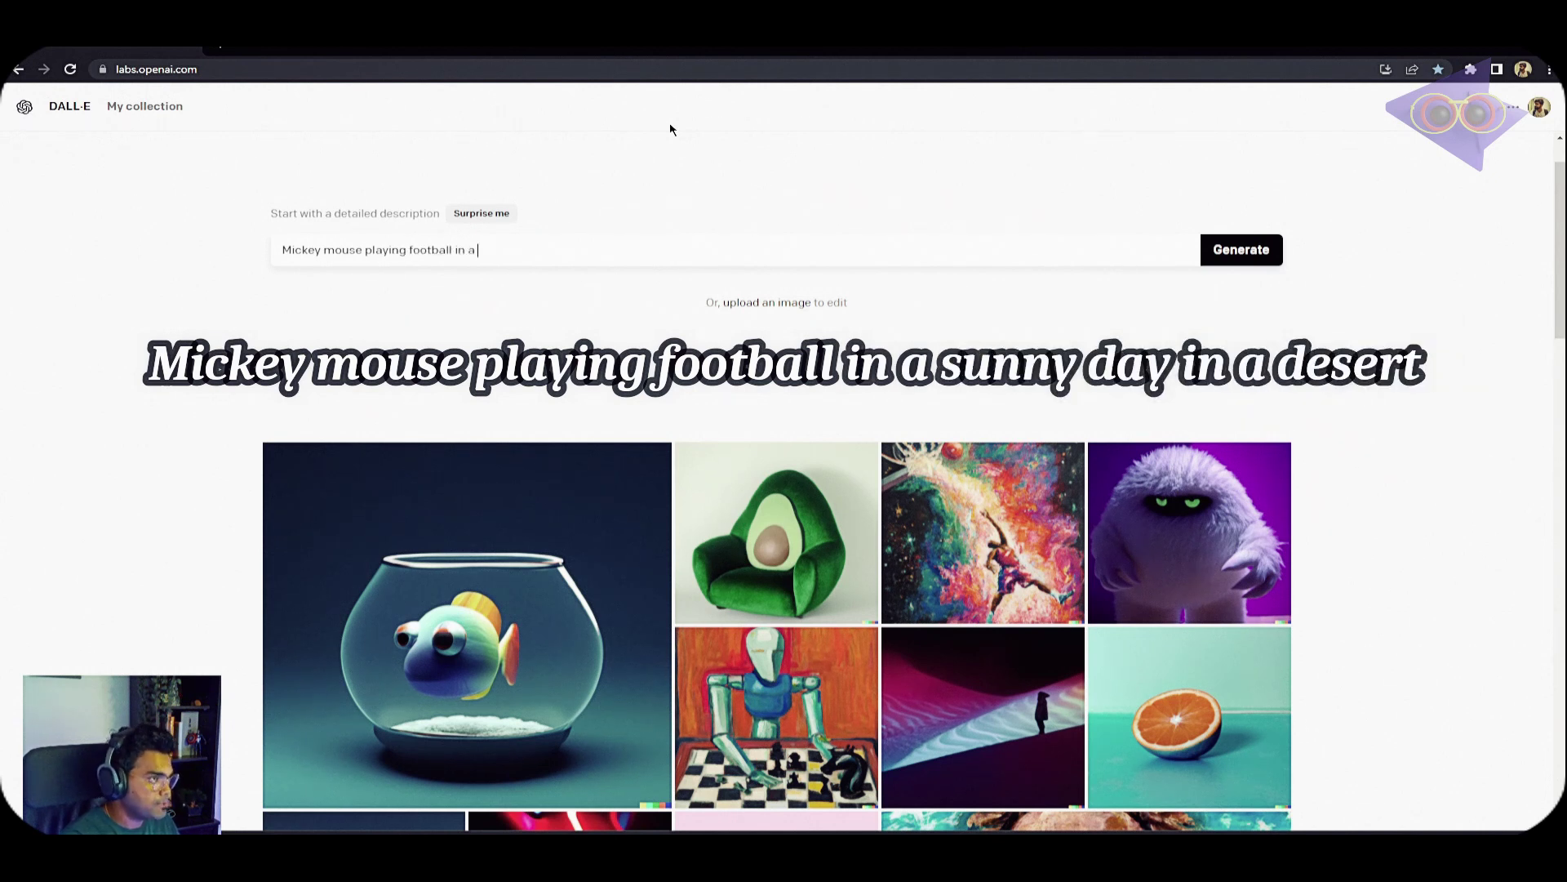
pyautogui.write('n a desert')
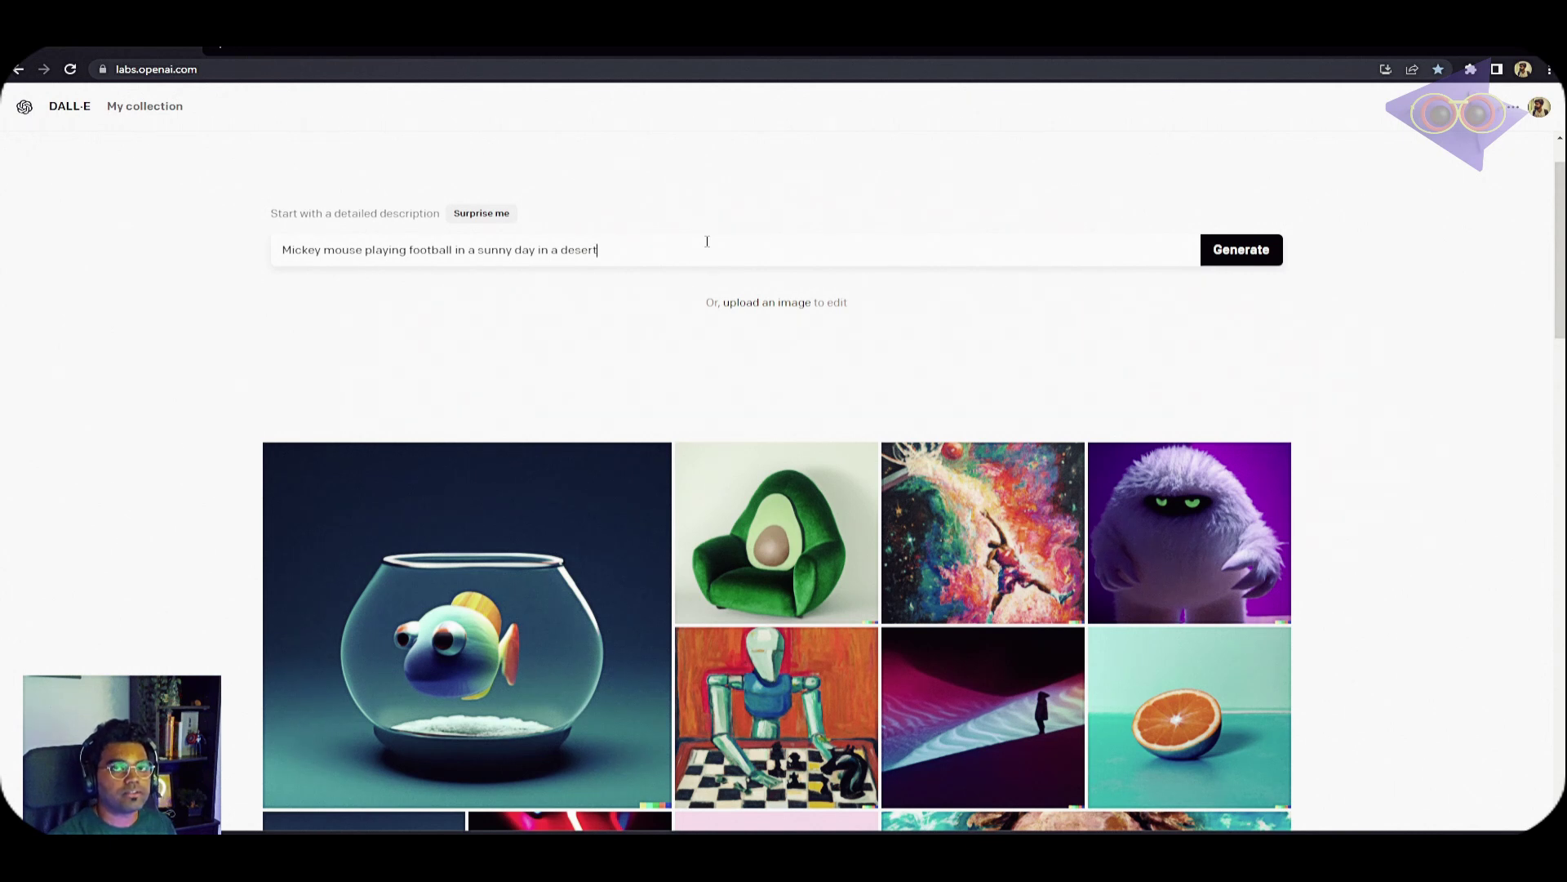
pyautogui.click(1245, 258)
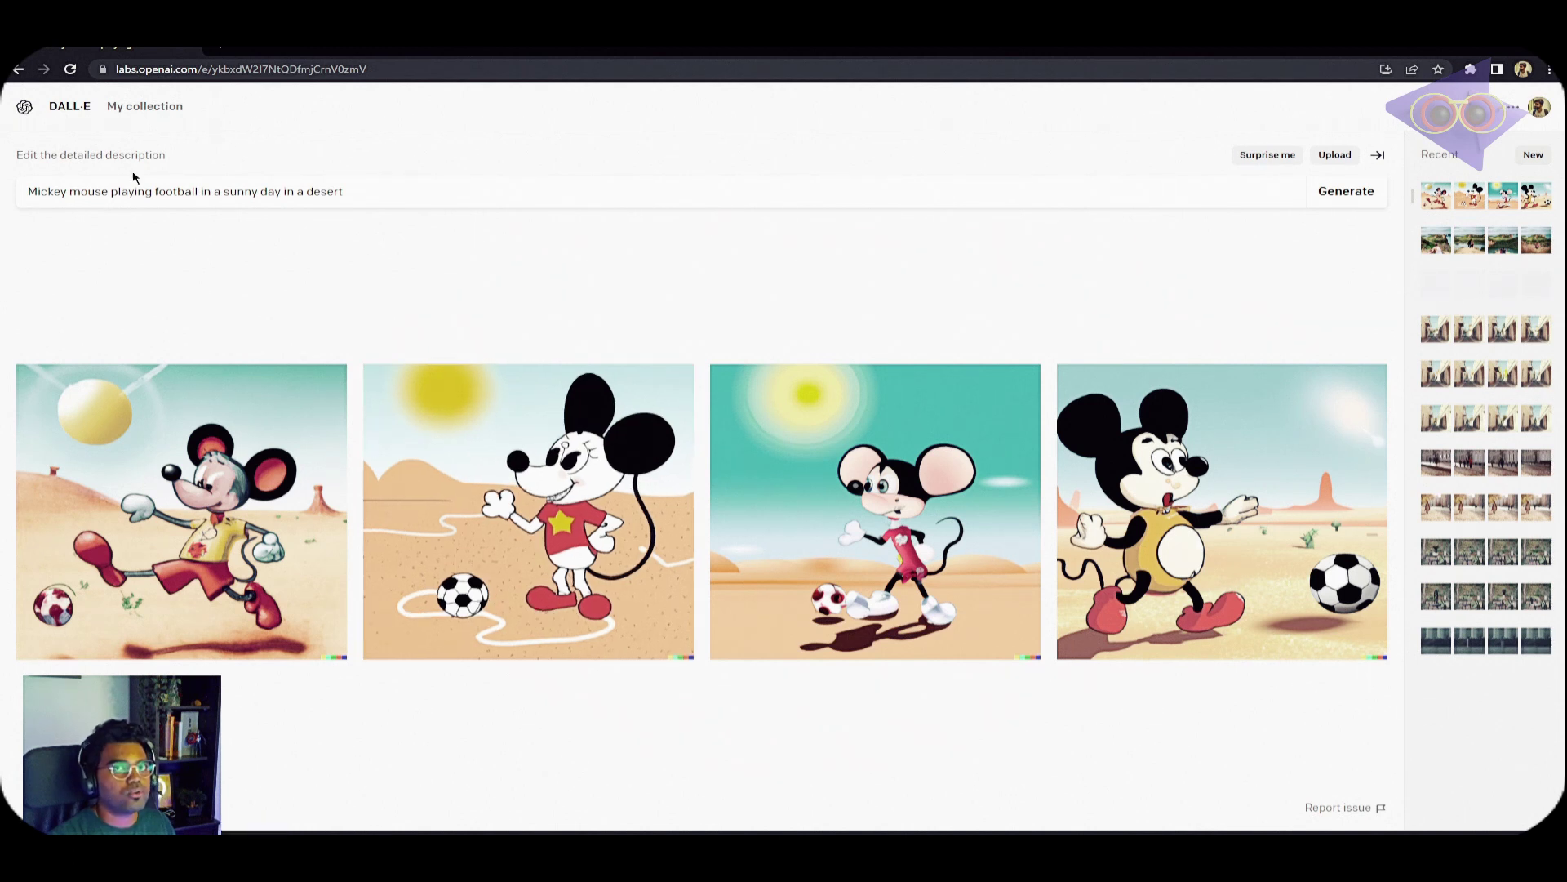
# After reviewing the four football-mouse results, return to the DALL·E home page.
pyautogui.click(57, 116)
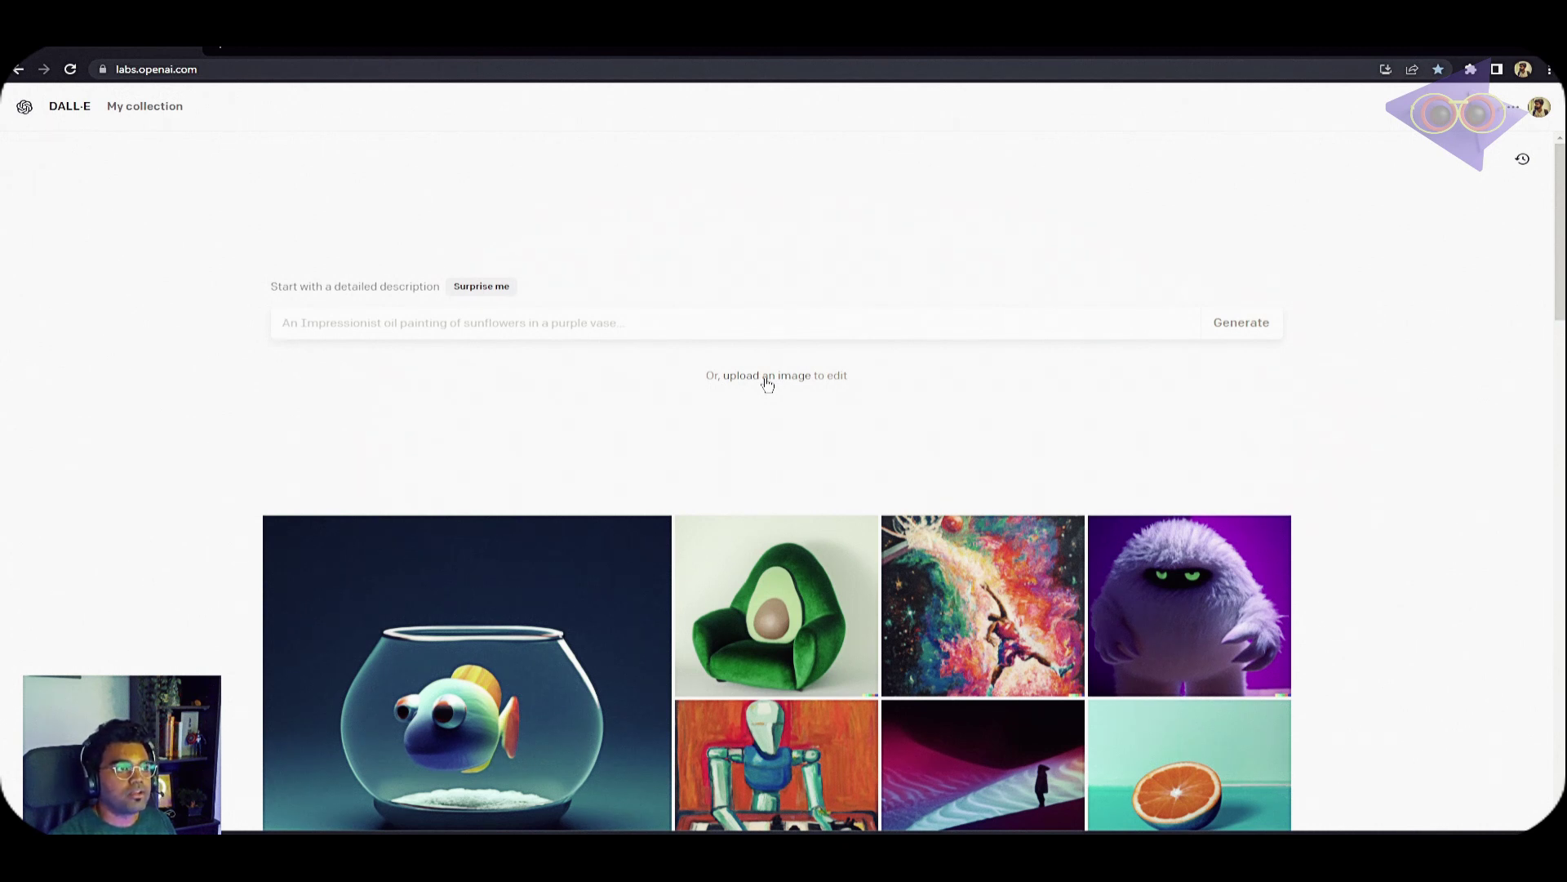
# Upload the mountain cabin photo uncropped and place the generation frame over the cabin.
pyautogui.click(768, 381)
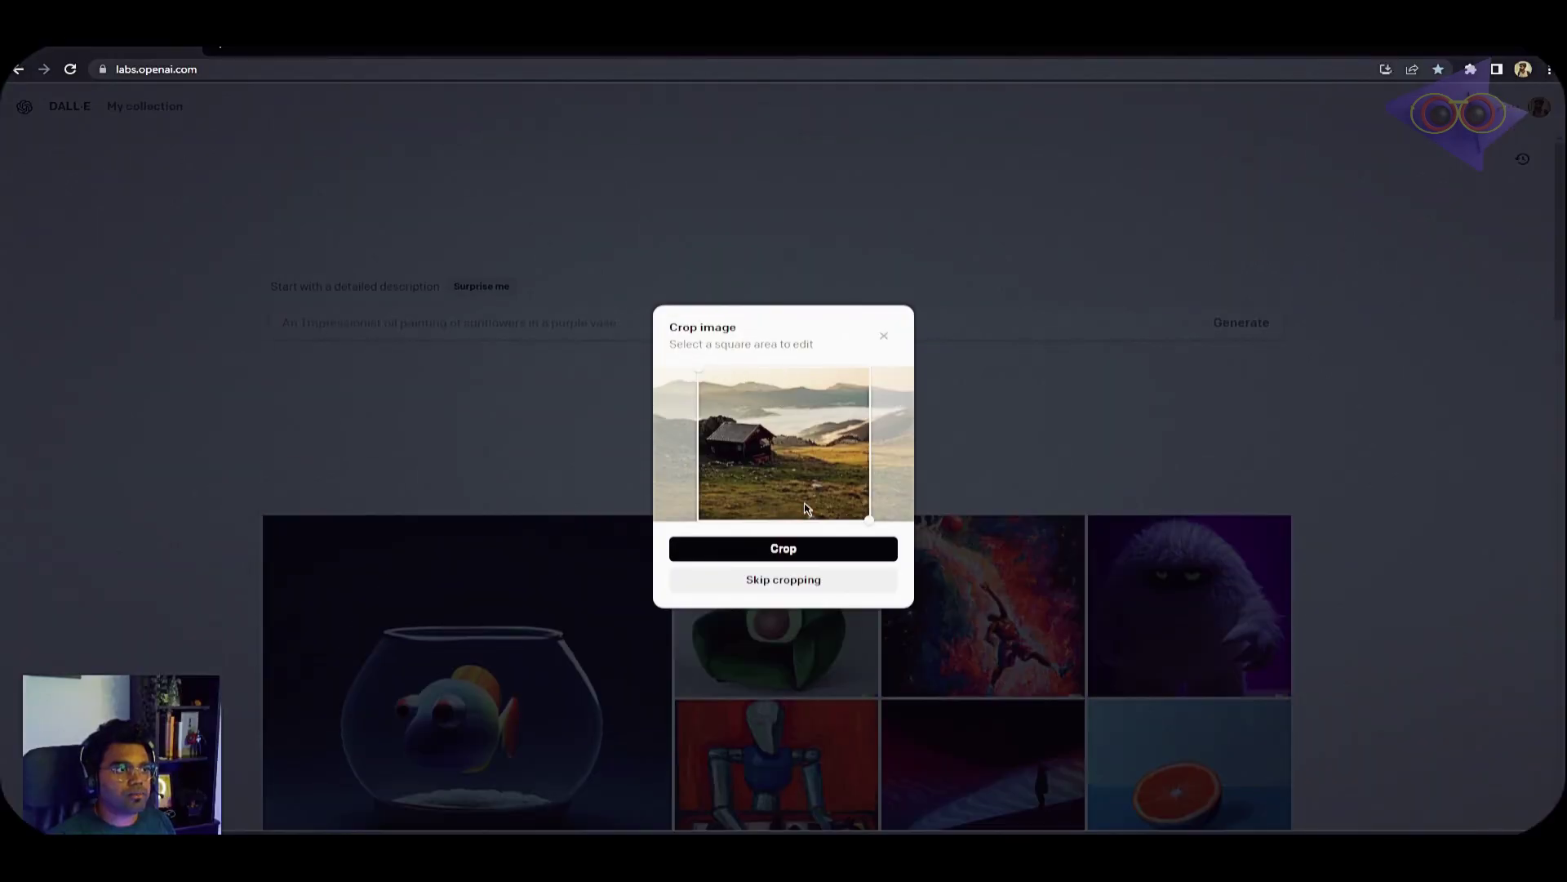
pyautogui.click(786, 581)
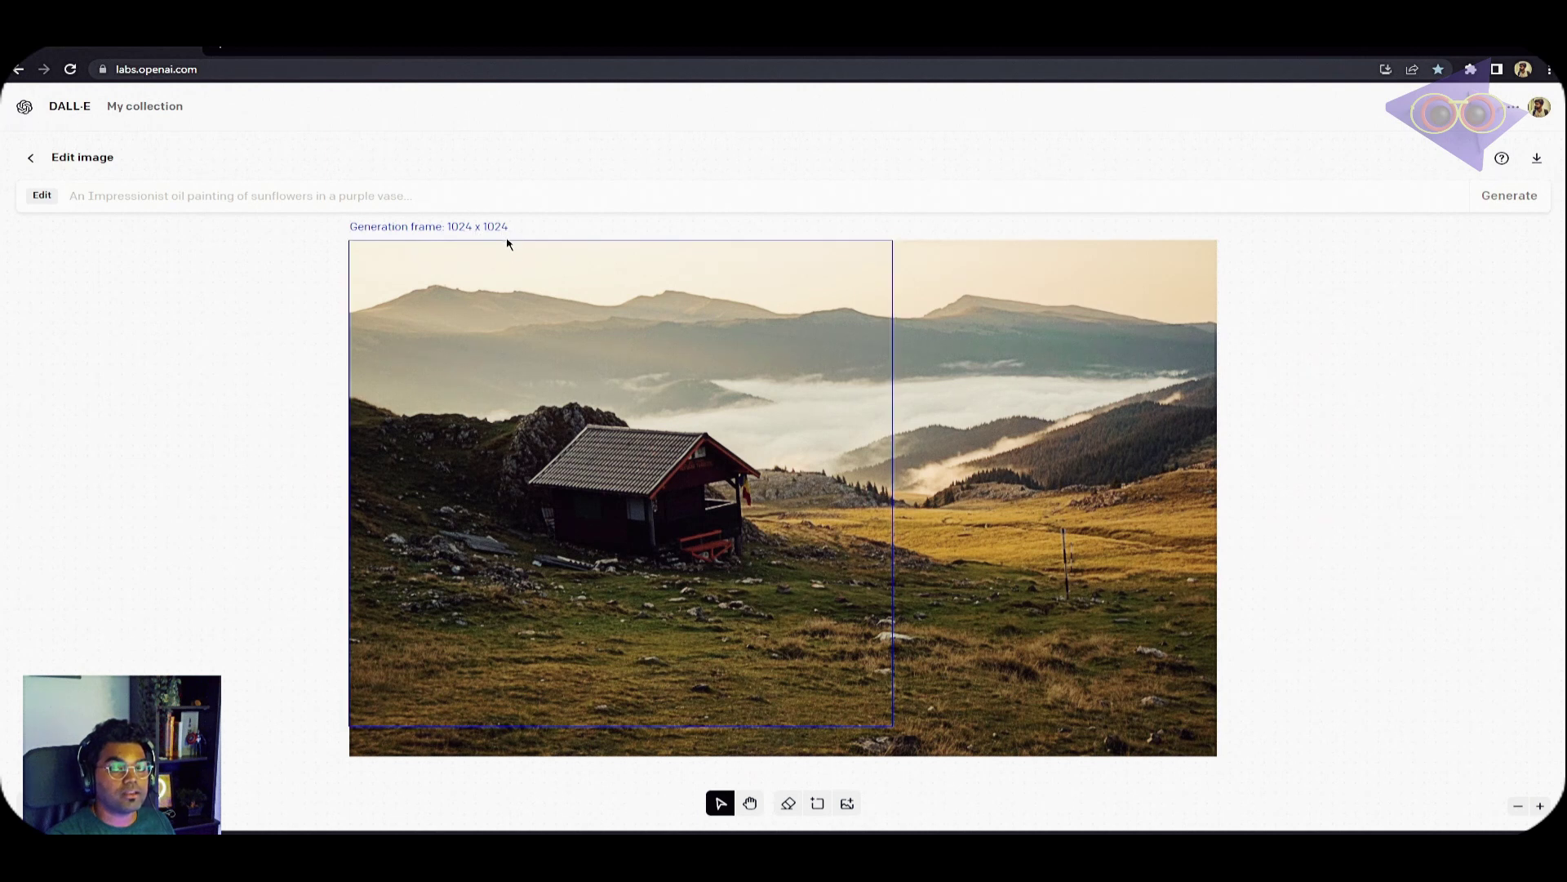
pyautogui.moveTo(739, 563)
pyautogui.mouseDown()
pyautogui.moveTo(815, 560)
pyautogui.moveTo(781, 582)
pyautogui.moveTo(747, 552)
pyautogui.mouseUp()
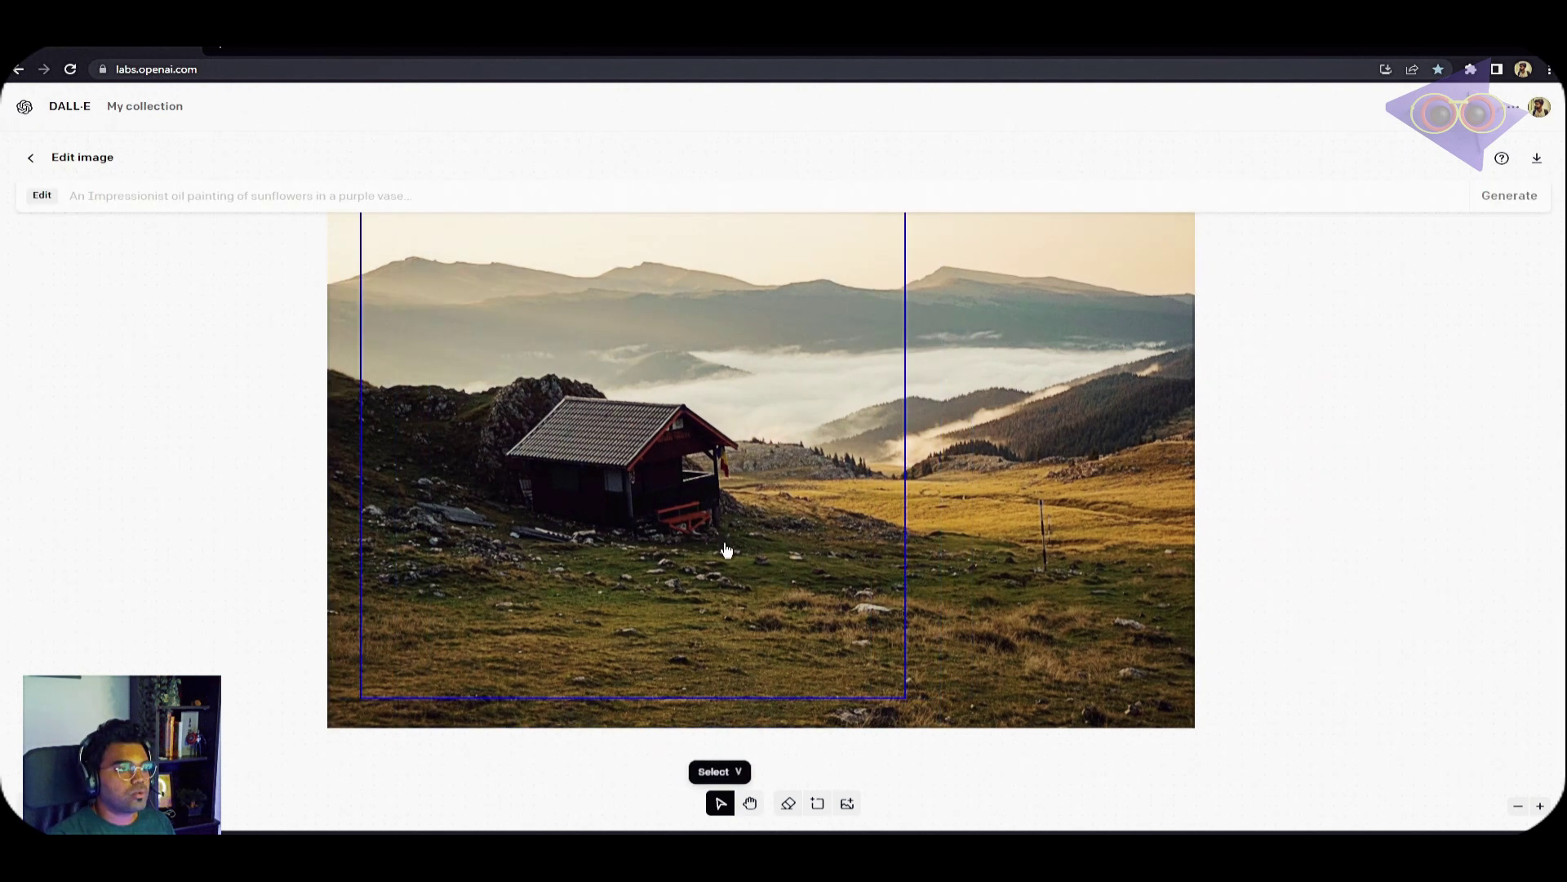
# Erase the cabin and generate fills from 'Grass meadow on top of a mountain in evening'.
pyautogui.click(788, 804)
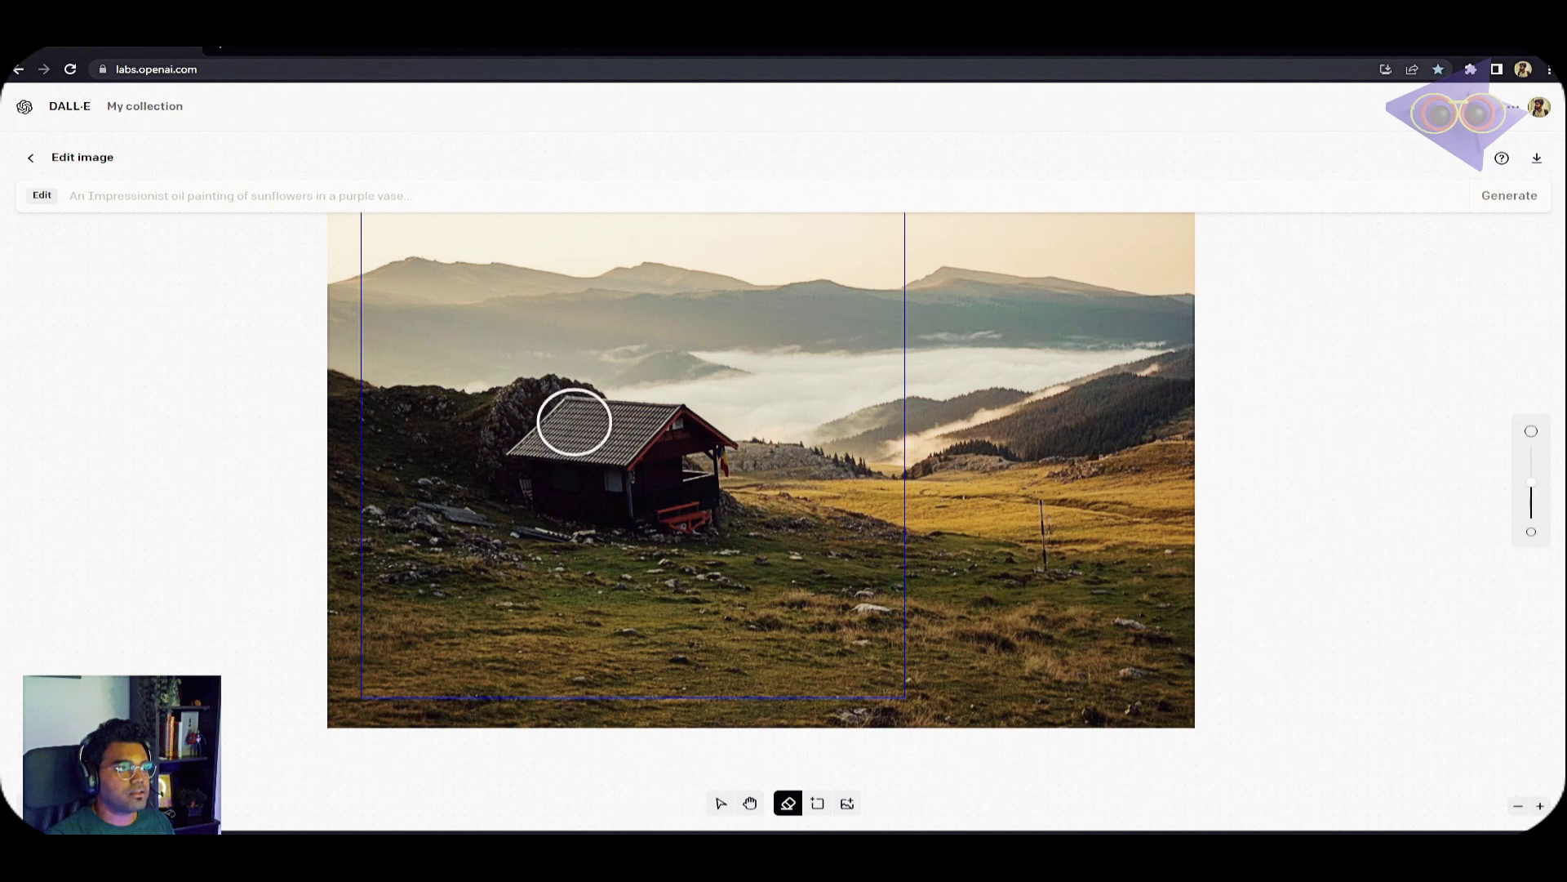
pyautogui.moveTo(571, 420)
pyautogui.mouseDown()
pyautogui.moveTo(698, 431)
pyautogui.moveTo(726, 508)
pyautogui.moveTo(447, 500)
pyautogui.moveTo(559, 427)
pyautogui.moveTo(643, 482)
pyautogui.mouseUp()
pyautogui.click(184, 199)
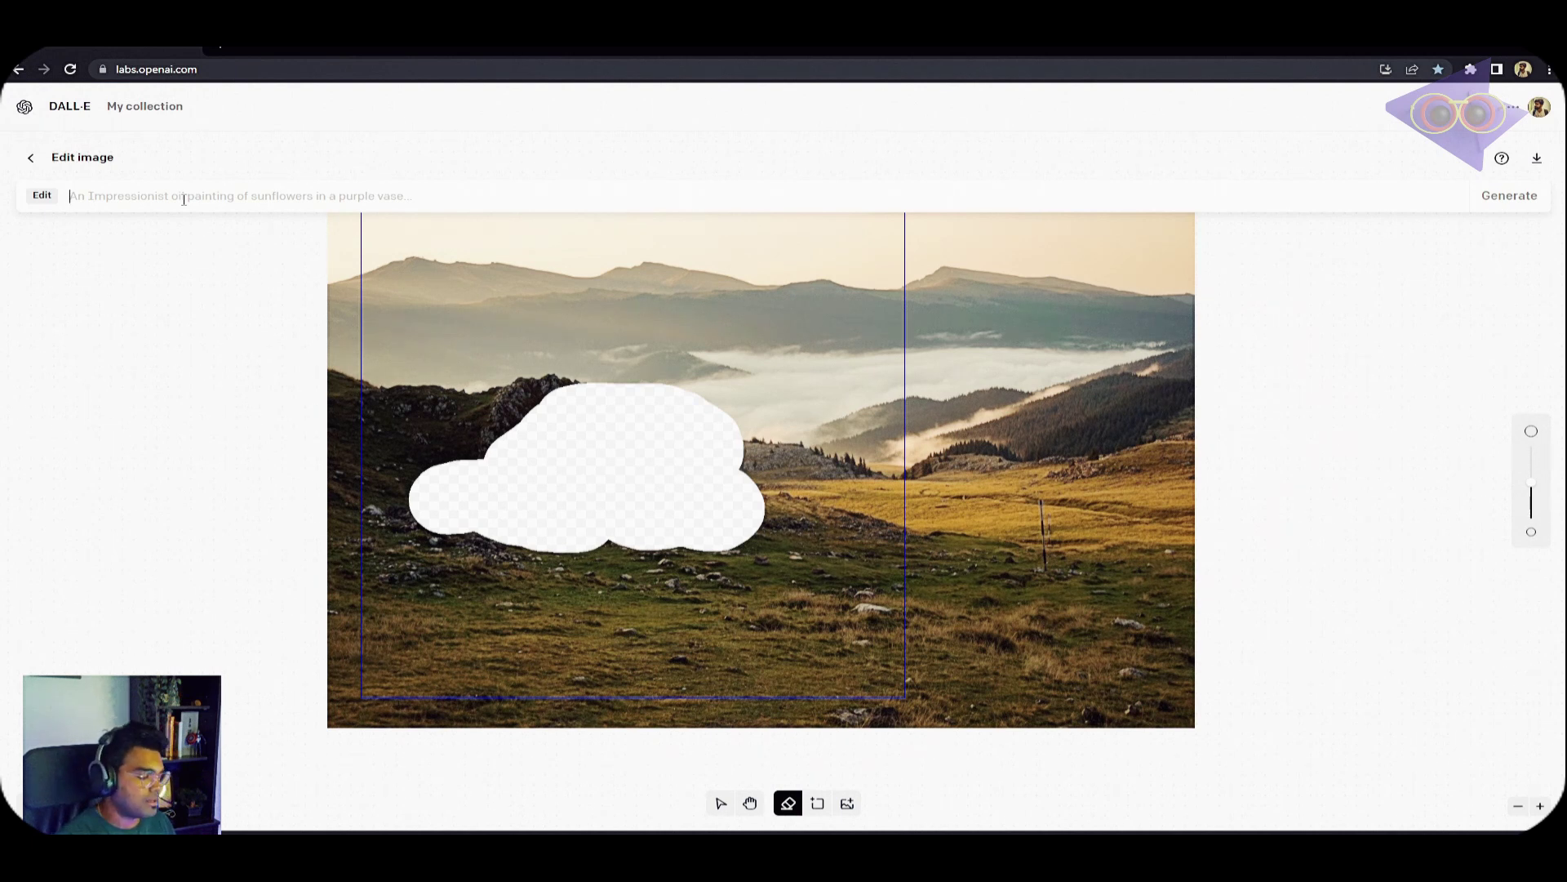
pyautogui.write('Grass meadow on top of a mo')
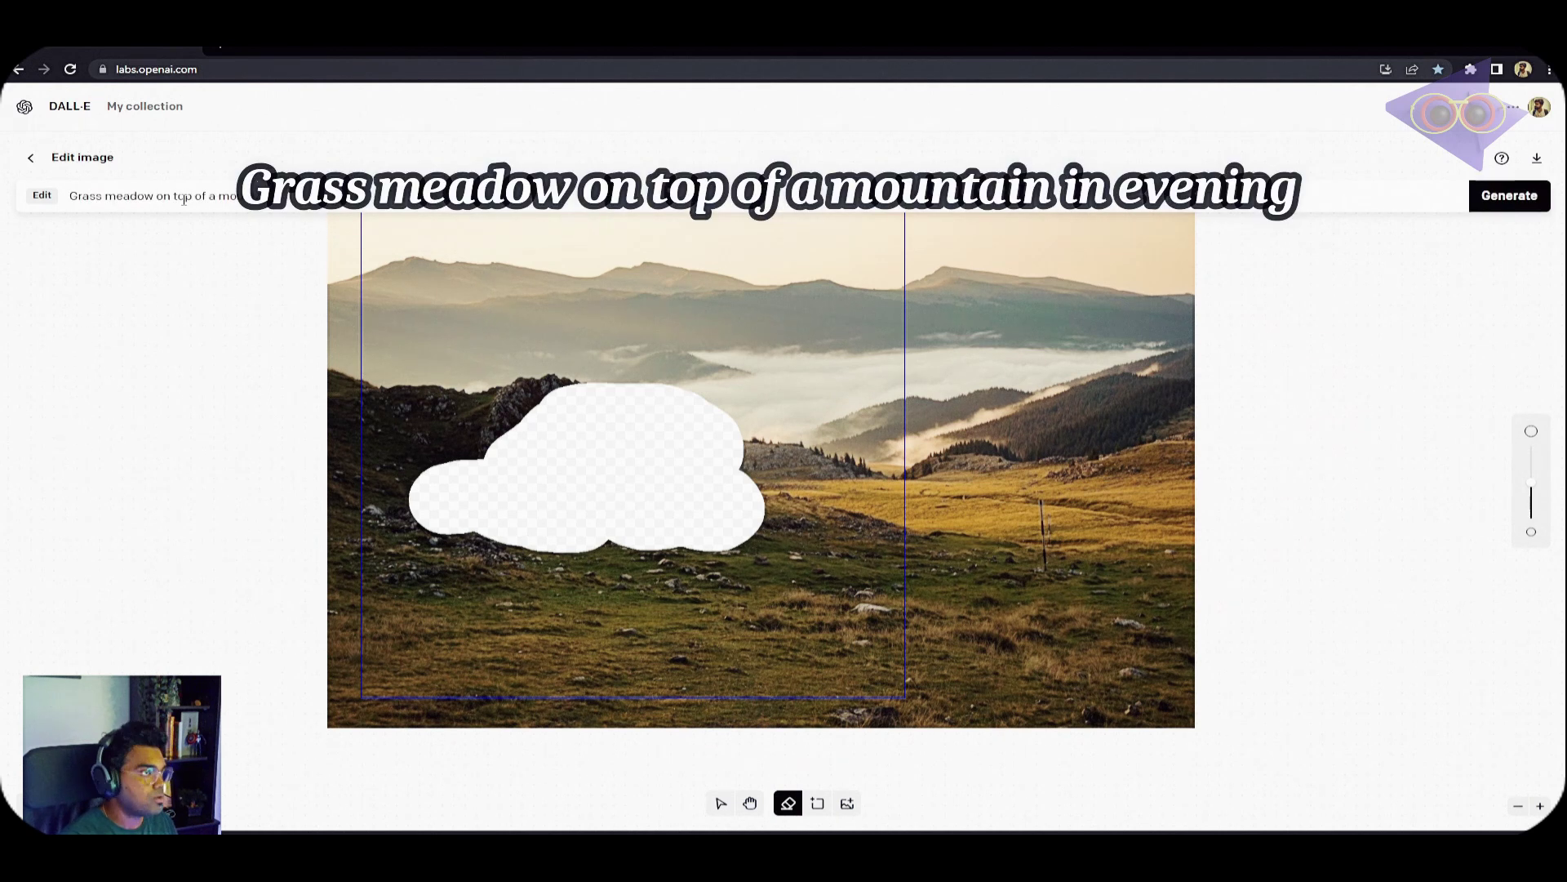
pyautogui.write('untain in evening')
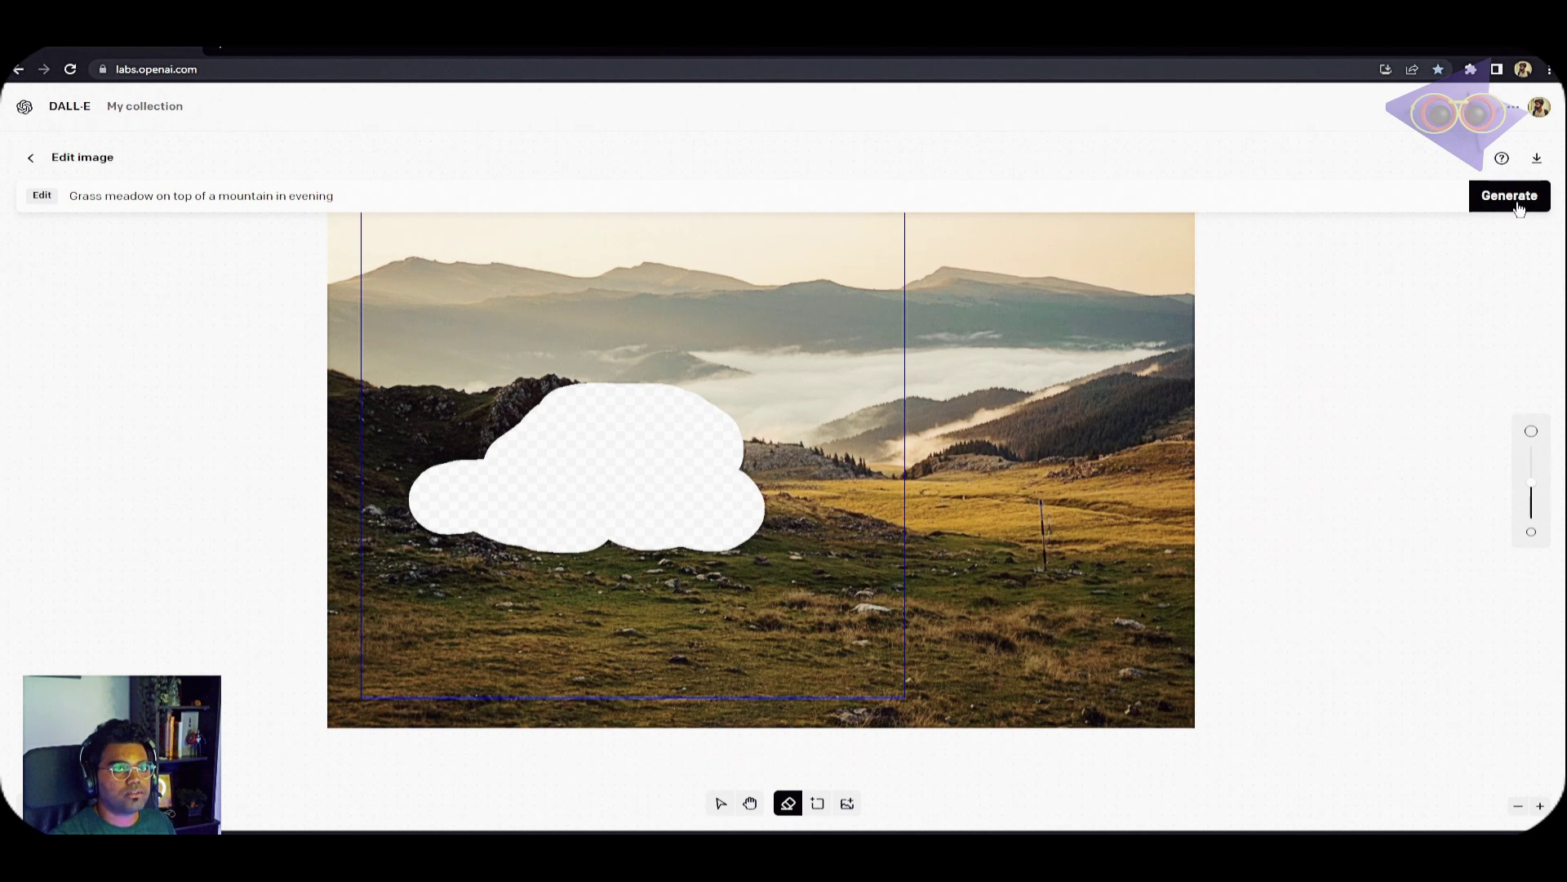
pyautogui.click(1523, 209)
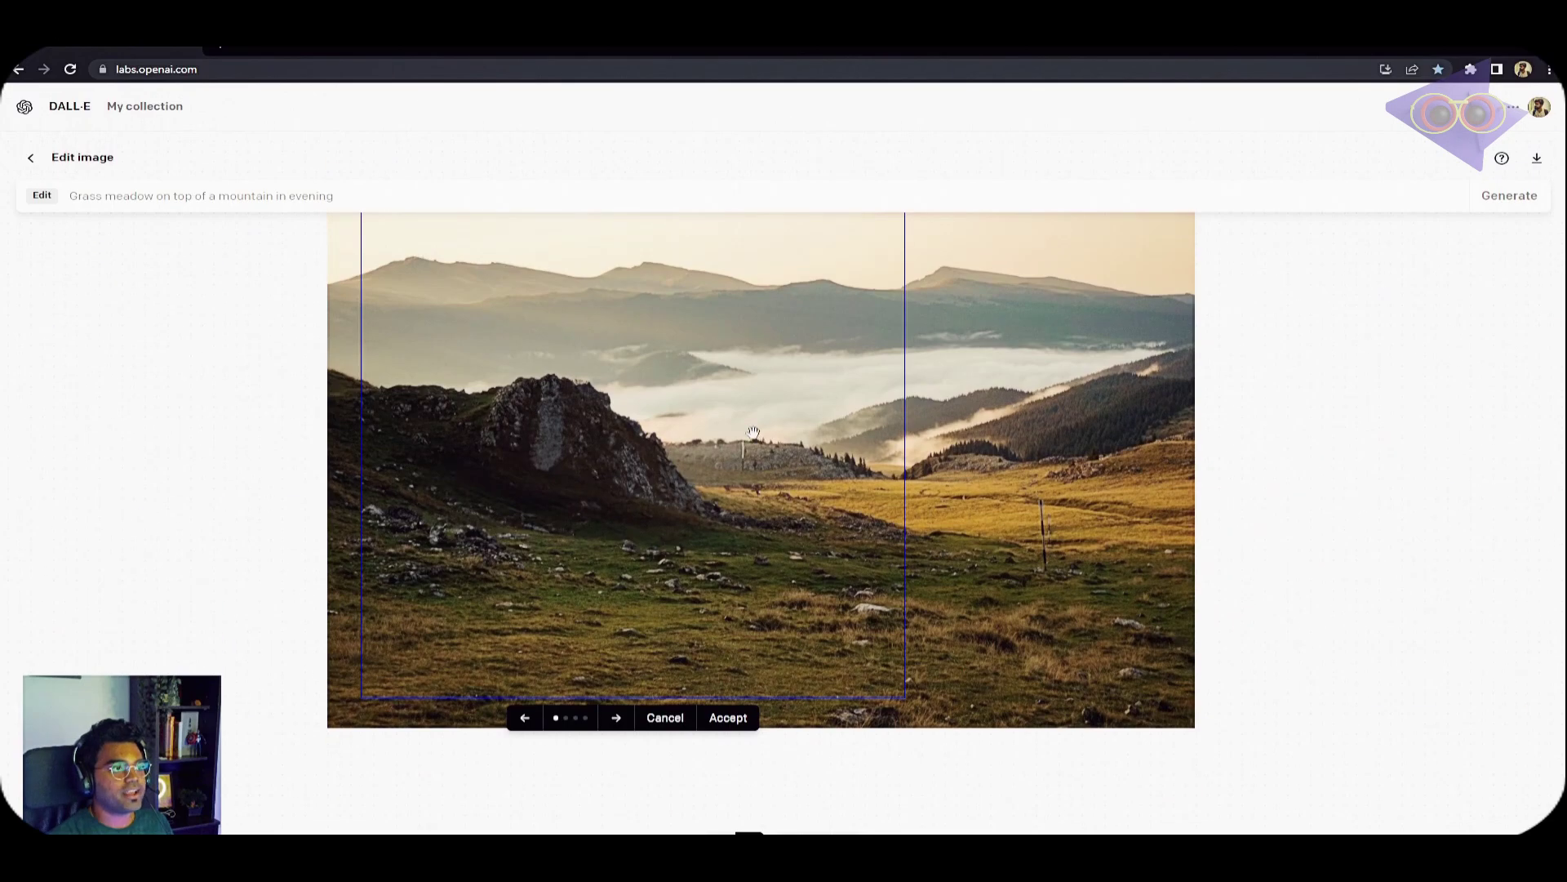
# Compare the second, third and fourth inpainted variants and accept the rocky grass slope.
pyautogui.click(619, 727)
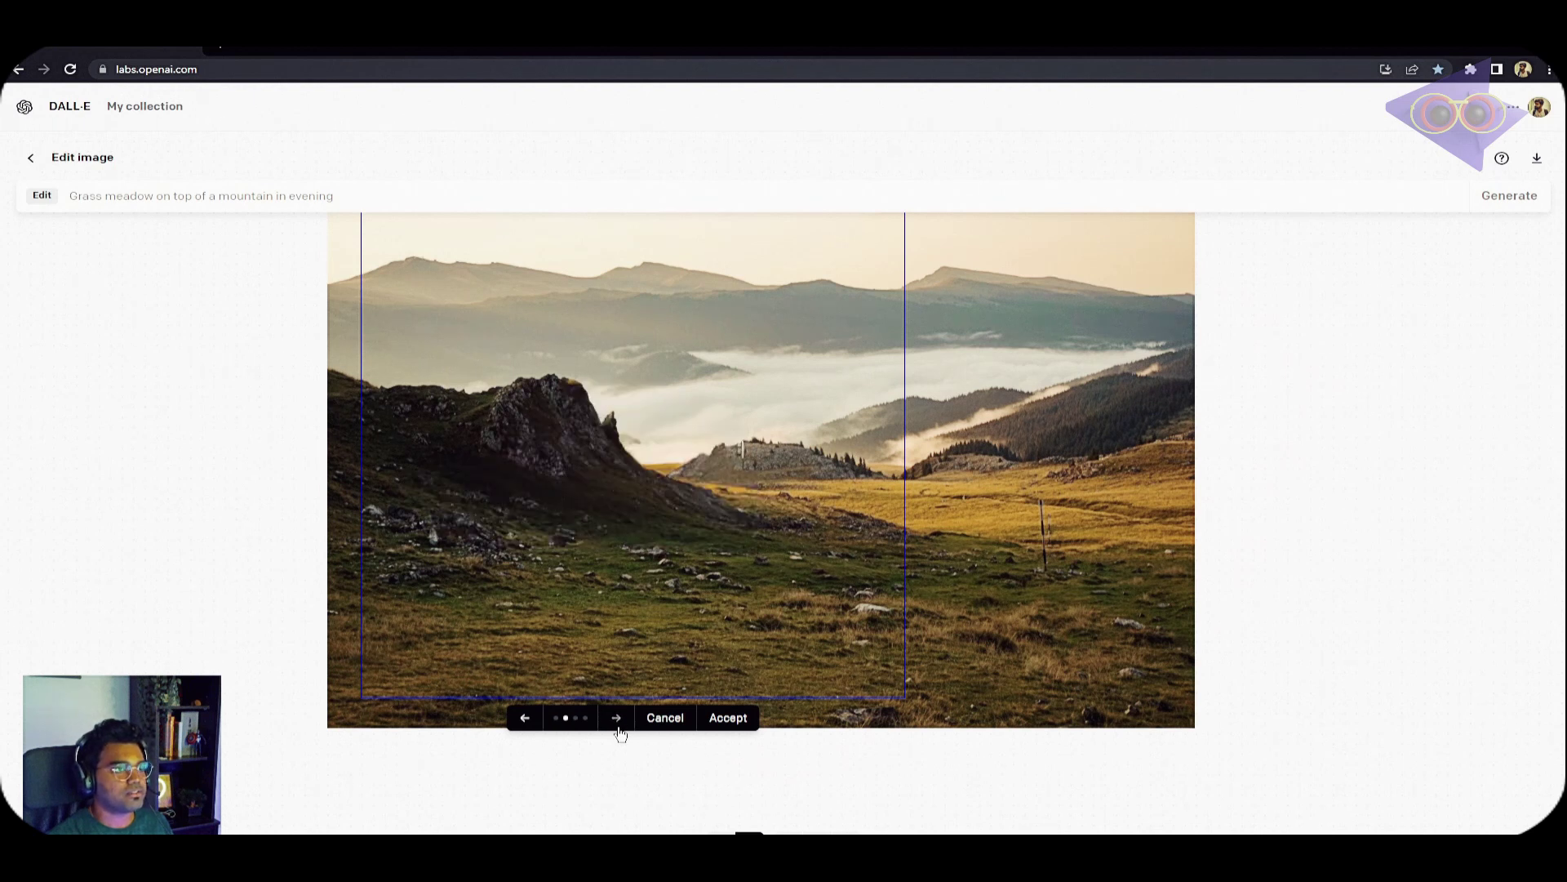
pyautogui.click(618, 727)
pyautogui.click(619, 729)
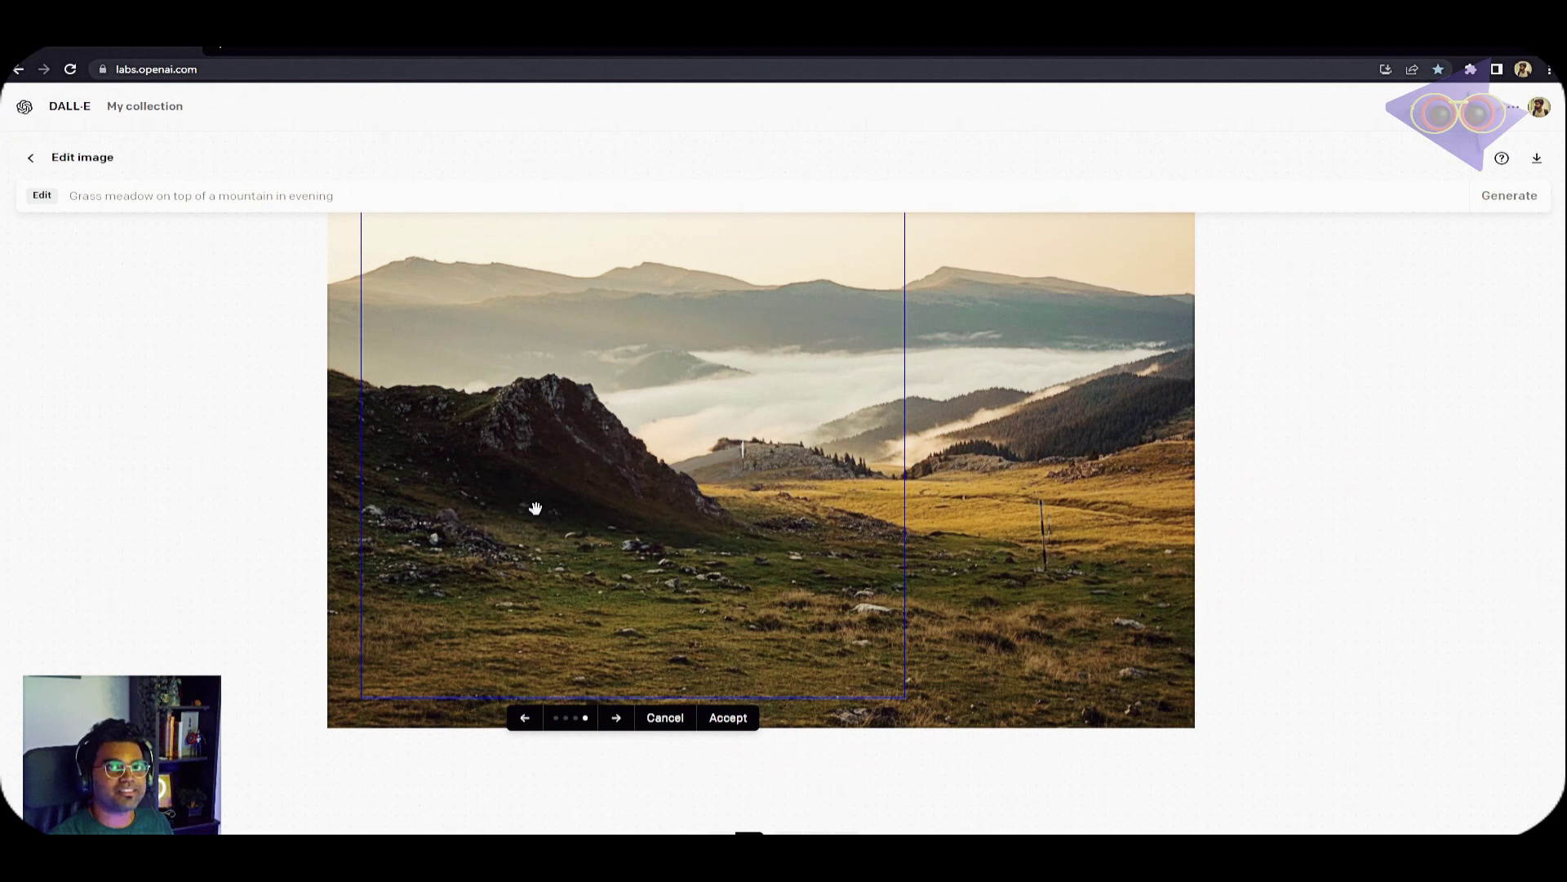
pyautogui.click(728, 718)
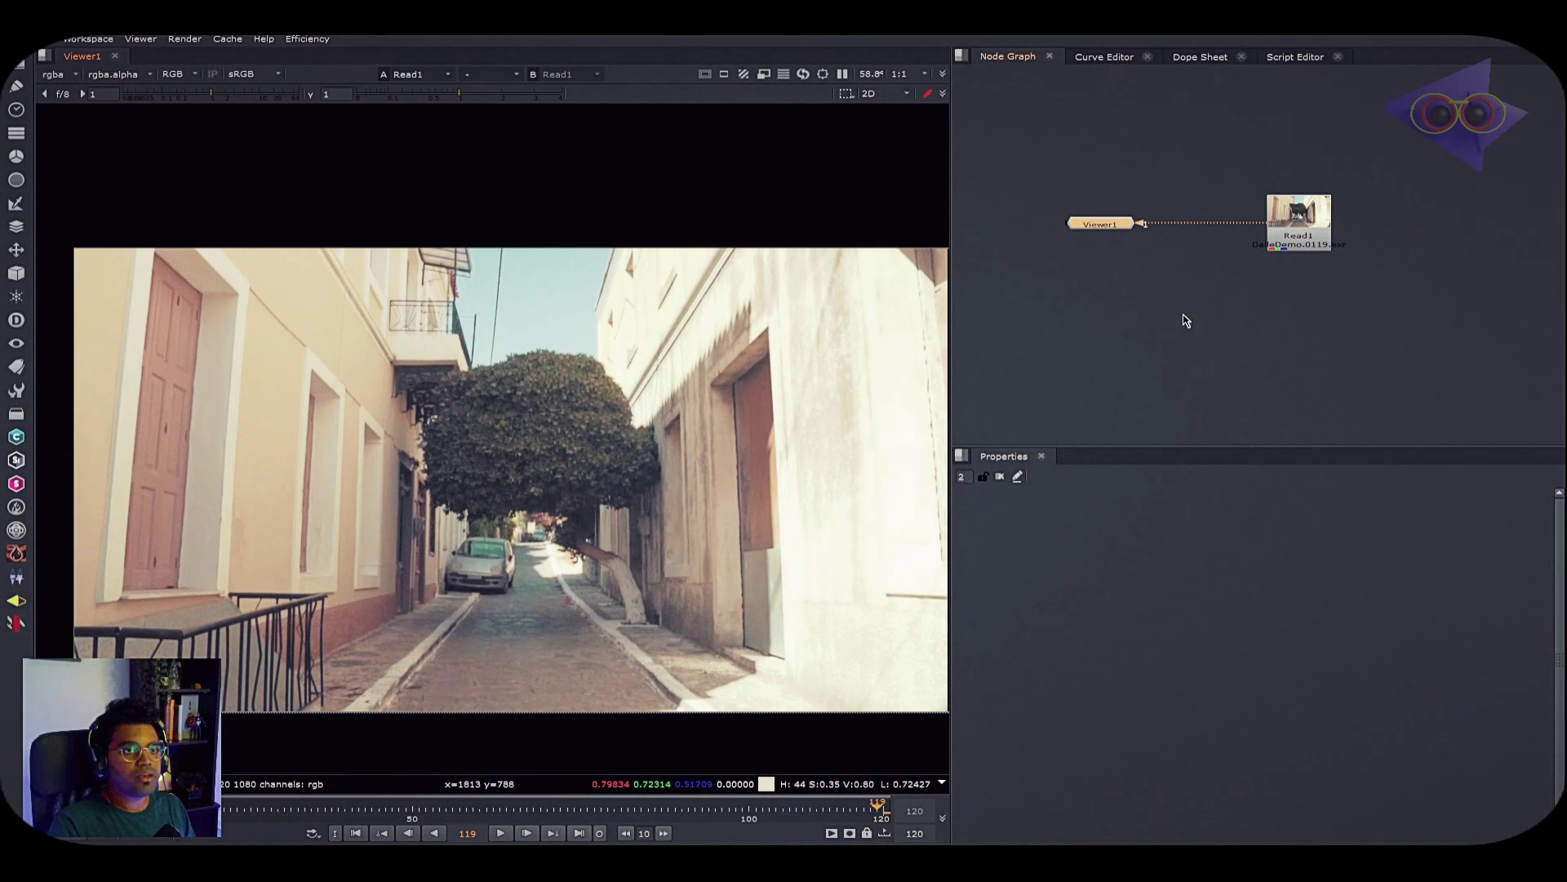
# Attach a Write1 node to Read1 saving cp.0120.png, and step to frame 120.
pyautogui.click(1314, 243)
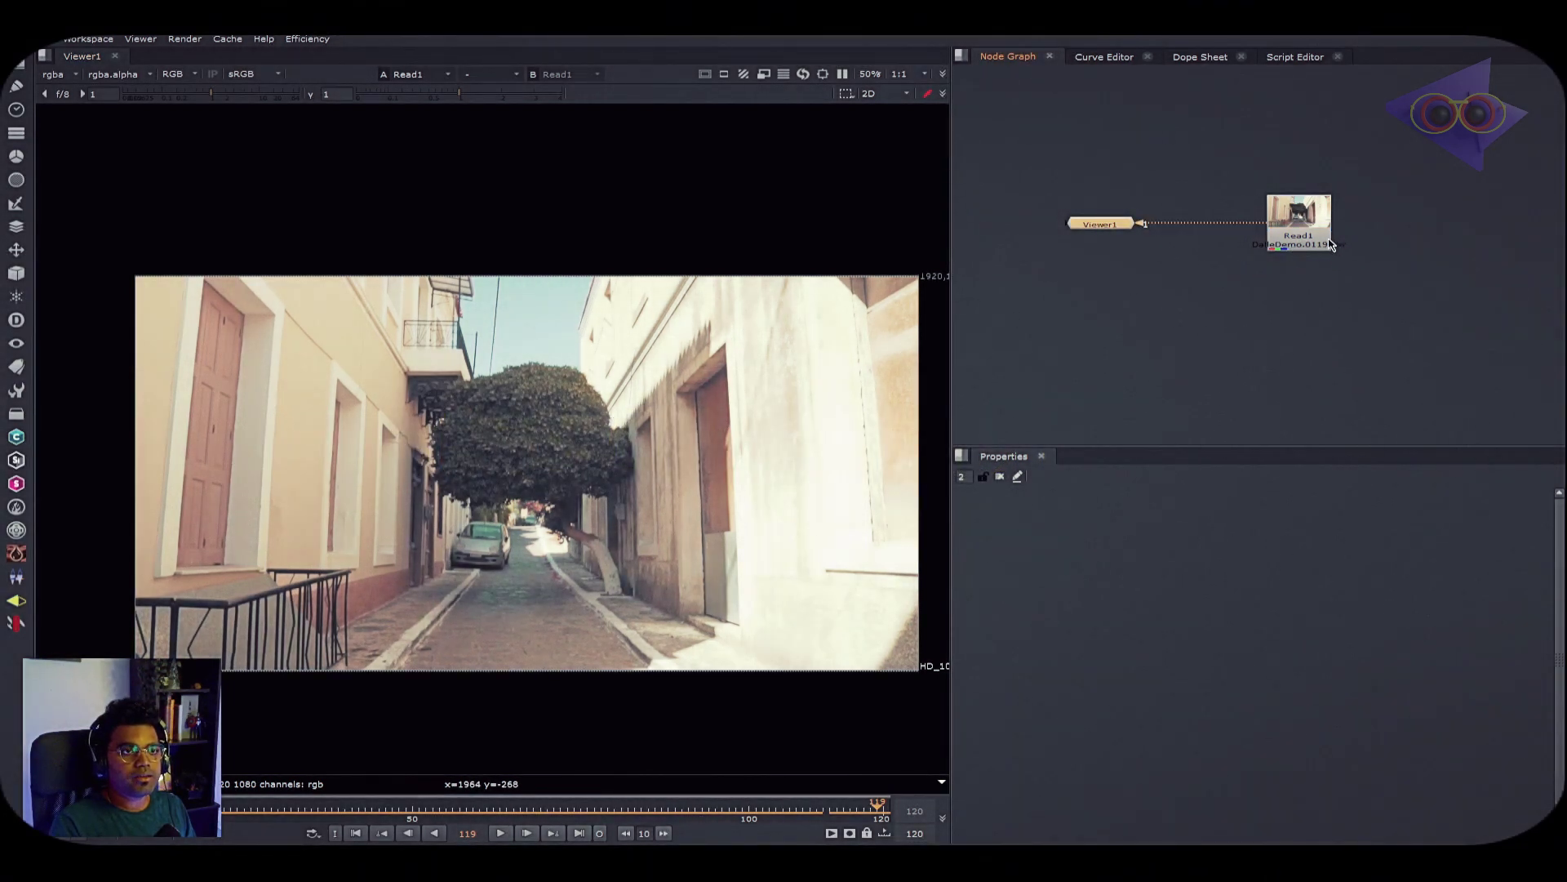
pyautogui.scroll(2, 1331, 245)
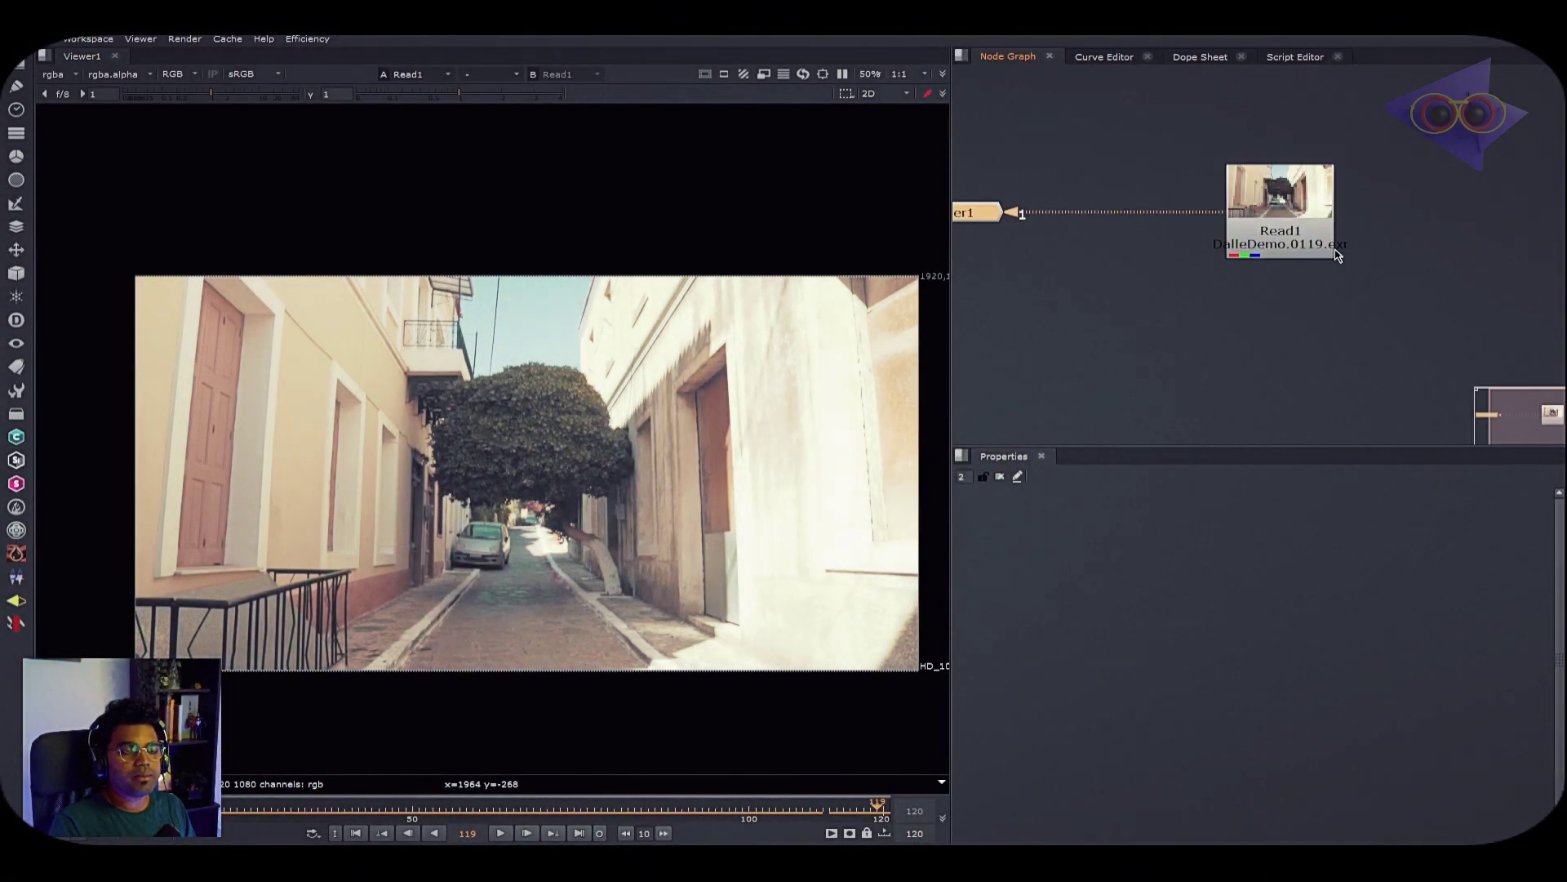
pyautogui.scroll(2, 1337, 256)
pyautogui.moveTo(1313, 282); pyautogui.dragTo(1303, 328, button='middle')
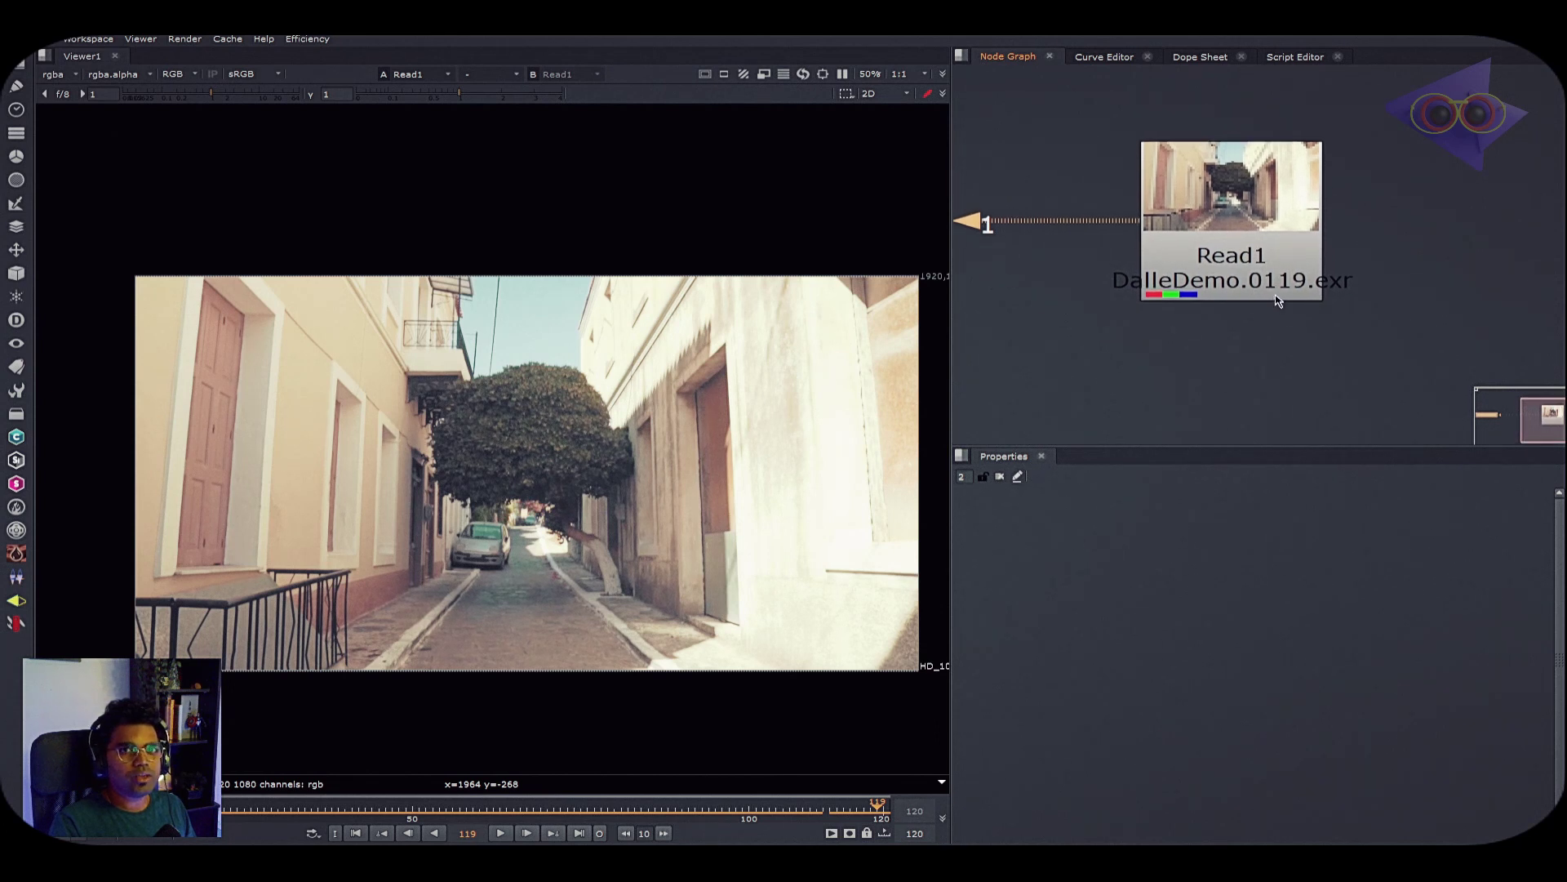
pyautogui.scroll(-1, 1257, 306)
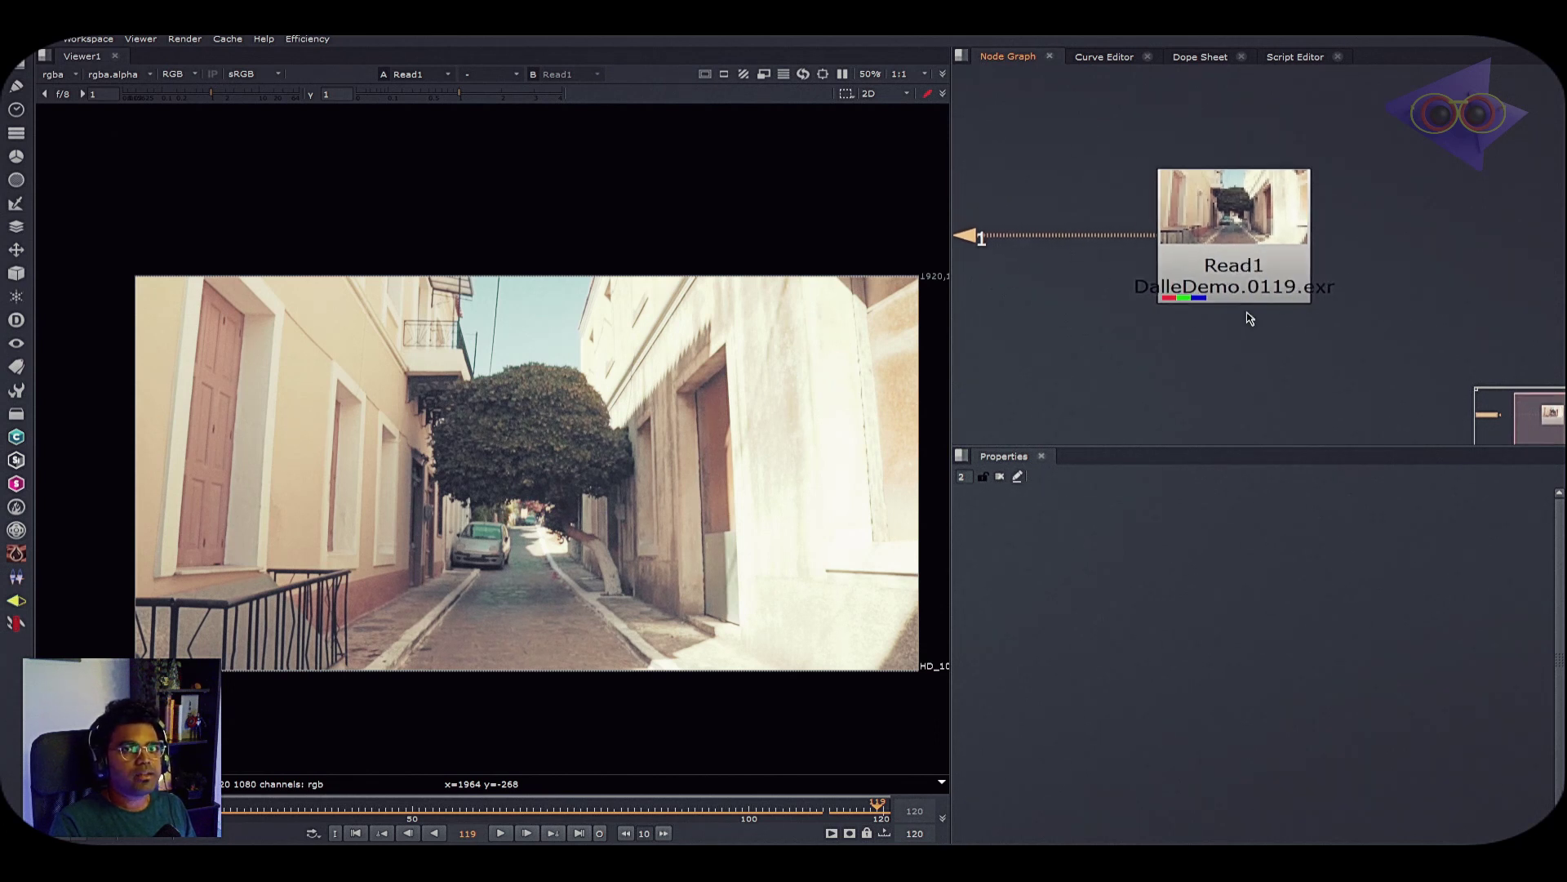
pyautogui.scroll(-1, 1249, 318)
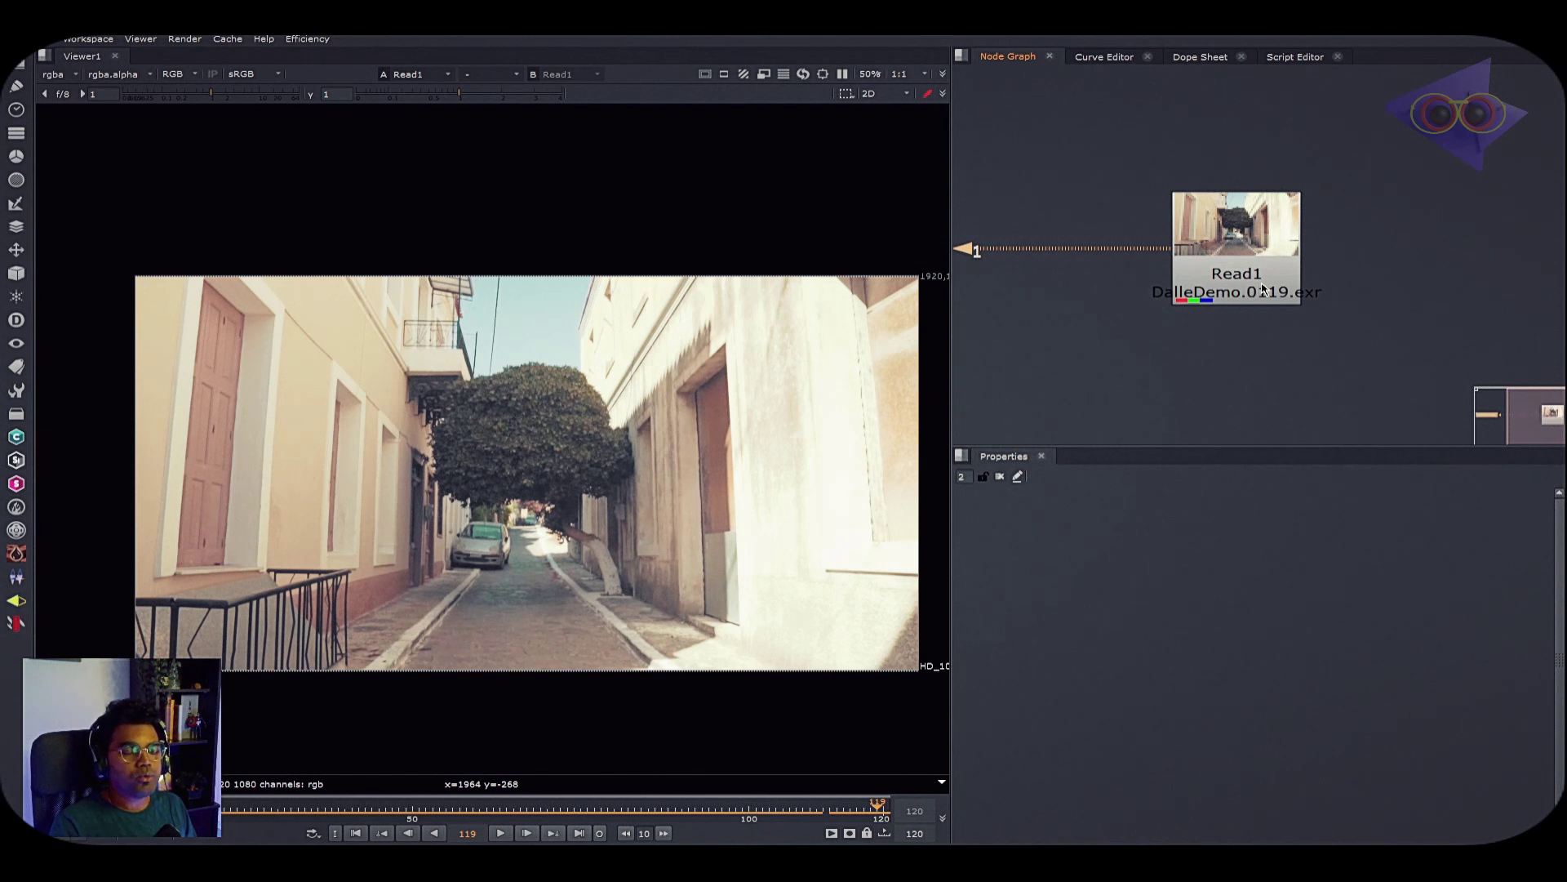
pyautogui.click(1279, 300)
pyautogui.press('w')
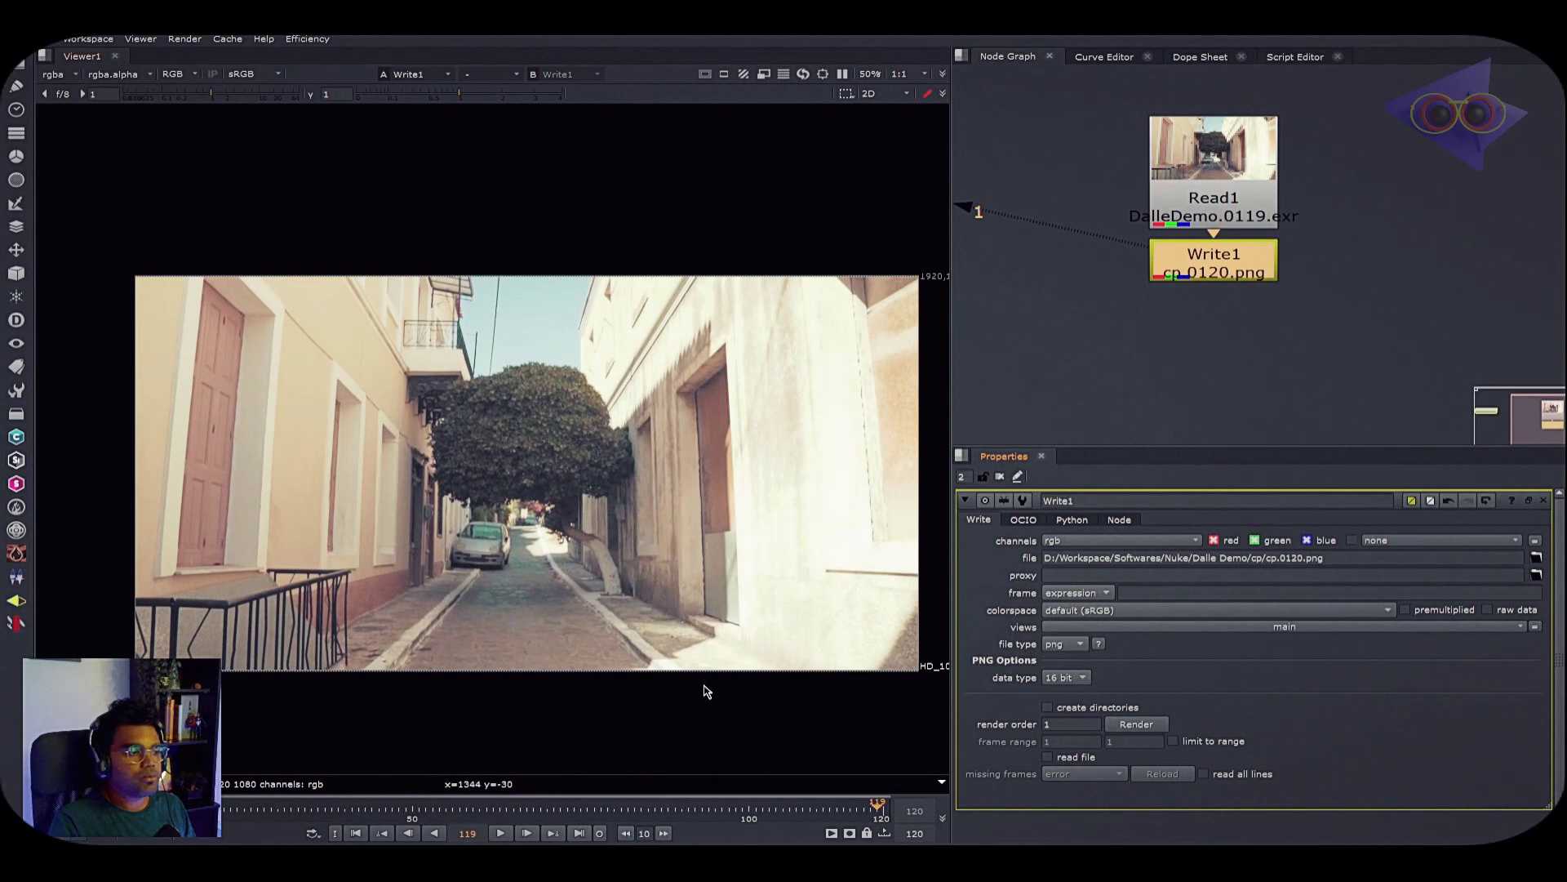
pyautogui.press('Right')
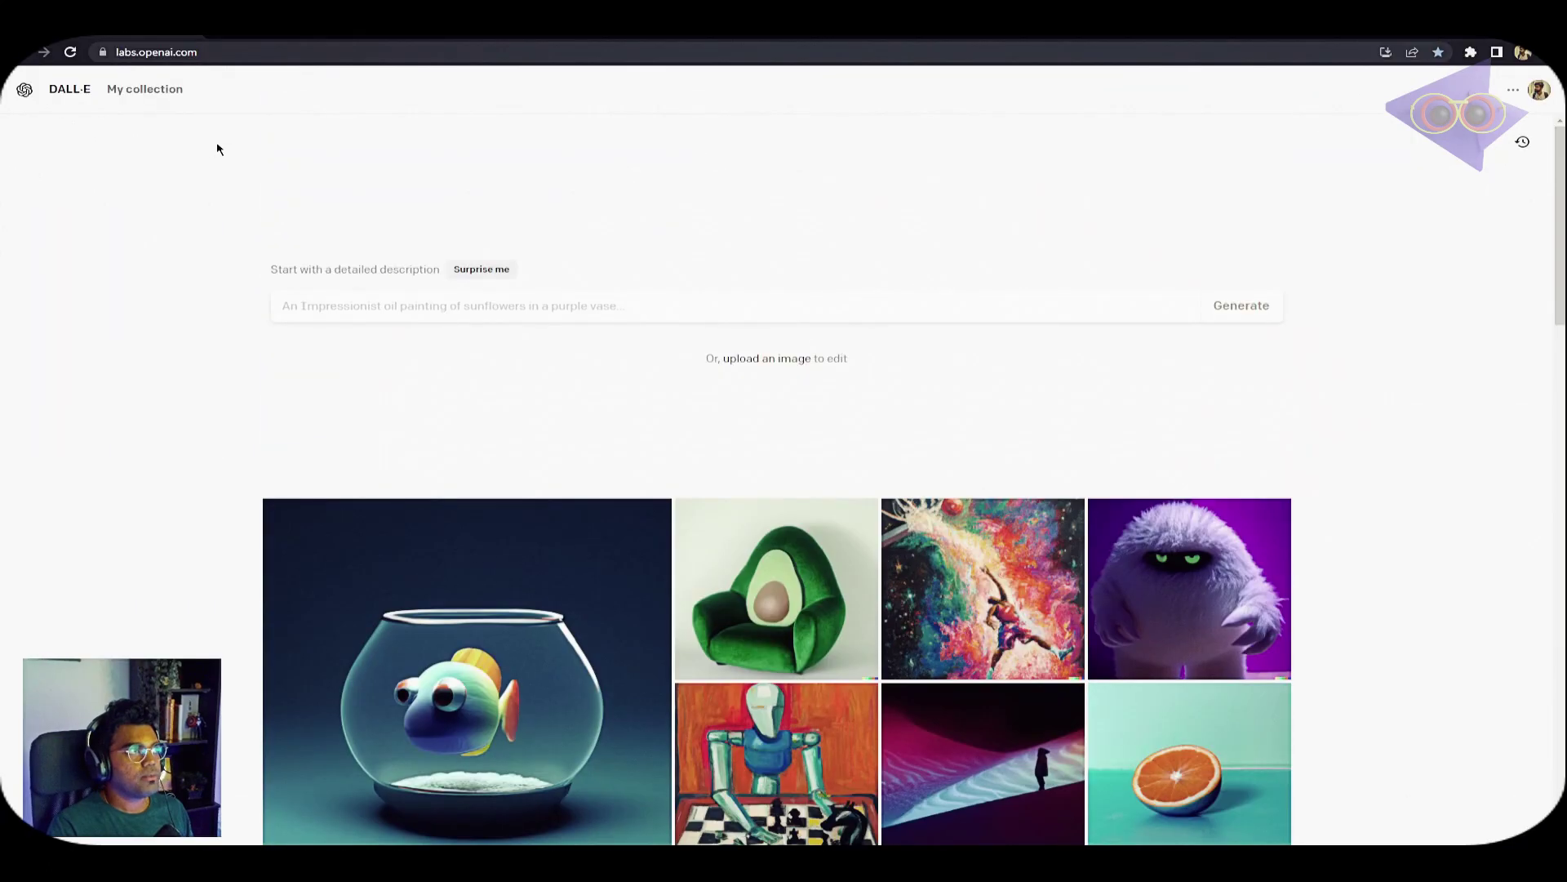
# Upload cp.0120.png uncropped and centre the 1024x1024 generation frame over the tree.
pyautogui.click(772, 361)
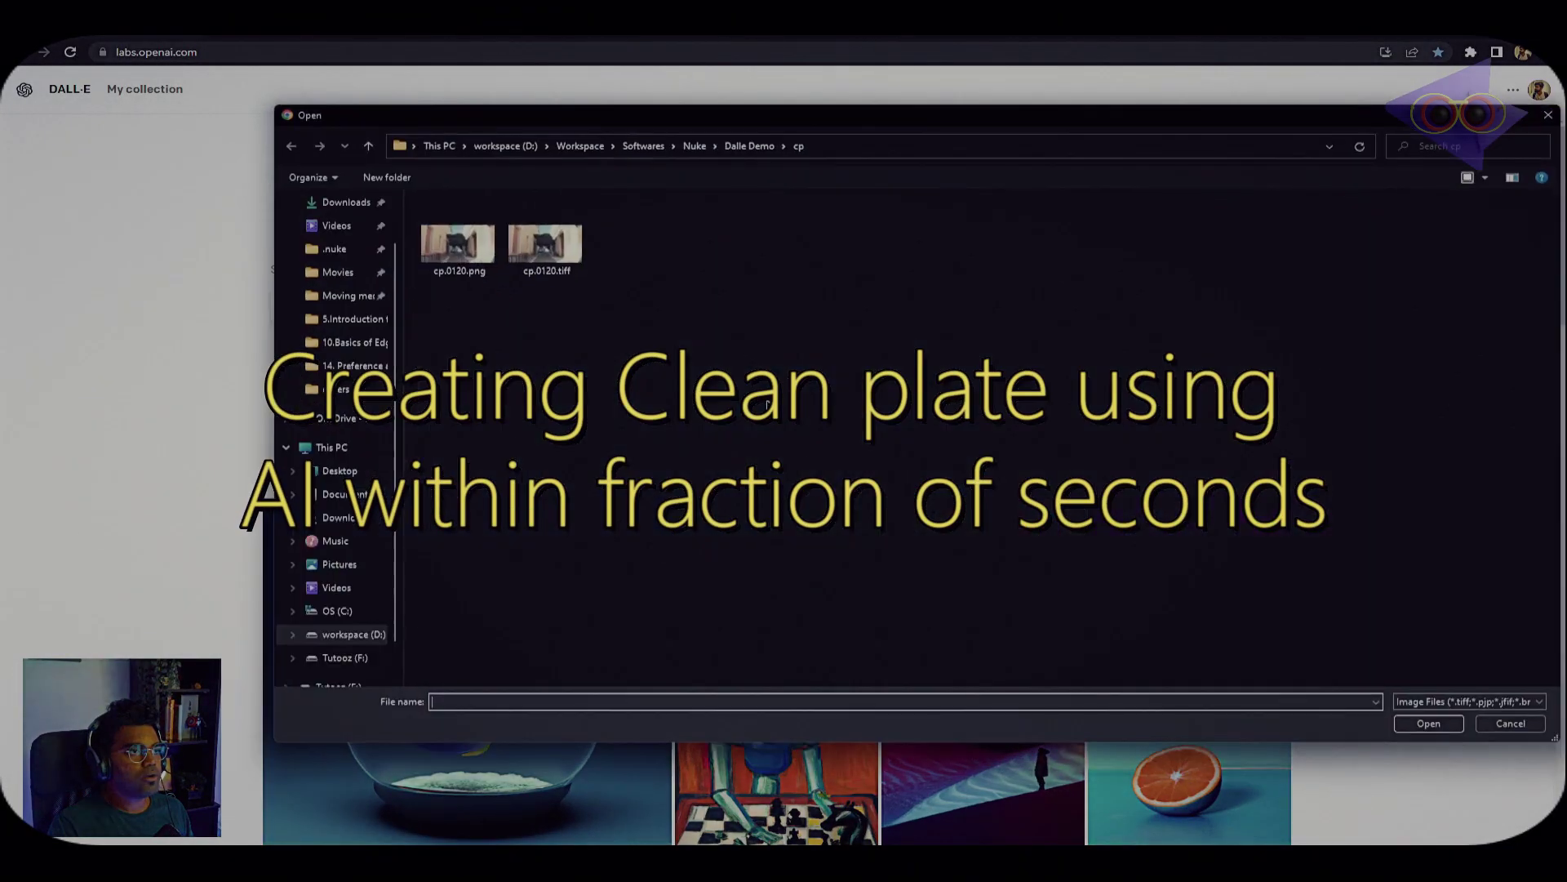
pyautogui.click(458, 245)
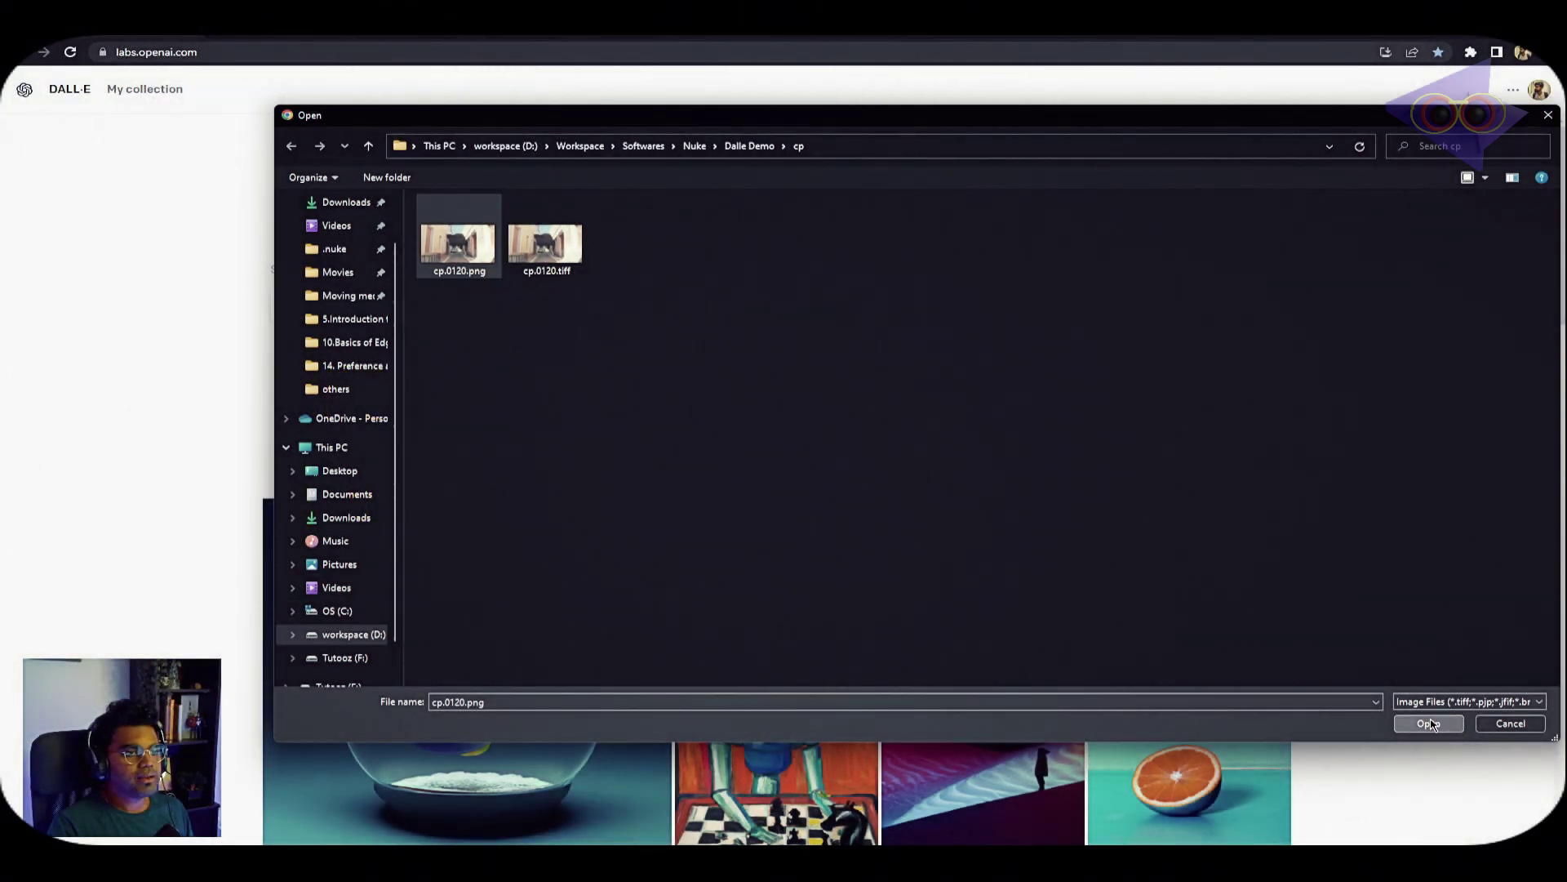
pyautogui.click(1429, 724)
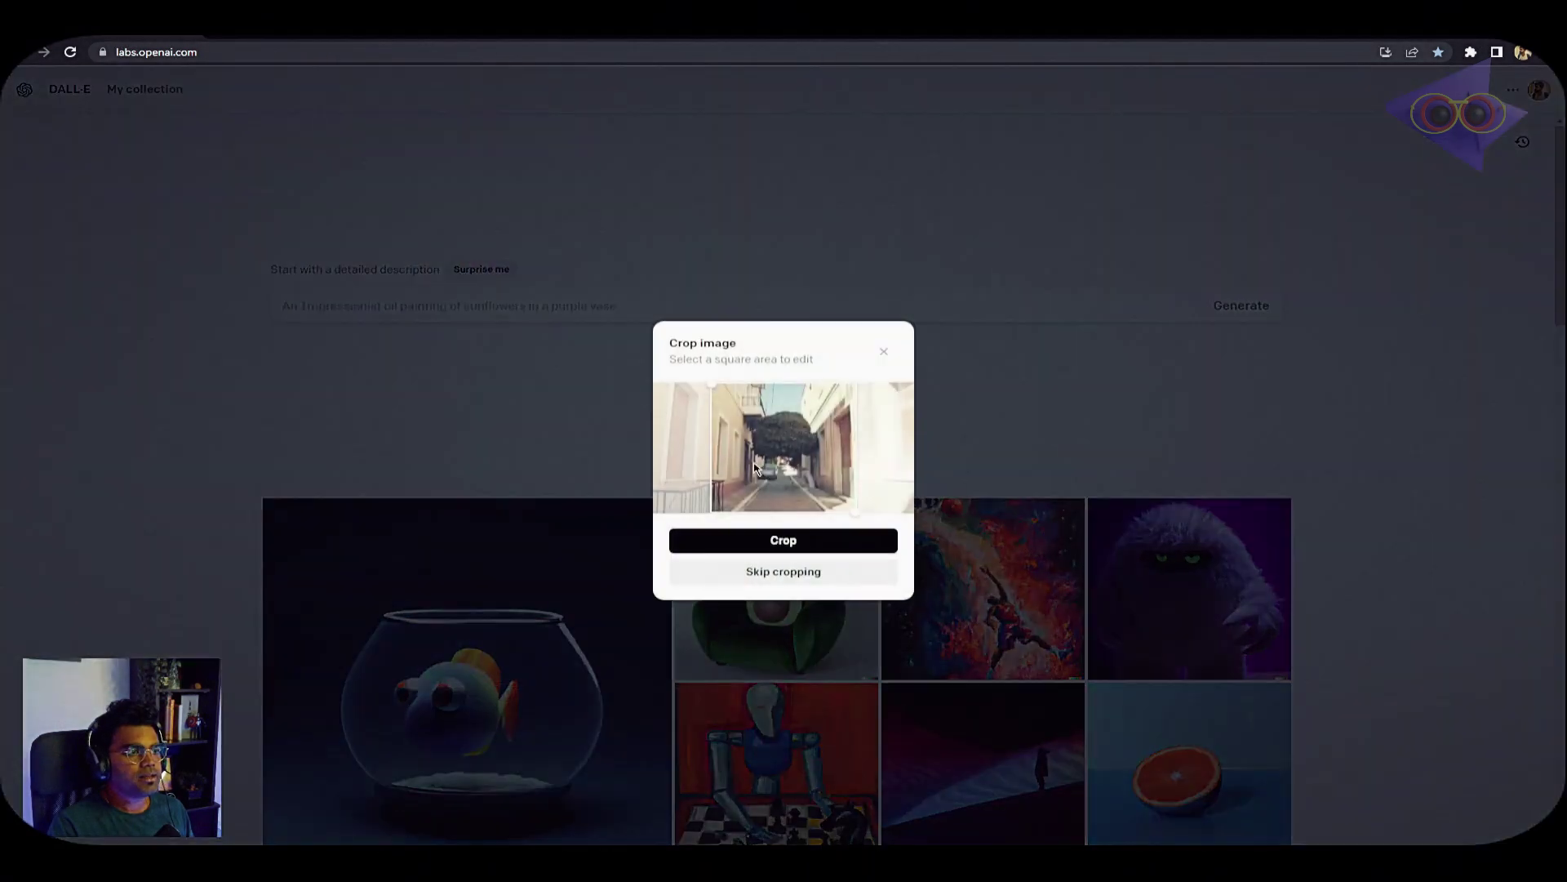
pyautogui.click(790, 579)
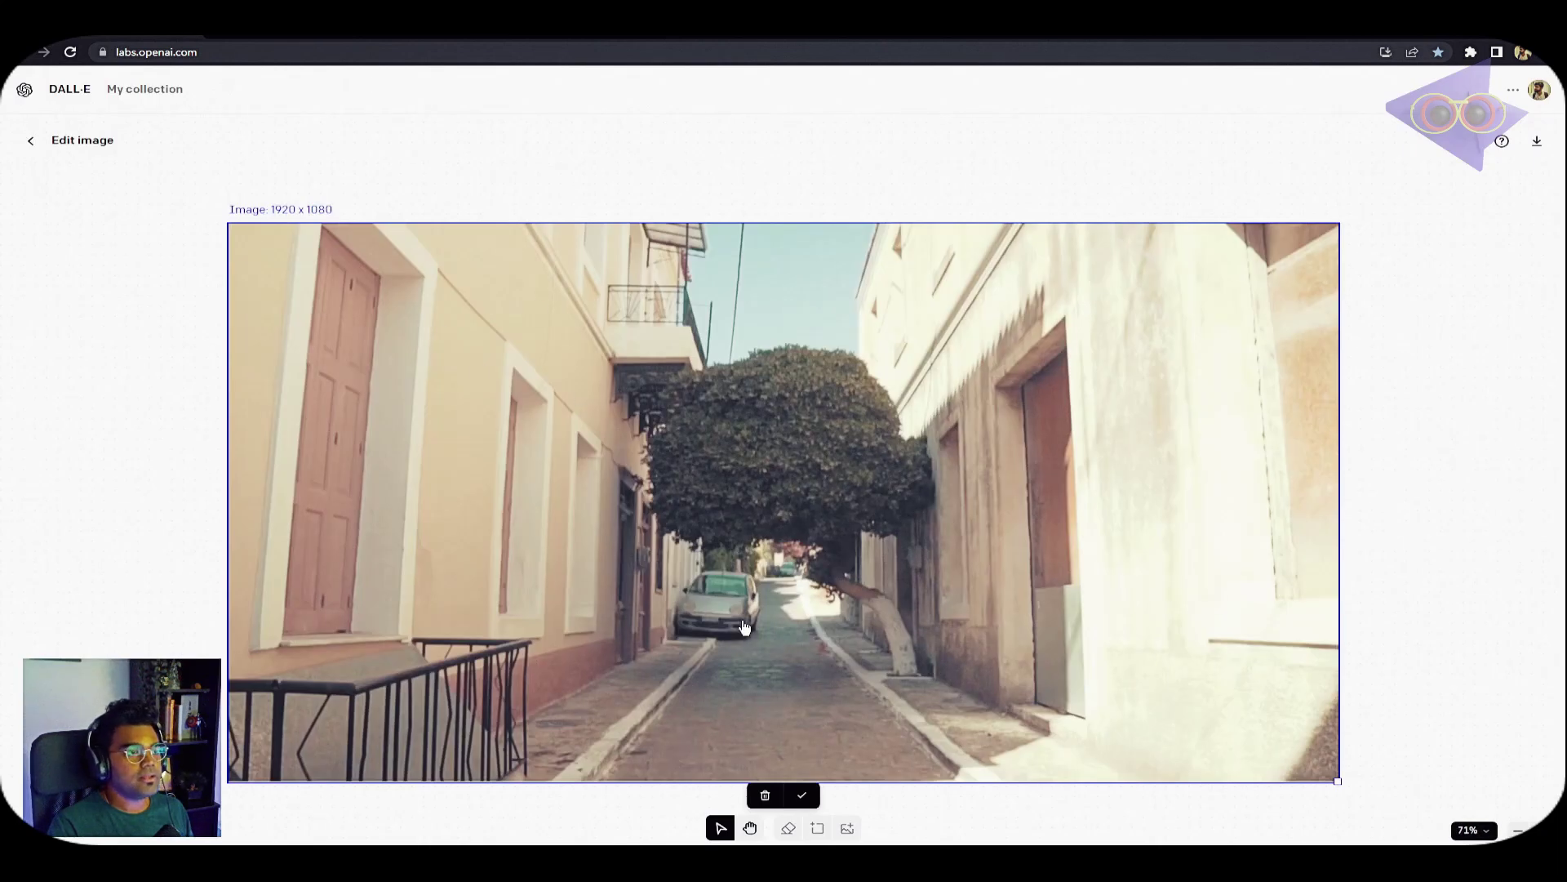
pyautogui.click(804, 797)
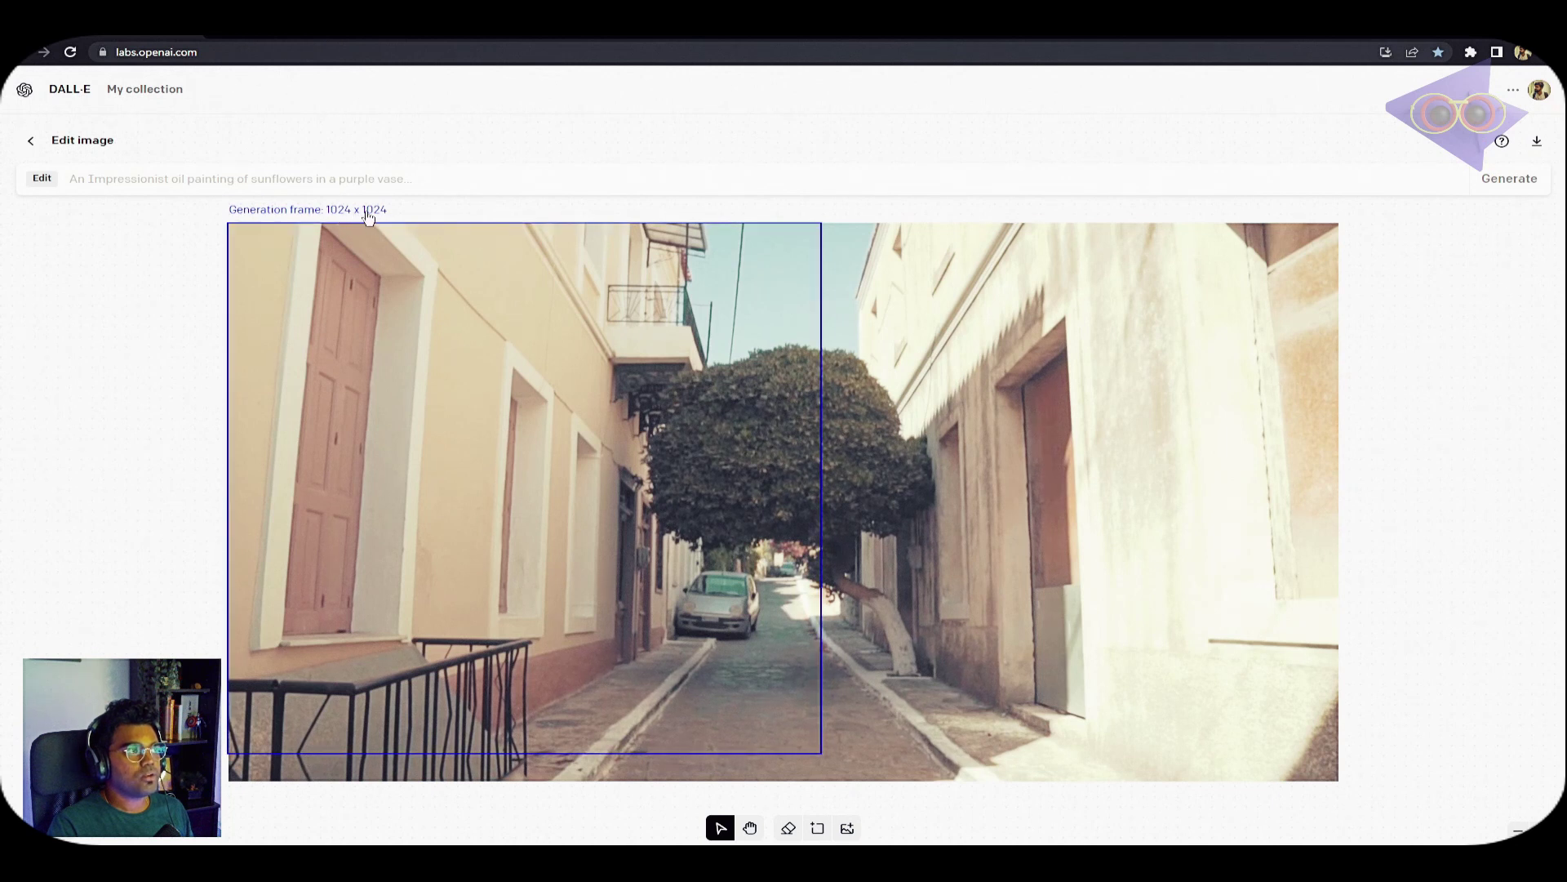
pyautogui.moveTo(561, 478); pyautogui.dragTo(843, 500)
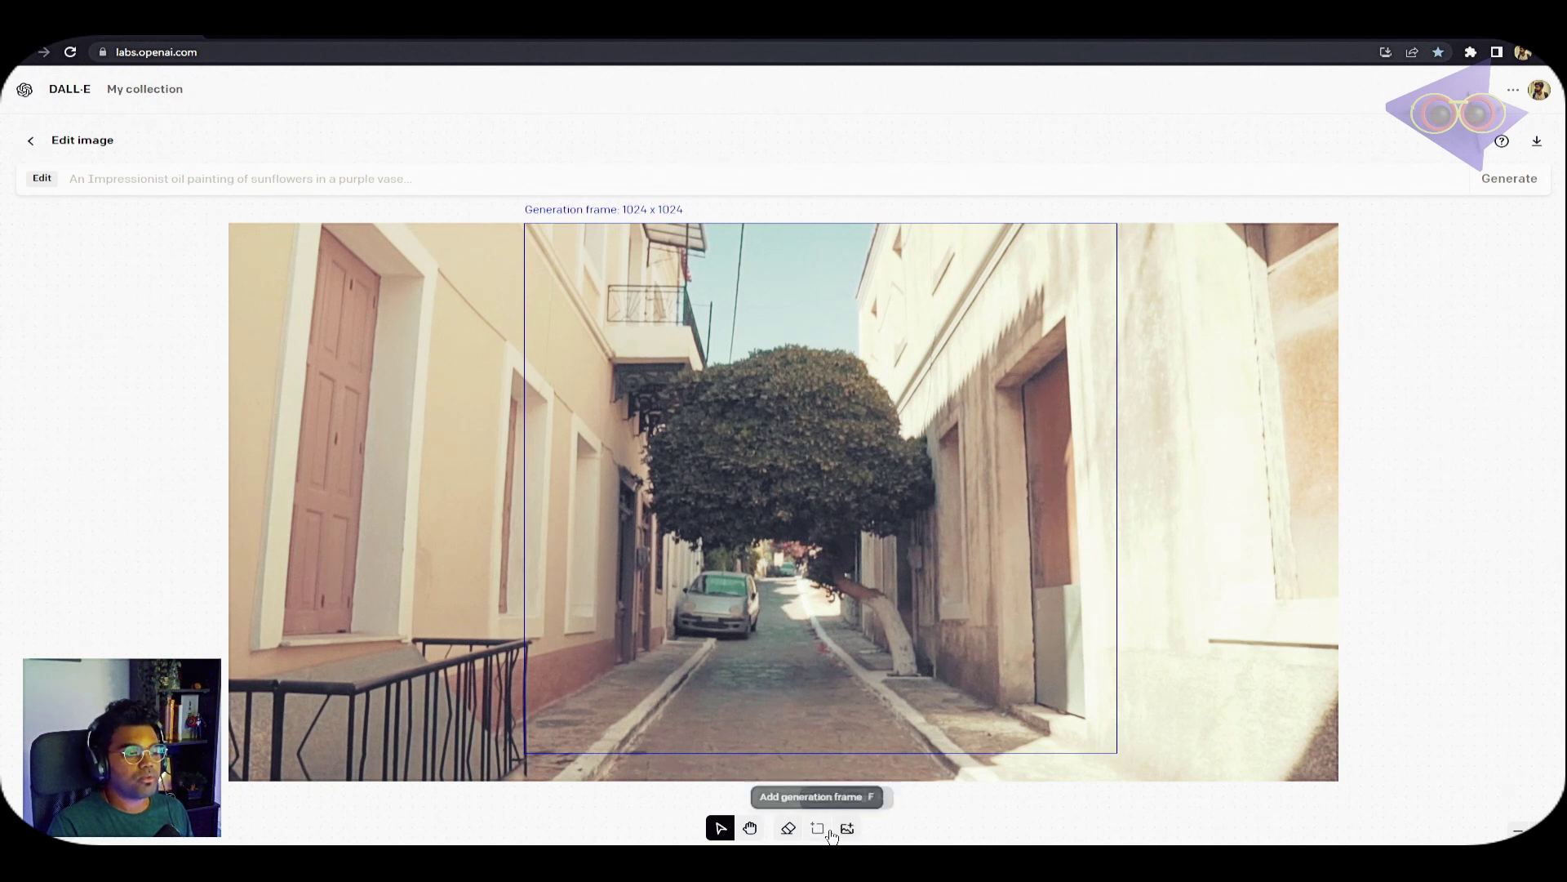
# Erase the tree and generate fills from a prompt about a yellow building, long road and blue sky on a sunny day.
pyautogui.click(788, 828)
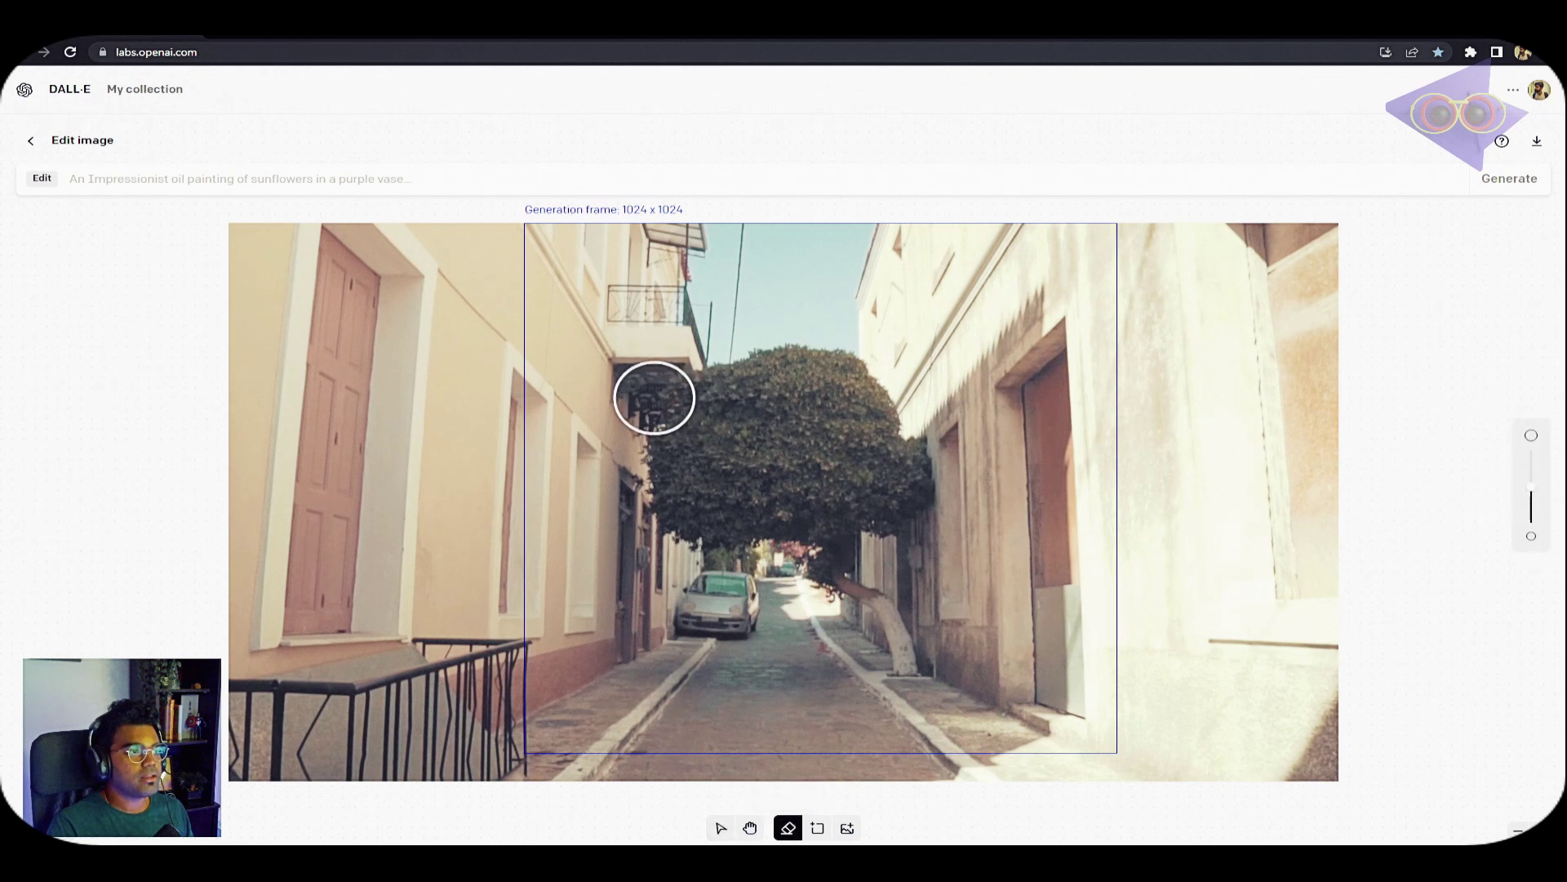
pyautogui.moveTo(654, 392)
pyautogui.mouseDown()
pyautogui.moveTo(758, 375)
pyautogui.moveTo(885, 435)
pyautogui.moveTo(717, 519)
pyautogui.moveTo(765, 399)
pyautogui.moveTo(811, 551)
pyautogui.moveTo(898, 653)
pyautogui.mouseUp()
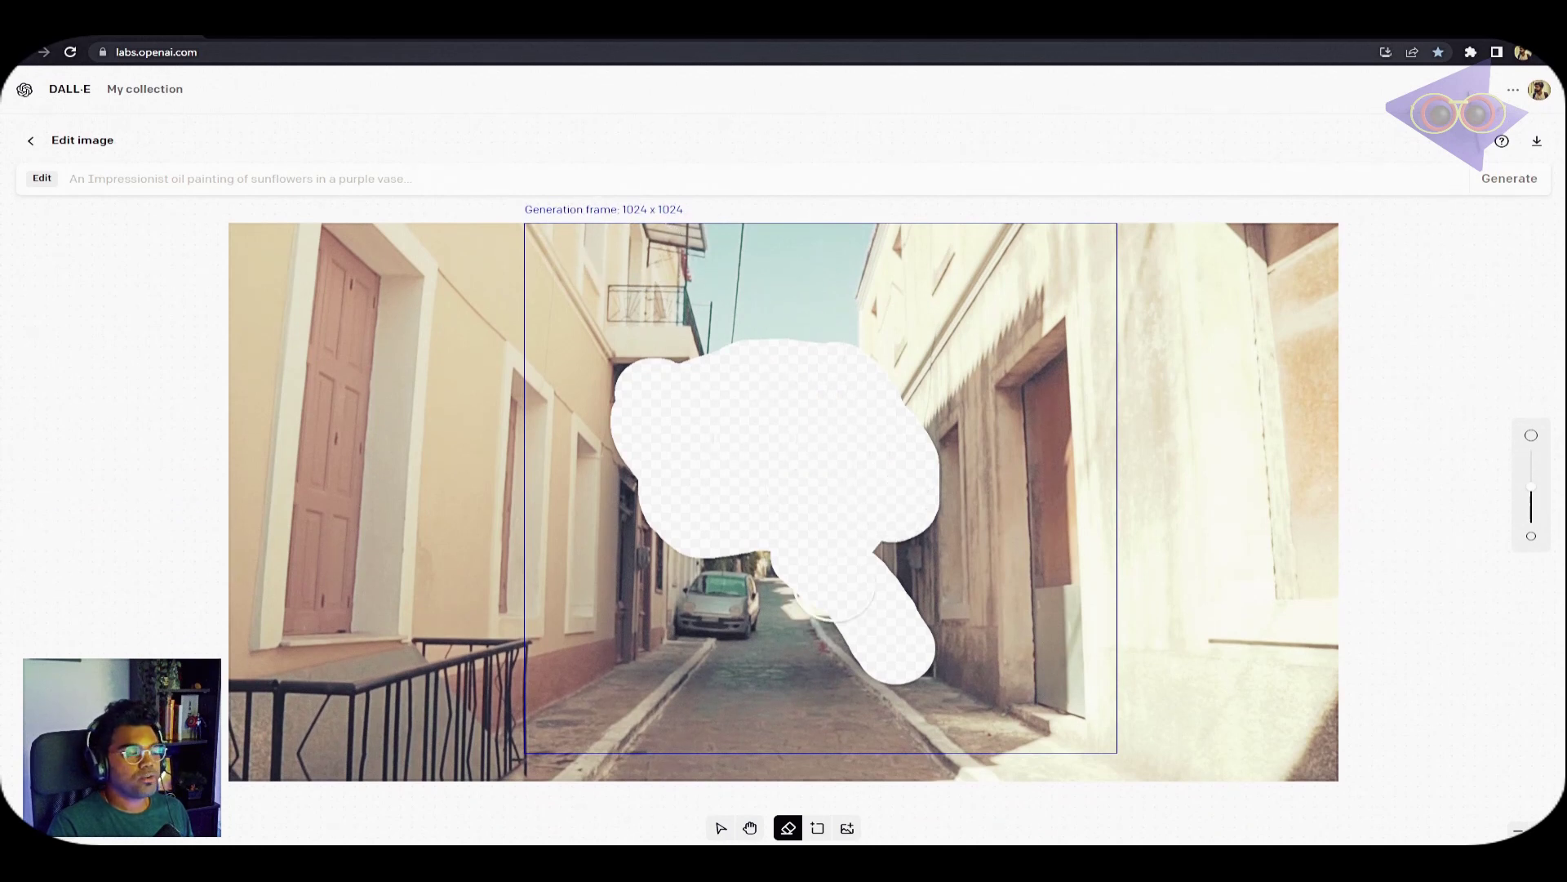
pyautogui.click(110, 176)
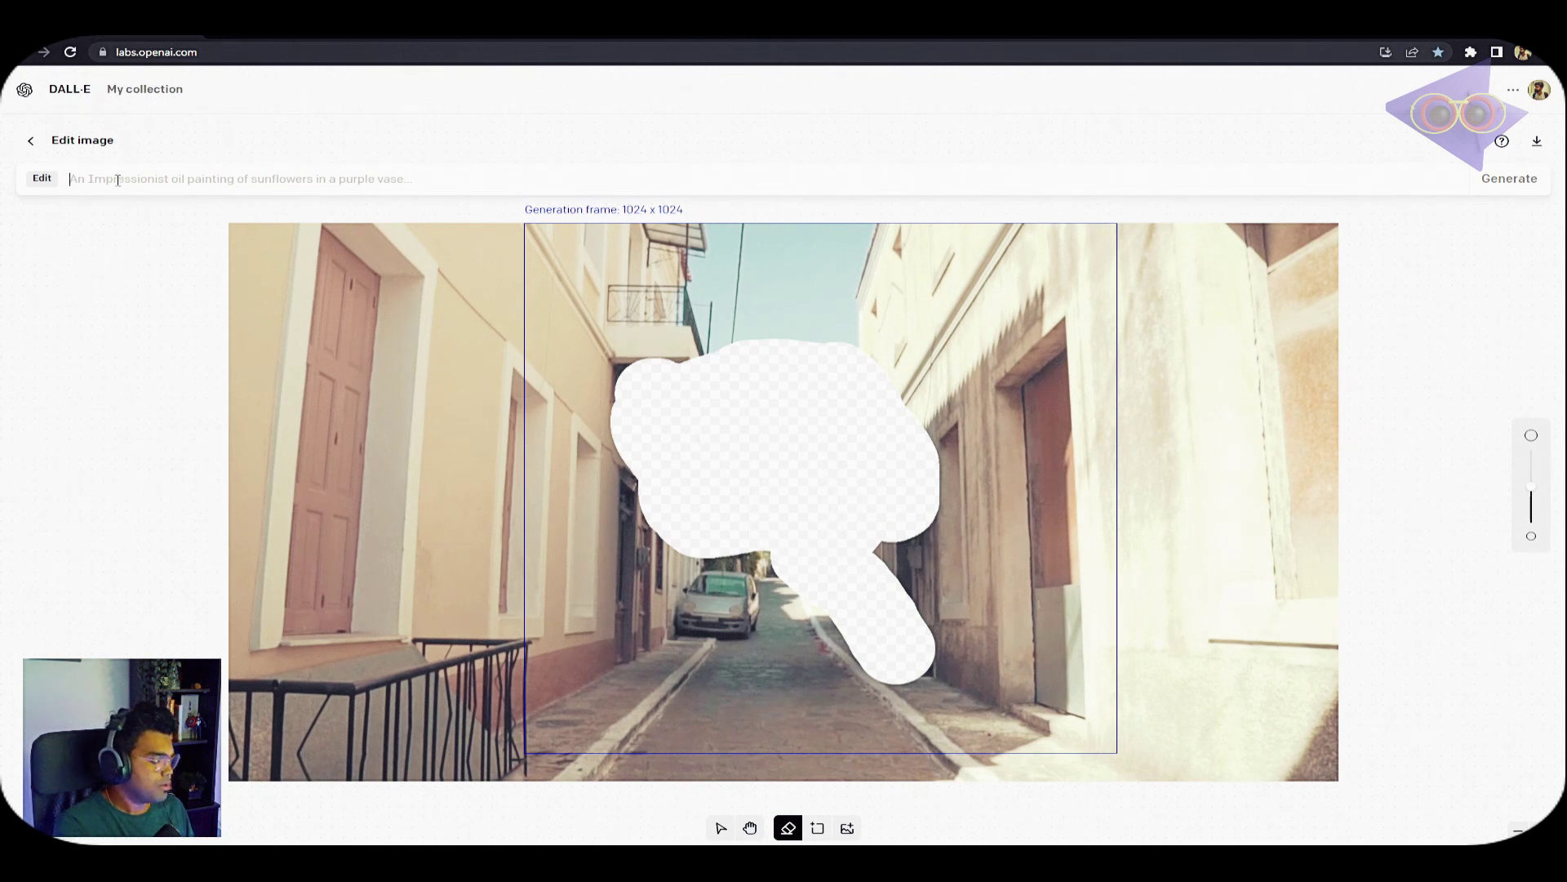
pyautogui.write('Yellow building with long road and blue sky in a sunny day')
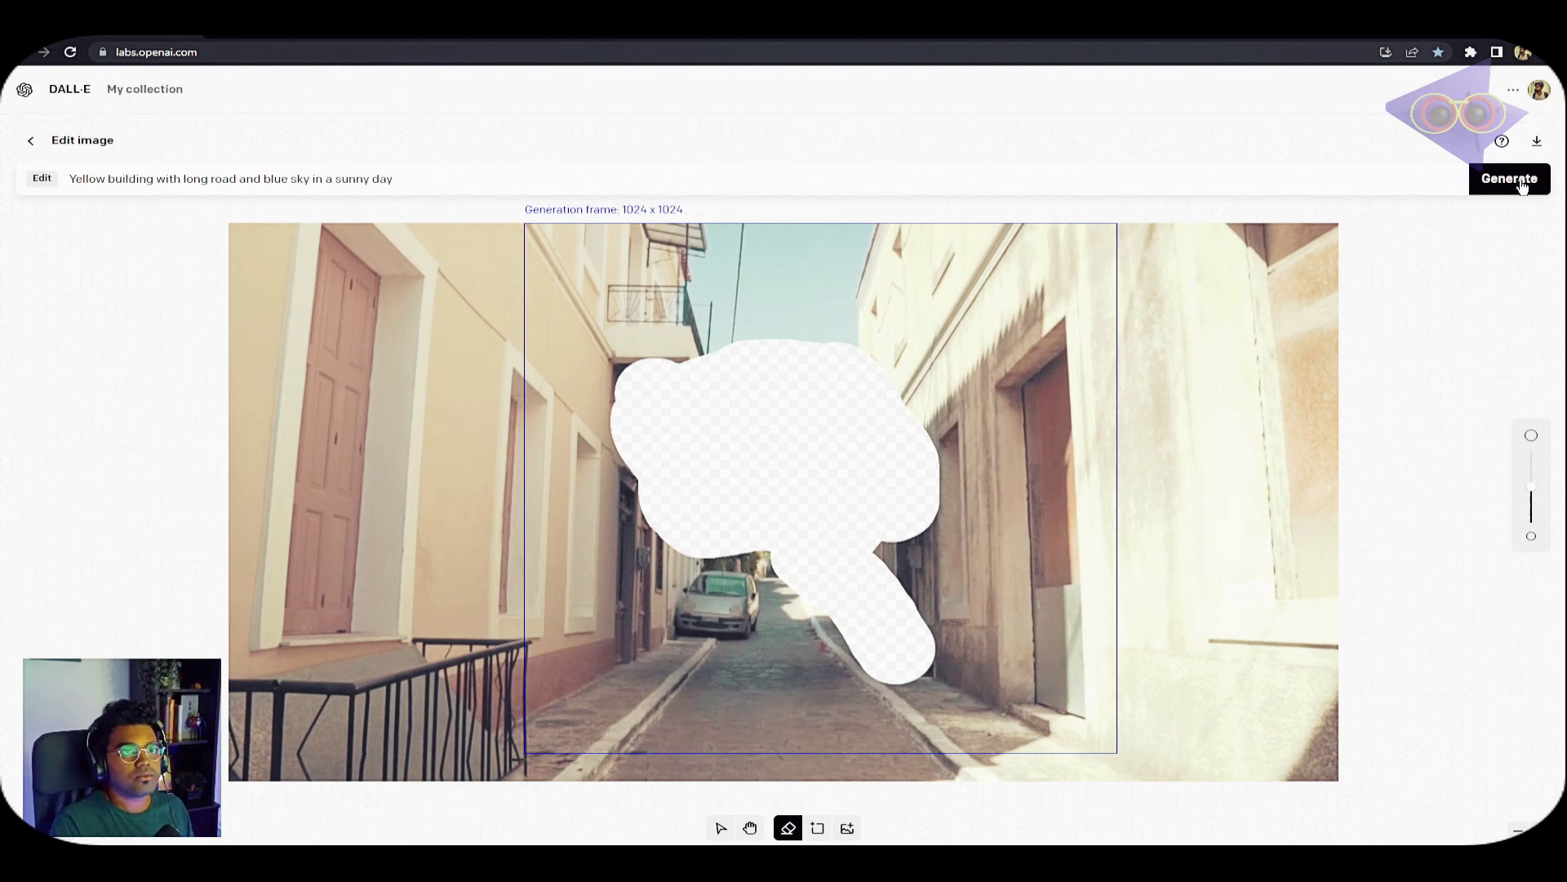
pyautogui.click(1512, 180)
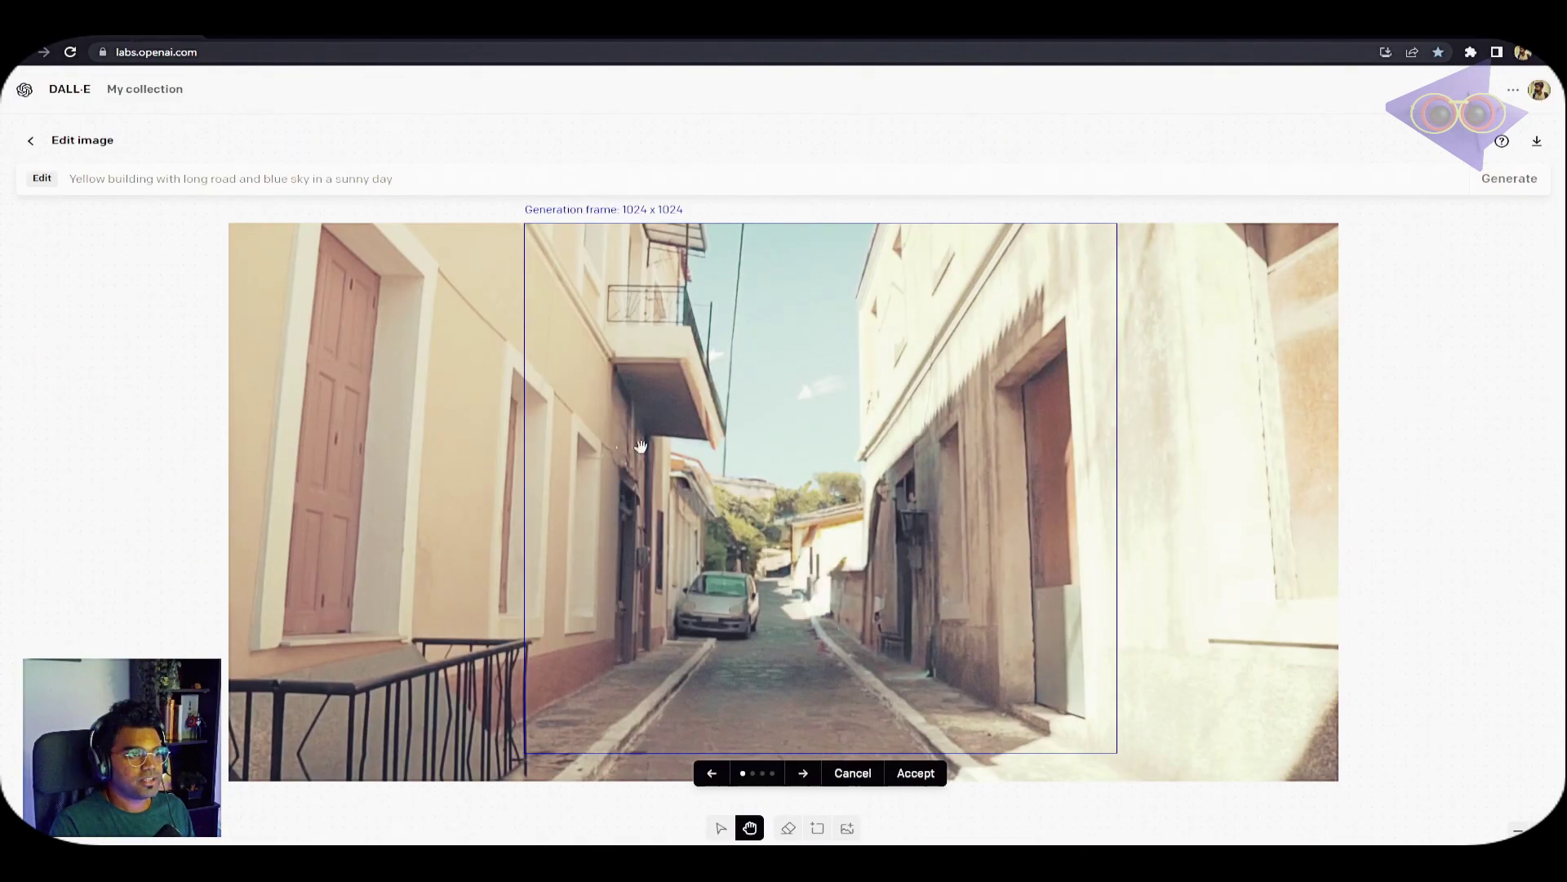
# Compare the generated variants and accept the third open-alley result.
pyautogui.click(803, 774)
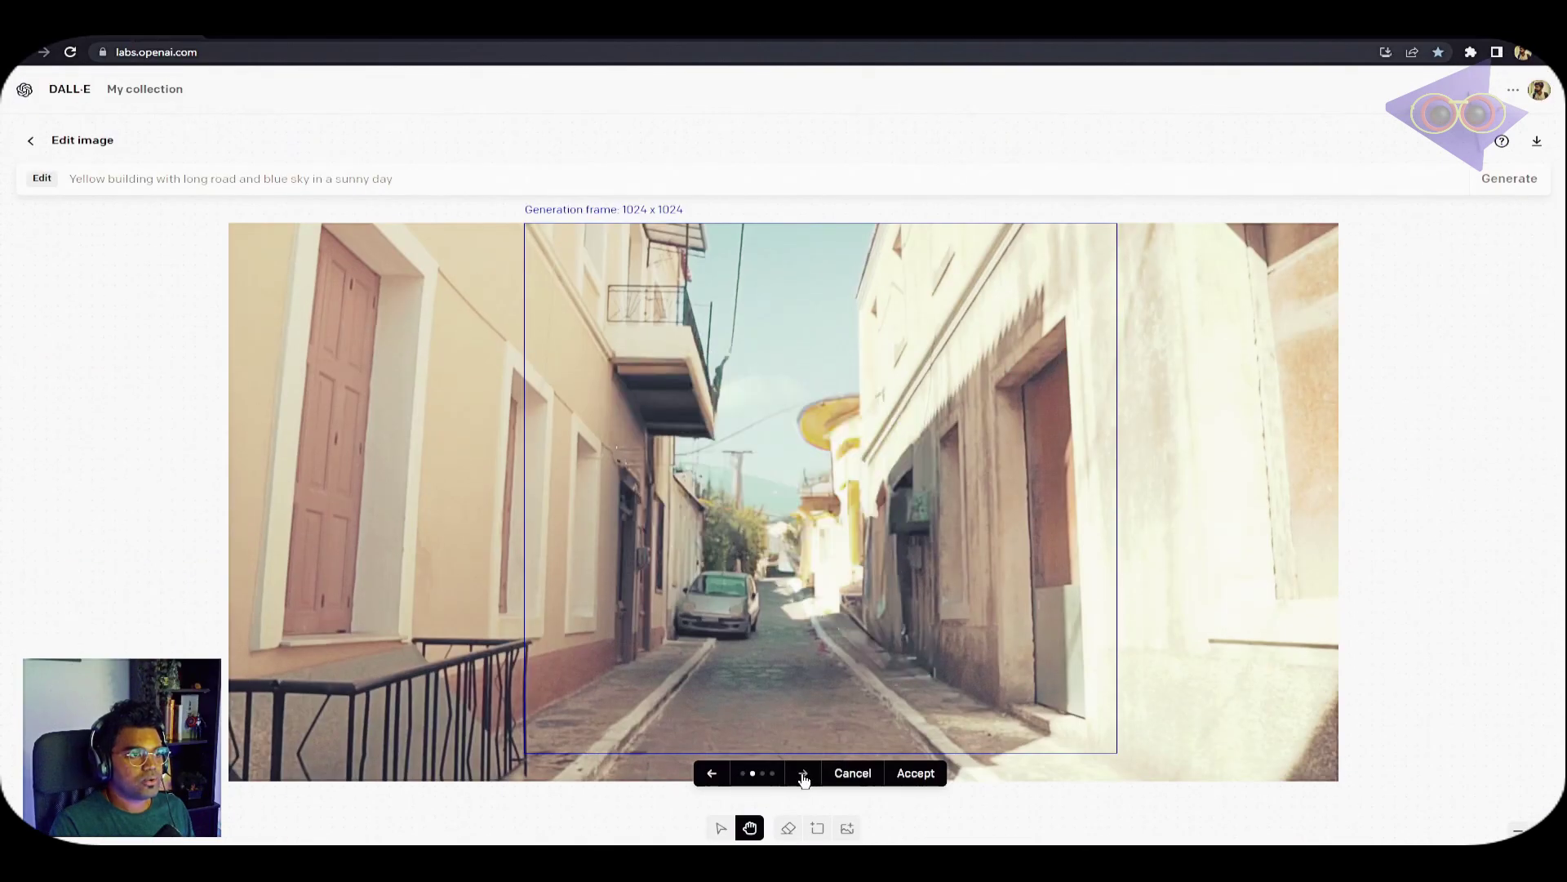
pyautogui.click(804, 774)
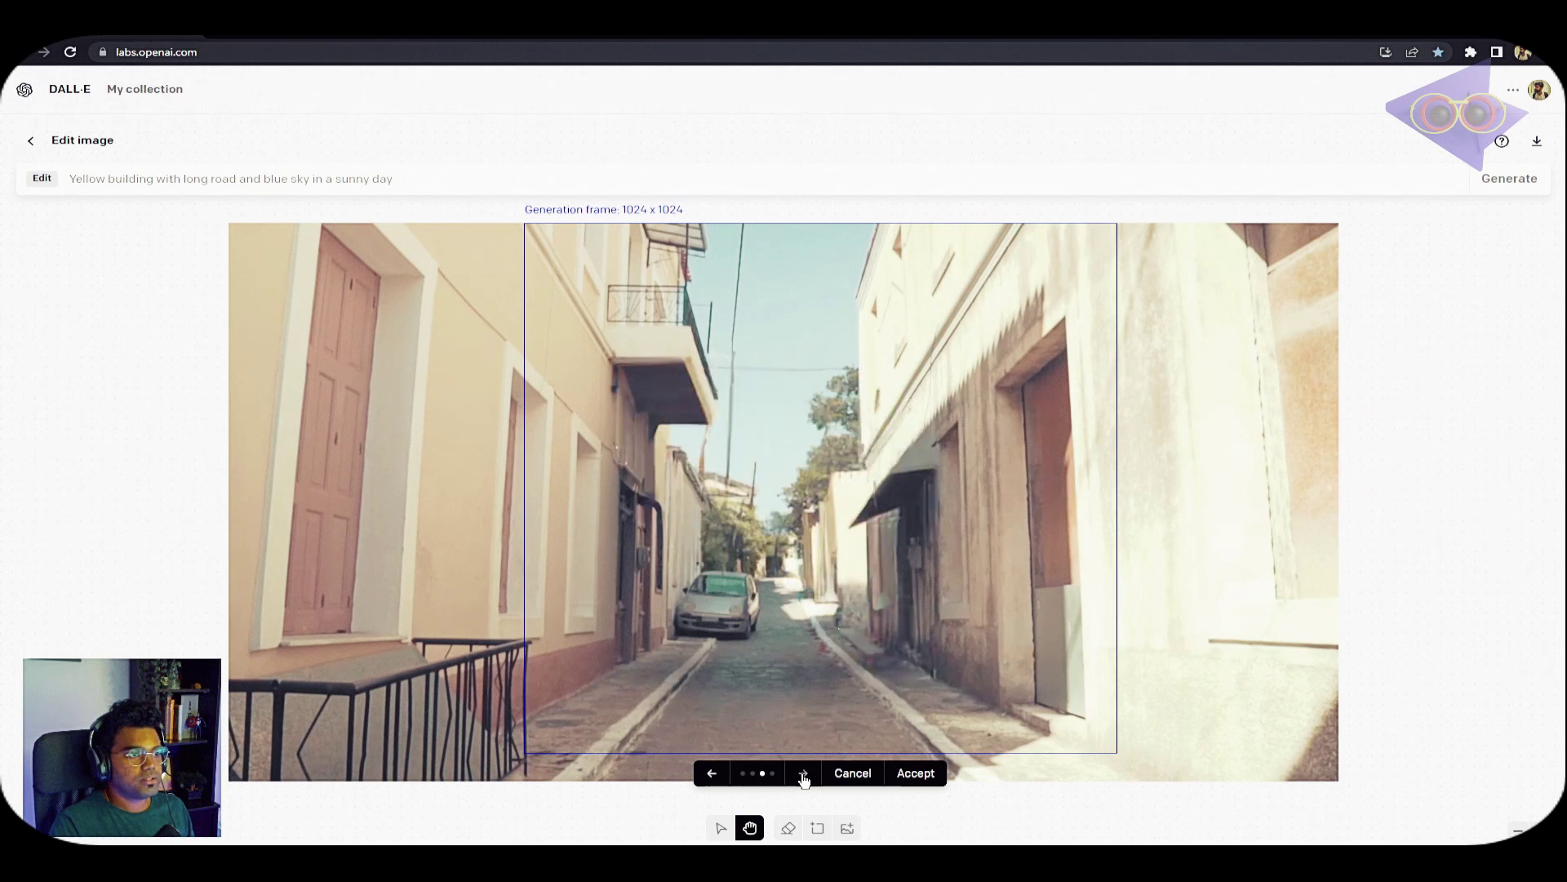
pyautogui.click(803, 774)
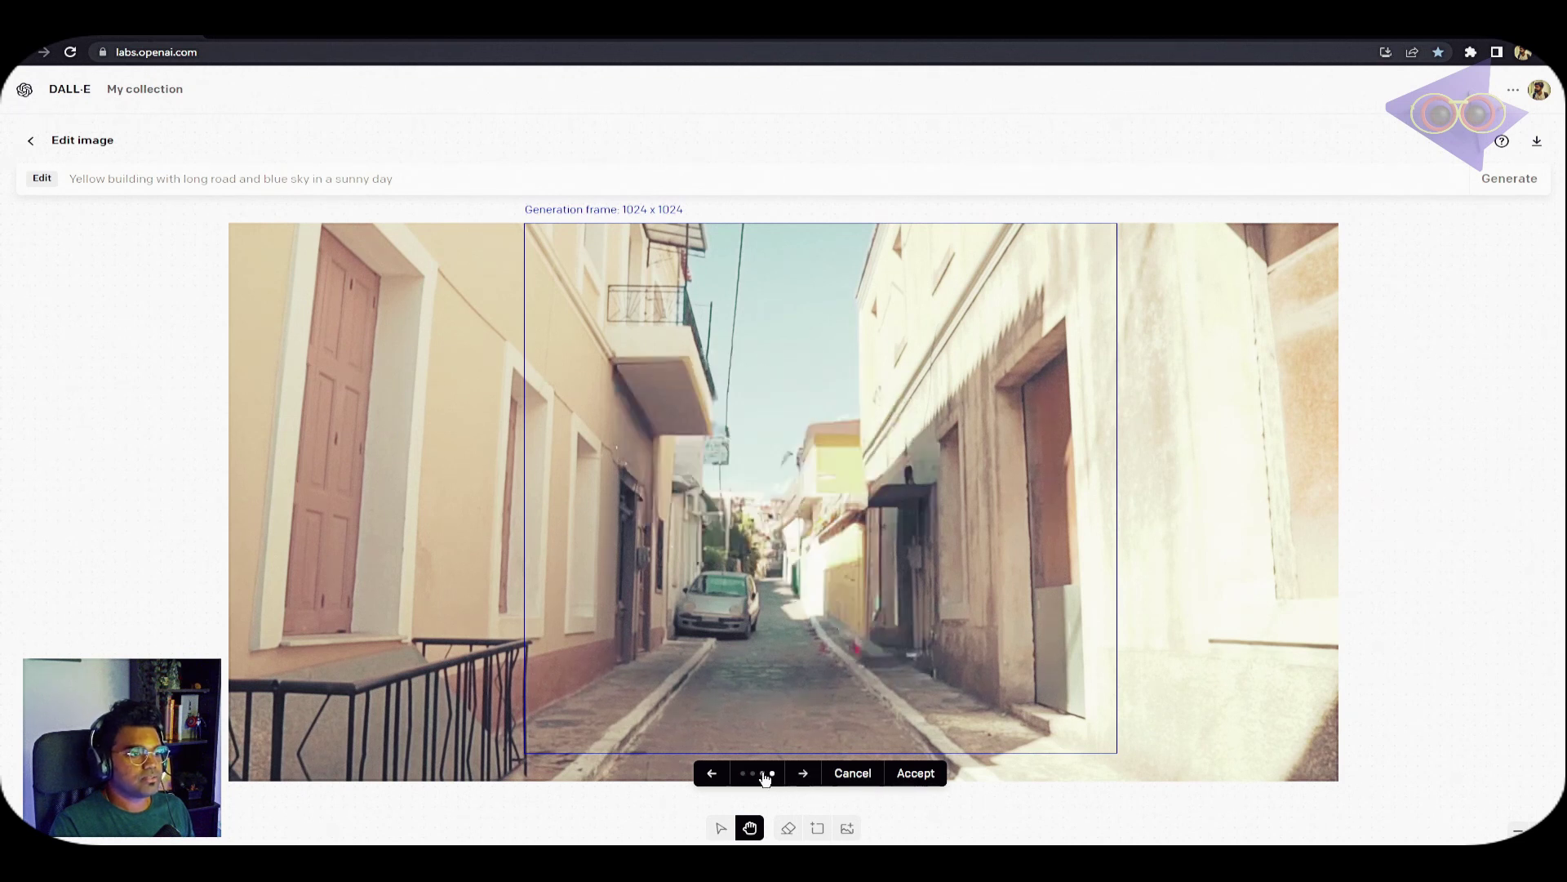
pyautogui.click(713, 774)
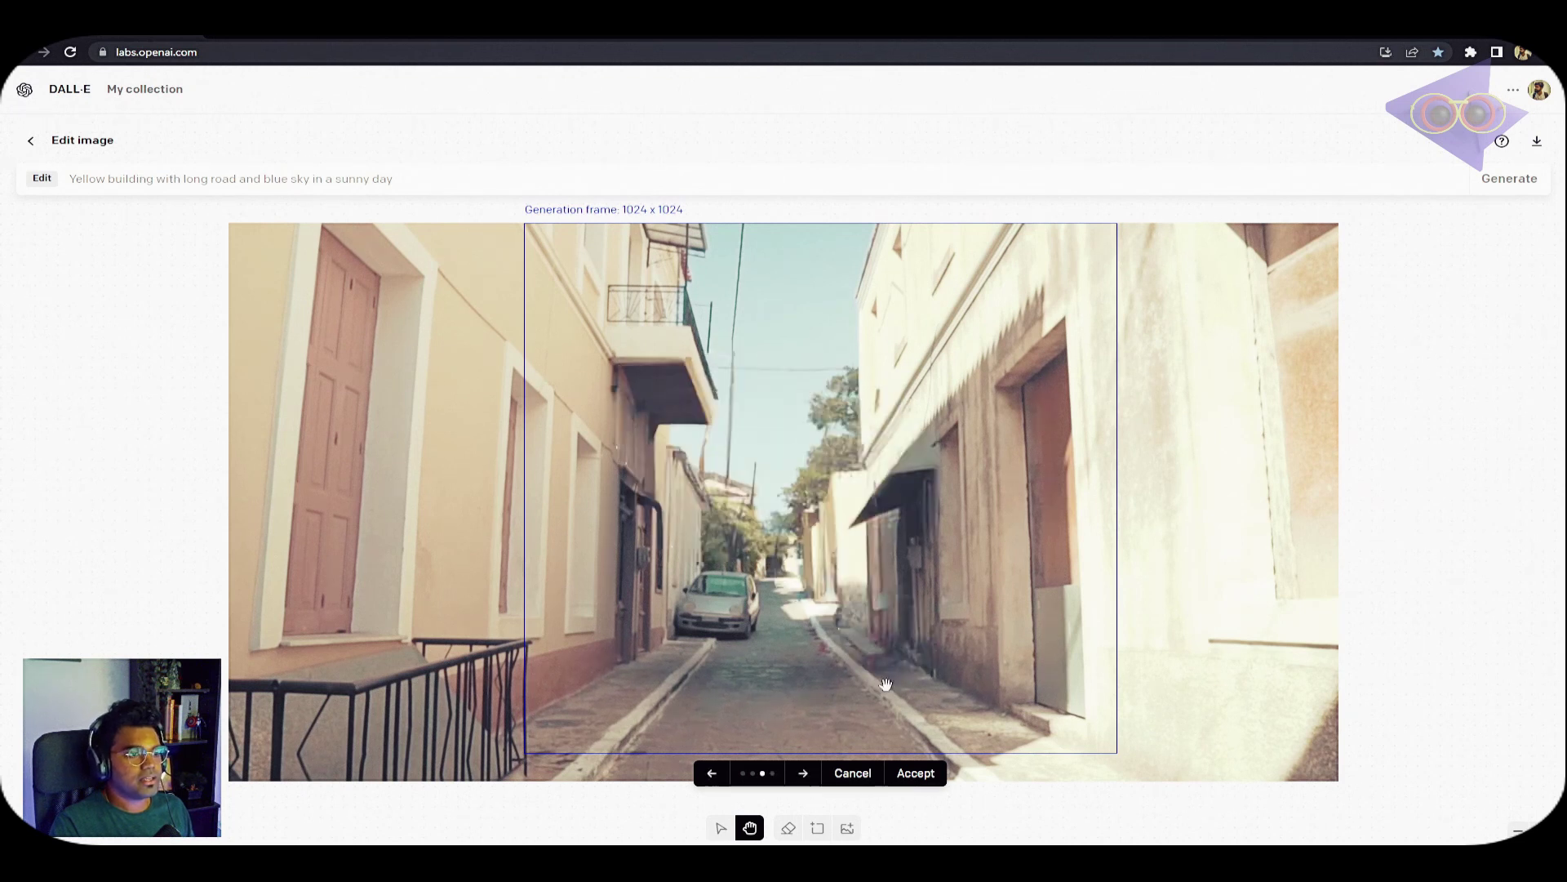
pyautogui.click(916, 775)
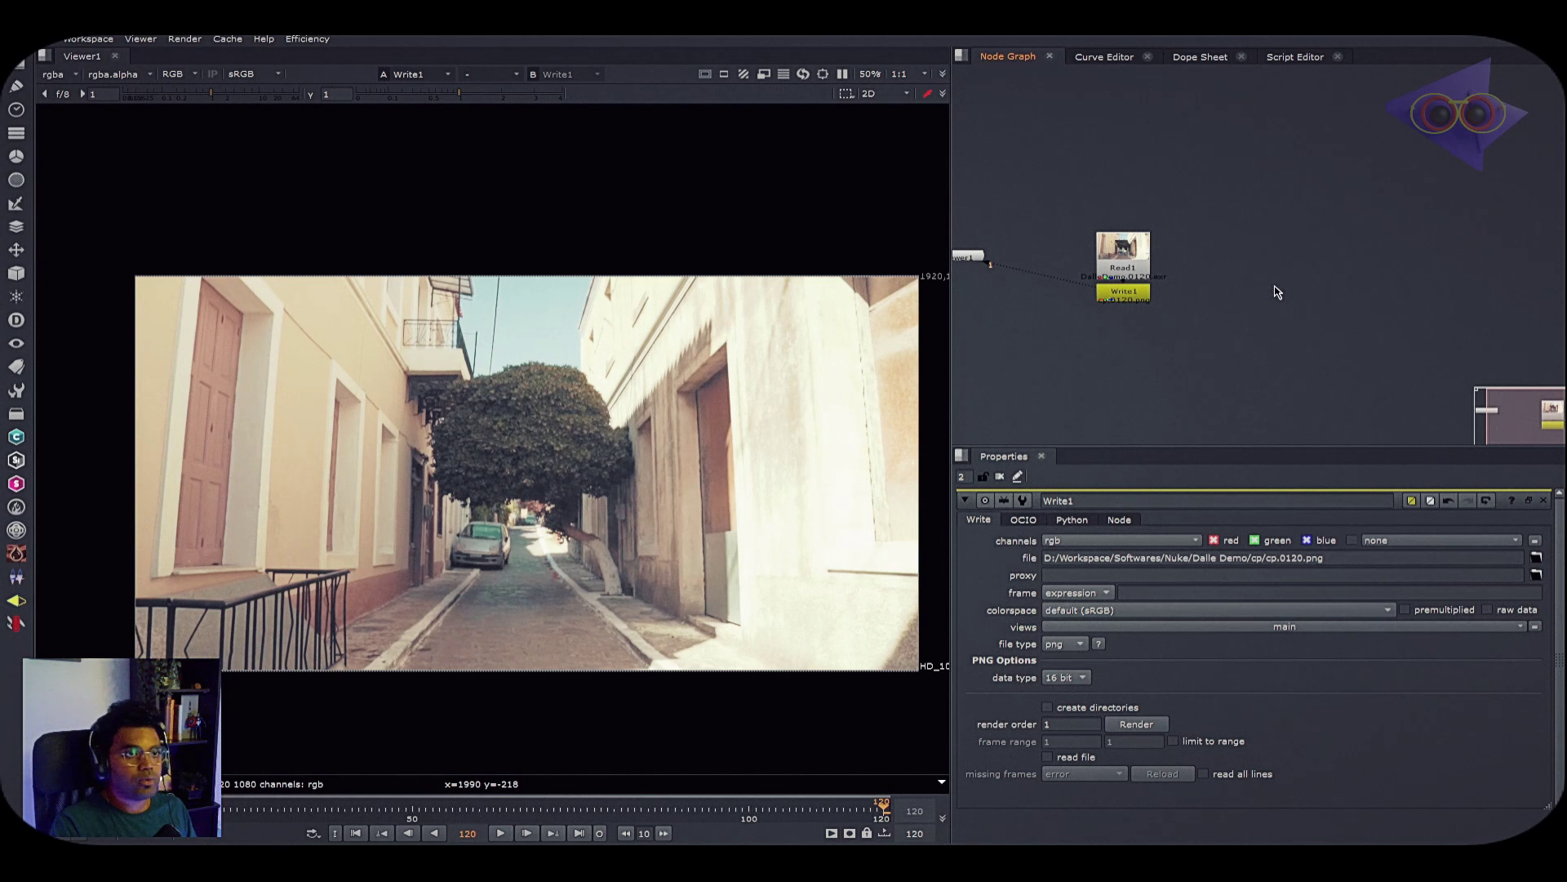
# Paste the generated image into Nuke as Read2 and show it in the Viewer.
pyautogui.hotkey('ctrl', 'v')
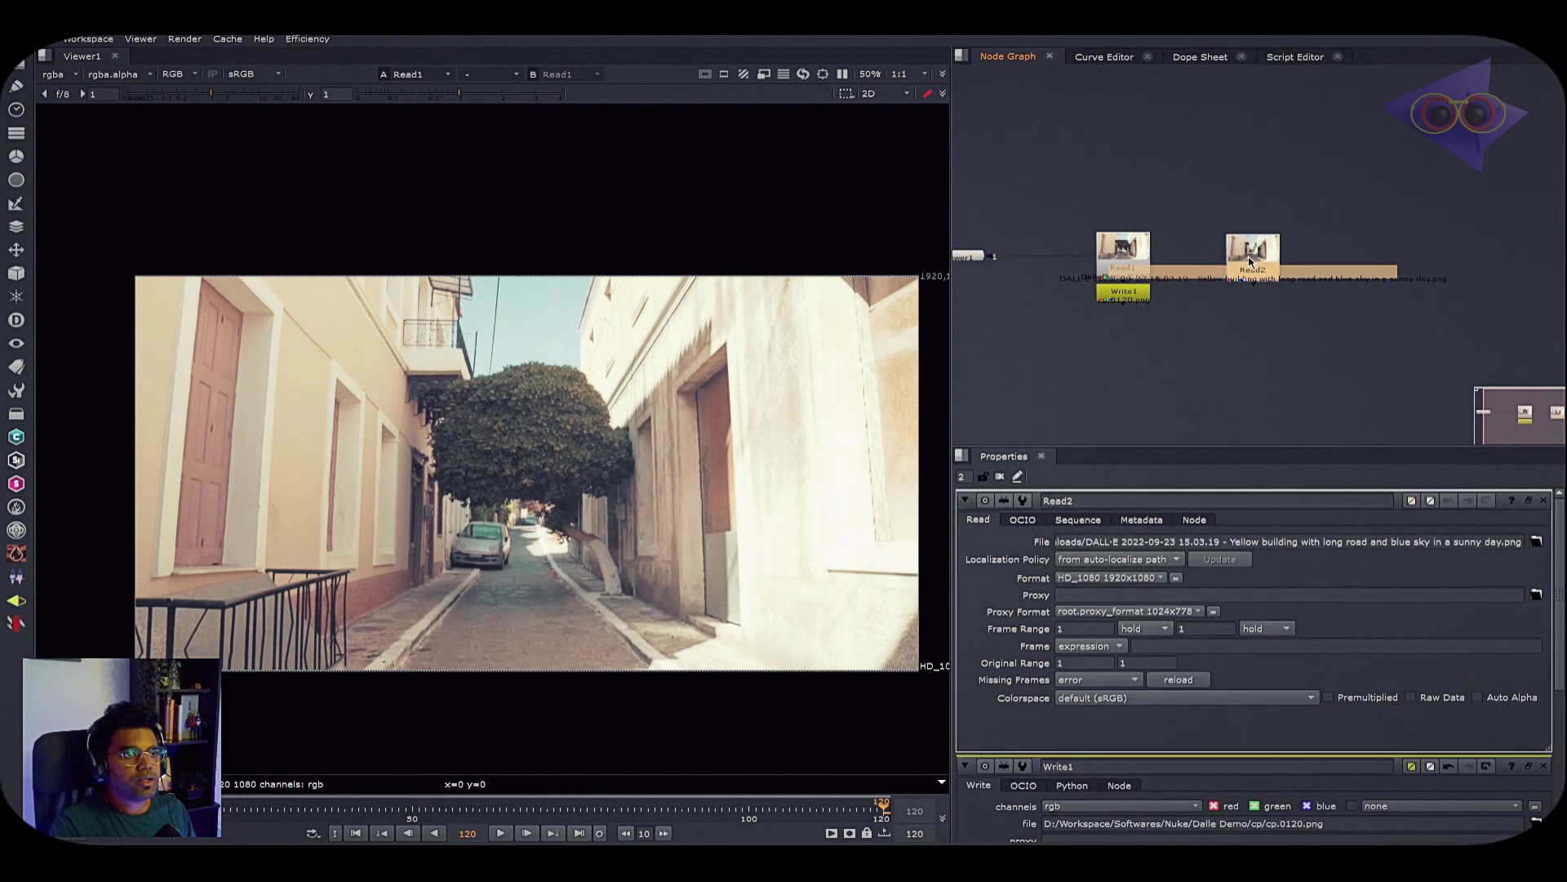
pyautogui.press('1')
pyautogui.scroll(5, 523, 475)
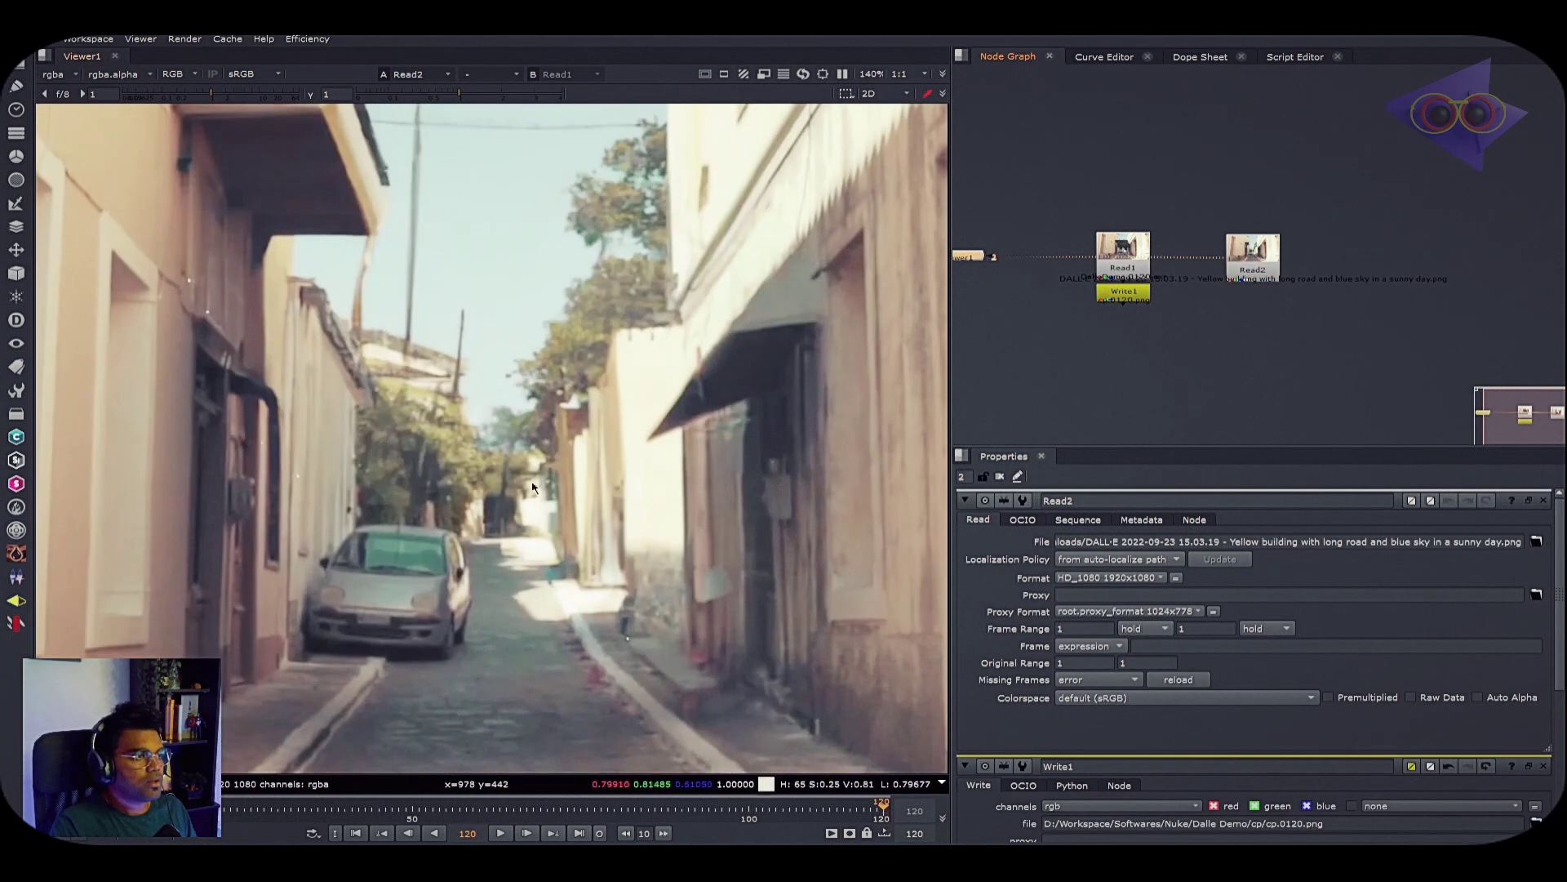
pyautogui.moveTo(554, 311); pyautogui.dragTo(594, 426, button='middle')
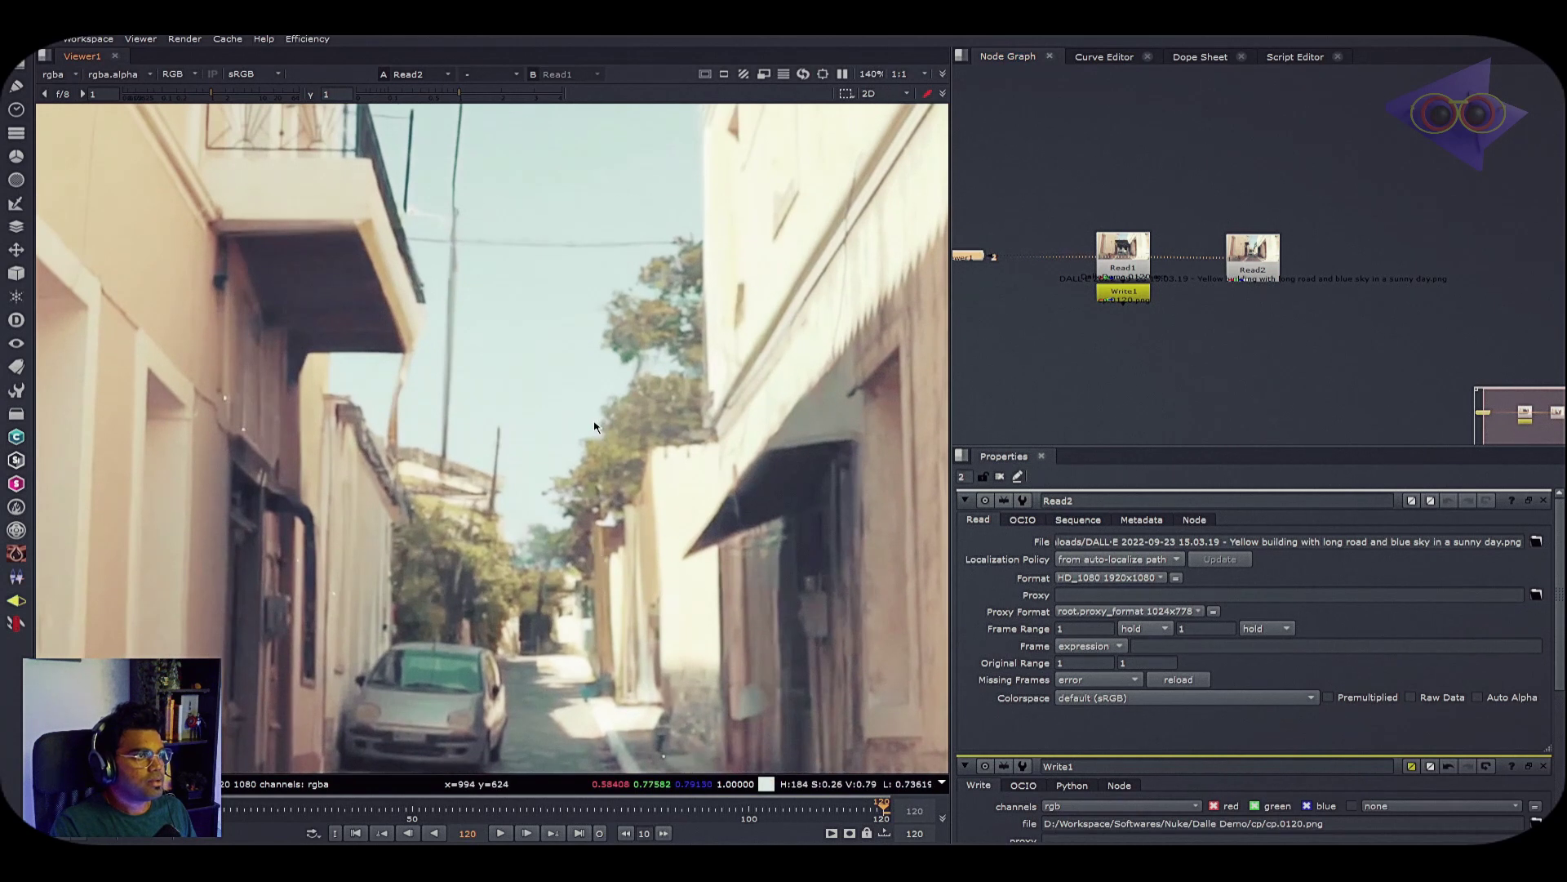
pyautogui.press('2')
pyautogui.press('1')
pyautogui.scroll(2, 278, 296)
pyautogui.press('2')
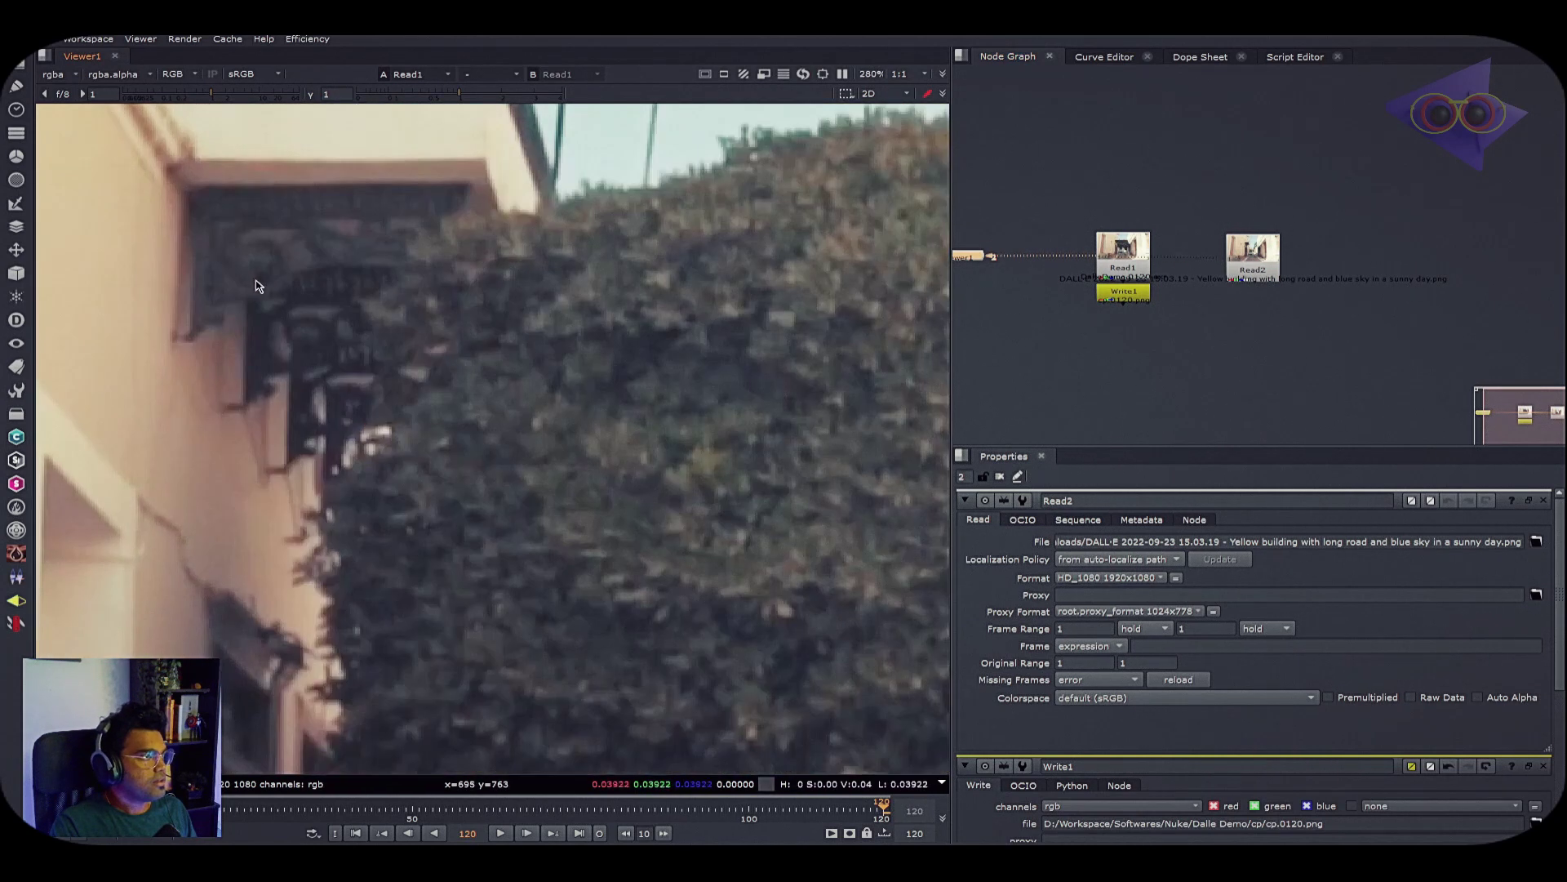
pyautogui.press('1')
pyautogui.press('2')
pyautogui.press('1')
pyautogui.press('2')
pyautogui.press('1')
pyautogui.scroll(-2, 294, 318)
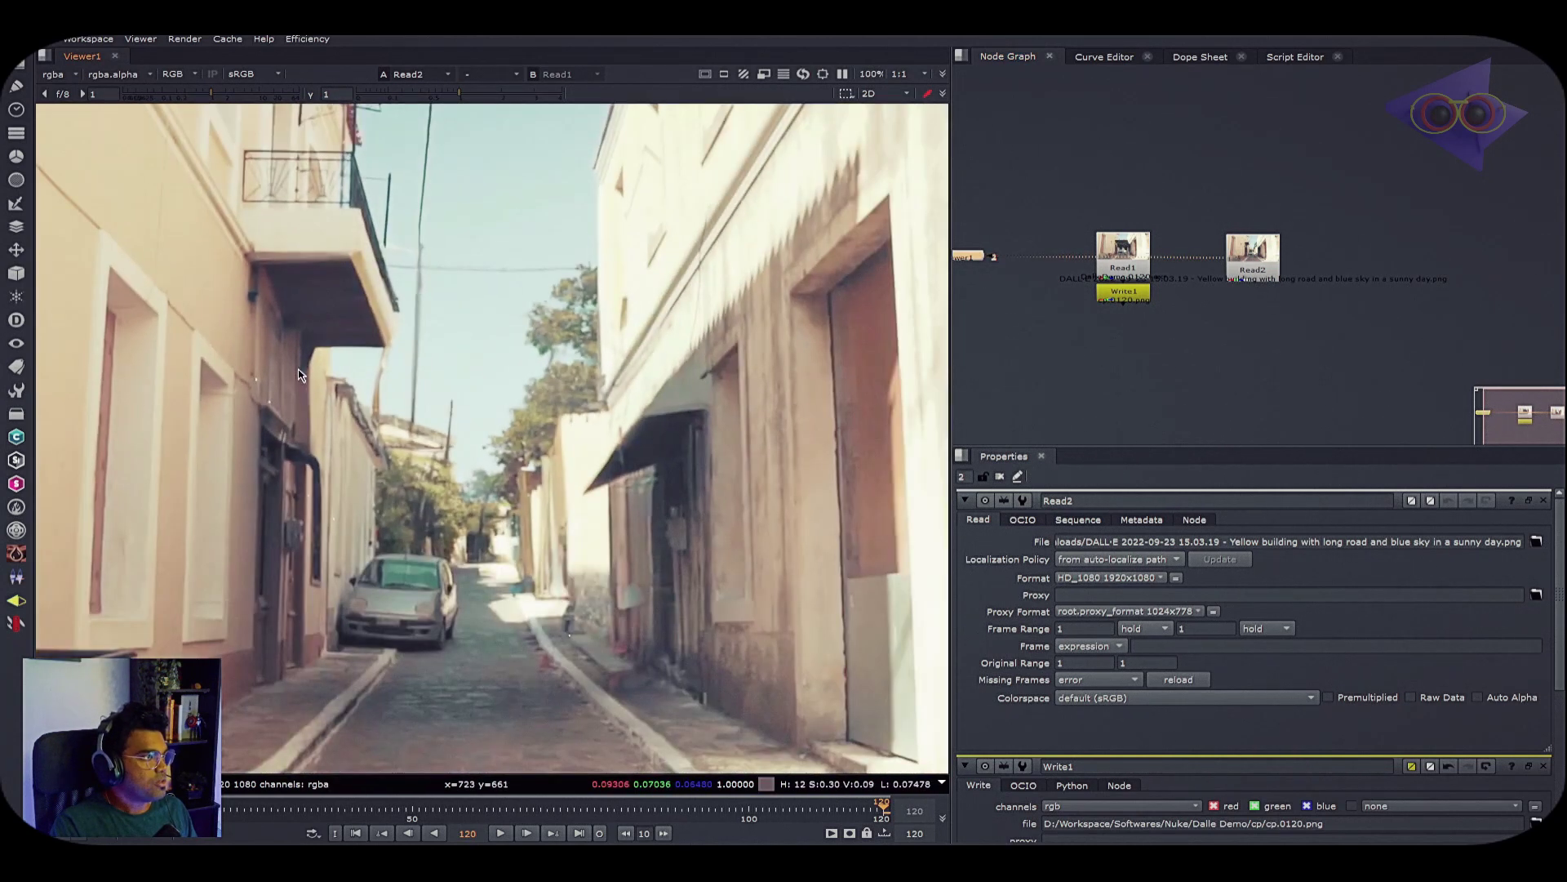
pyautogui.scroll(4, 294, 387)
pyautogui.scroll(-3, 295, 384)
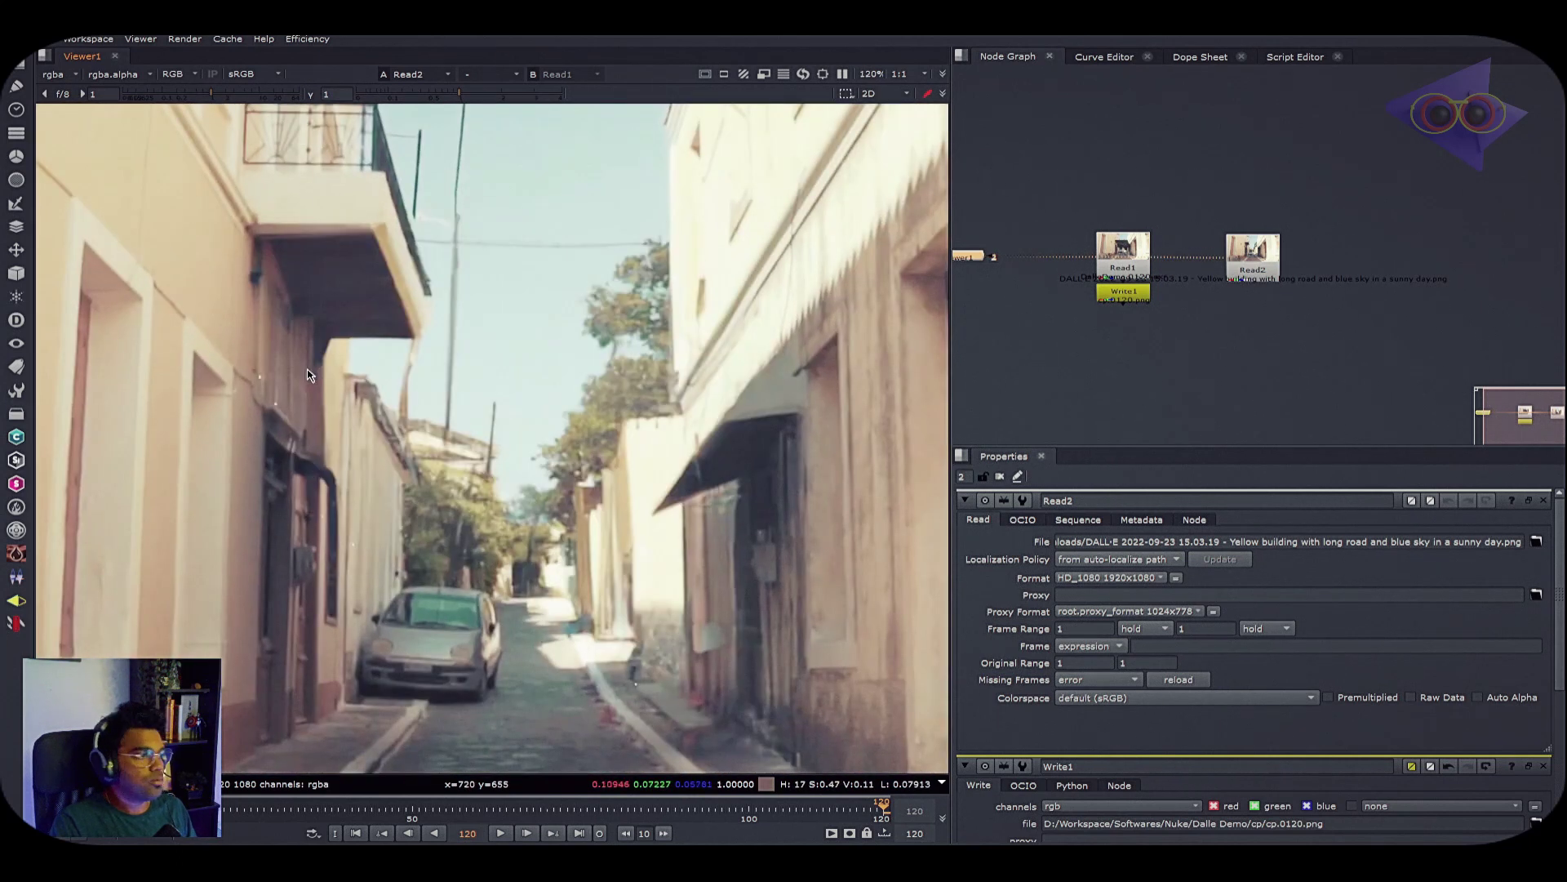
pyautogui.press('1')
pyautogui.press('2')
pyautogui.press('1')
pyautogui.press('2')
pyautogui.scroll(-1, 556, 446)
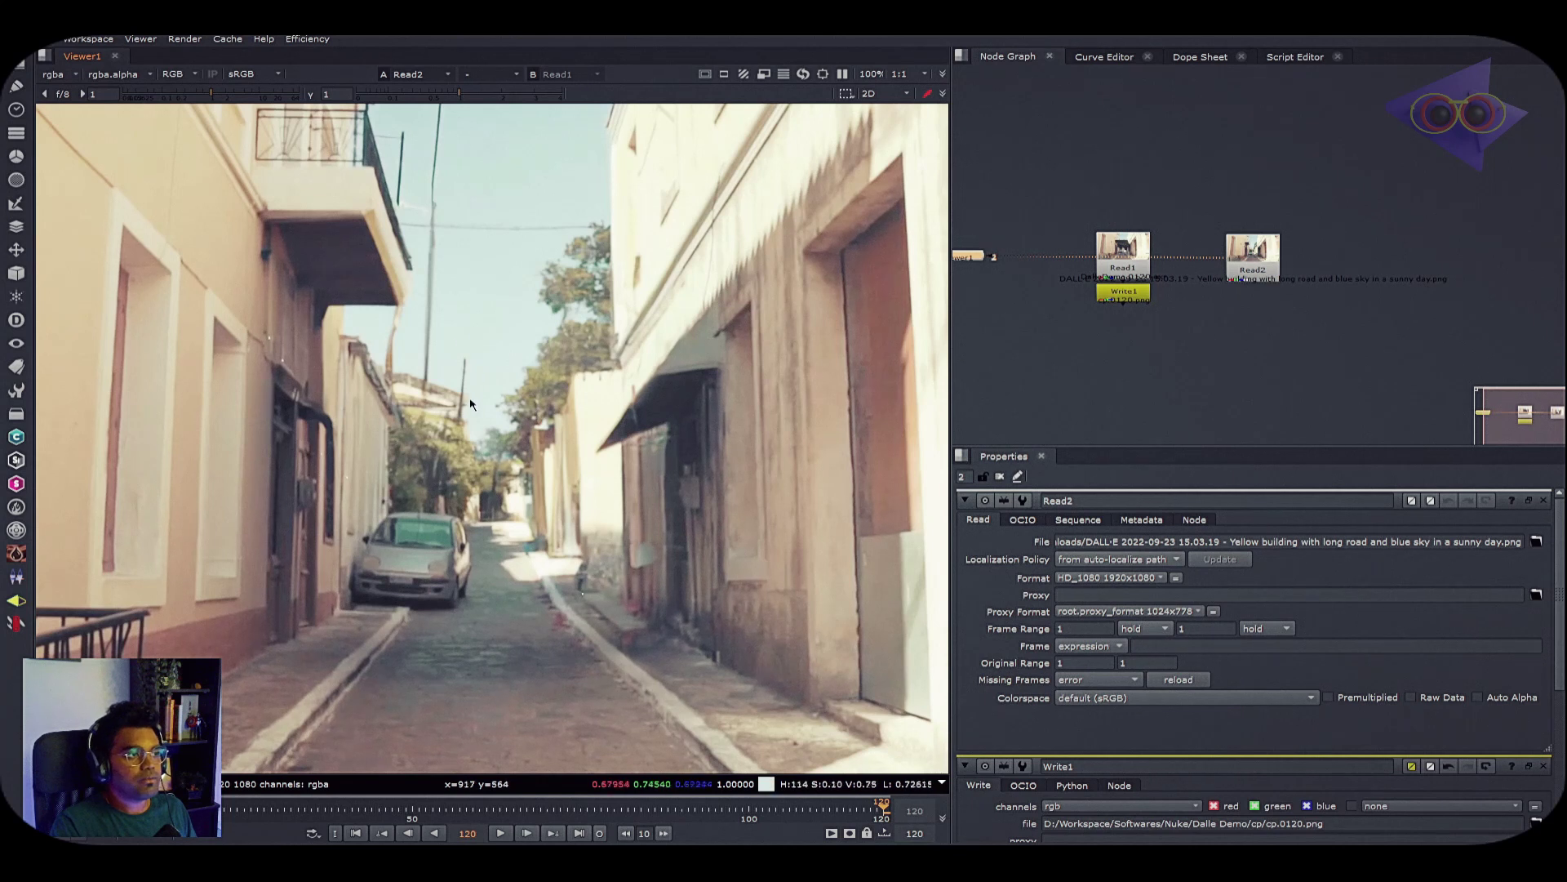
pyautogui.scroll(2, 560, 403)
pyautogui.press('1')
pyautogui.press('2')
pyautogui.press('1')
pyautogui.press('2')
pyautogui.press('1')
pyautogui.press('2')
pyautogui.press('1')
pyautogui.press('2')
pyautogui.press('1')
pyautogui.press('2')
pyautogui.scroll(-2, 555, 500)
pyautogui.press('1')
pyautogui.press('2')
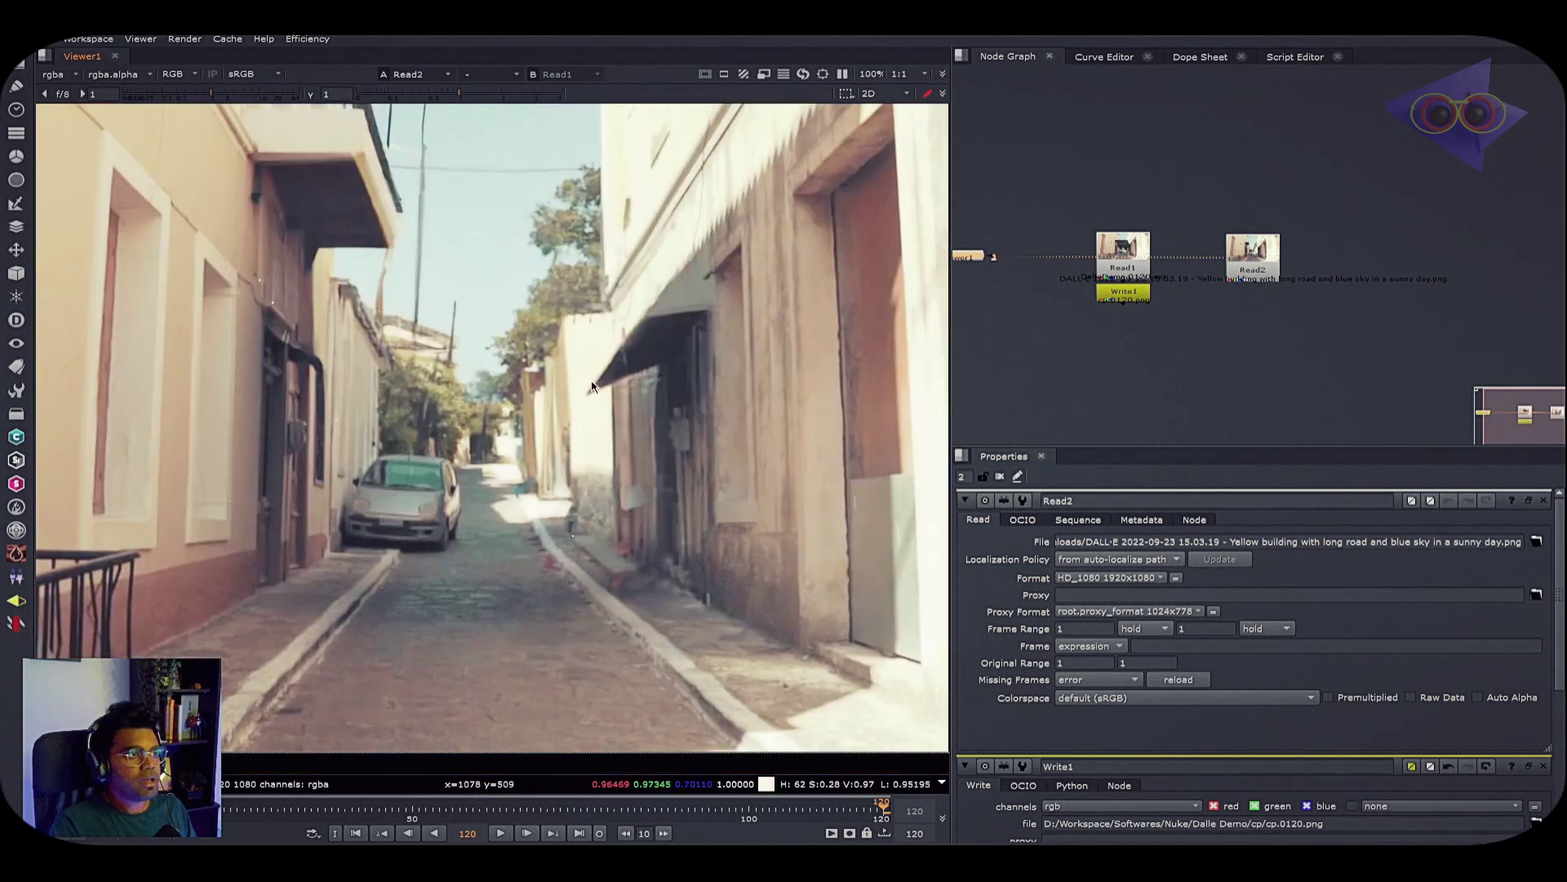
pyautogui.moveTo(1258, 260); pyautogui.dragTo(1359, 247)
# Add a Silhouette node below Read2 and create a new paint project, entering 'Test'.
pyautogui.press('Tab')
pyautogui.write('sil')
pyautogui.press('Return')
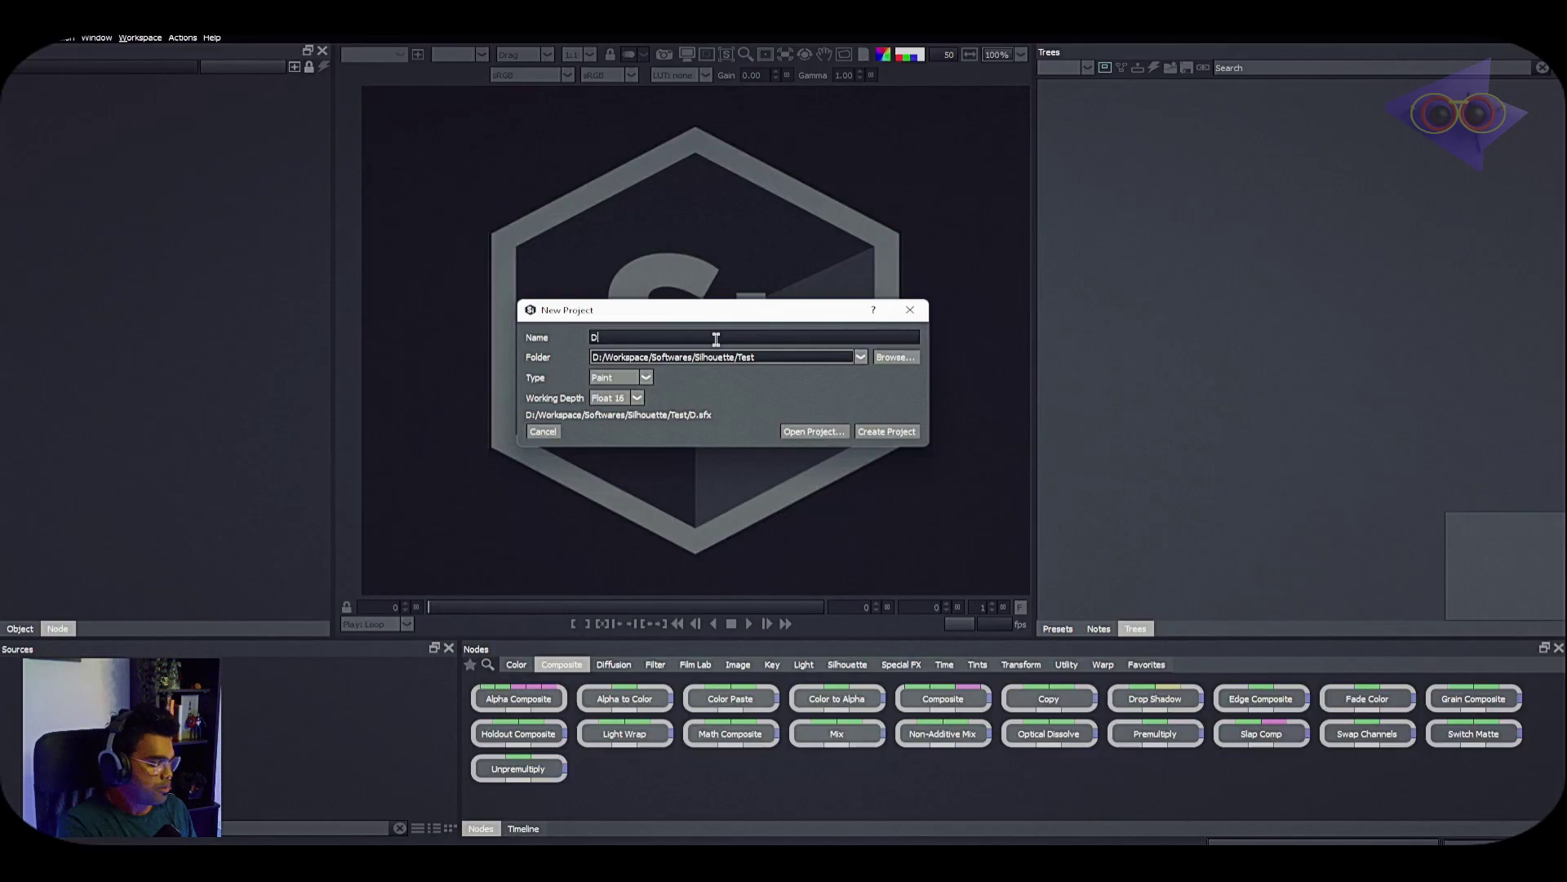
pyautogui.write('Test')
pyautogui.click(889, 431)
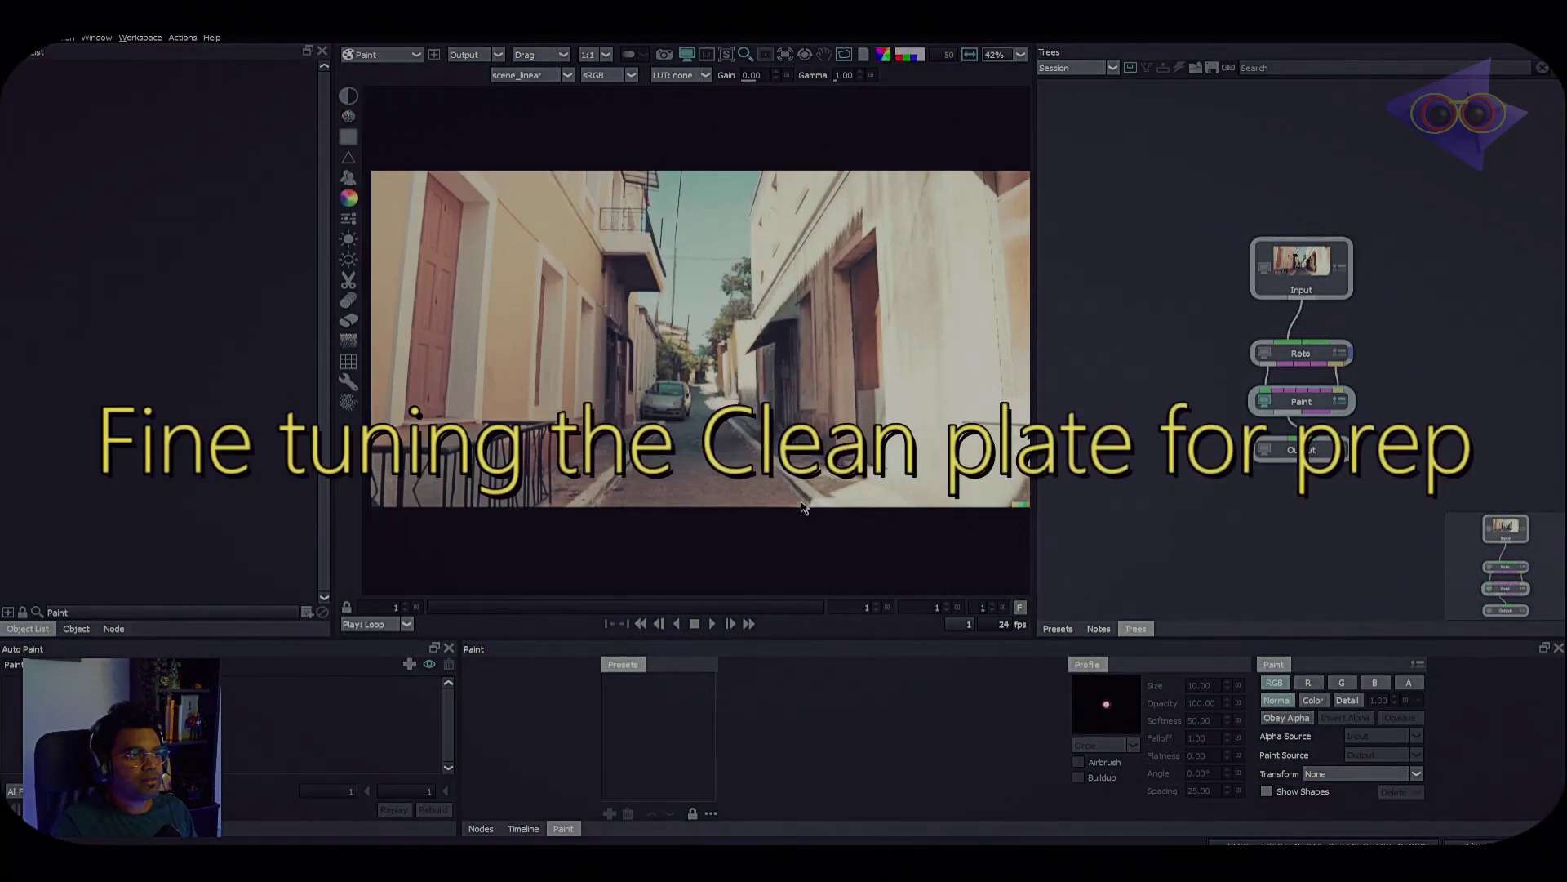
pyautogui.scroll(4, 775, 384)
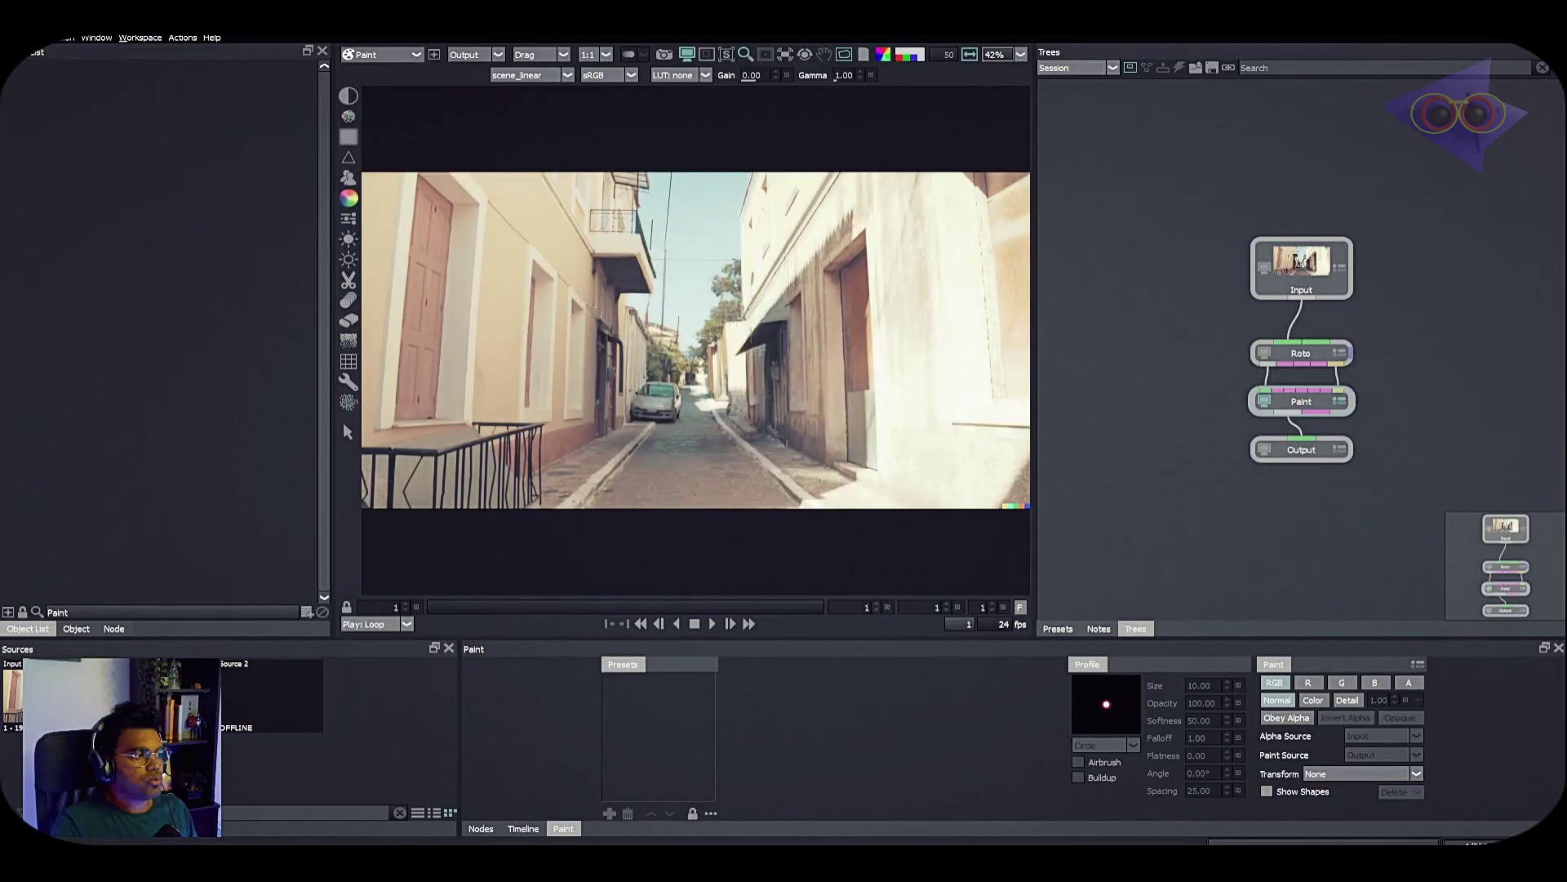
# Add a Source 1 node and wire it into the Paint node's Source input.
pyautogui.moveTo(114, 694)
pyautogui.mouseDown()
pyautogui.moveTo(1306, 441)
pyautogui.moveTo(1388, 294)
pyautogui.moveTo(1405, 331)
pyautogui.moveTo(1431, 327)
pyautogui.mouseUp()
pyautogui.click(1306, 353)
pyautogui.moveTo(1278, 394)
pyautogui.mouseDown()
pyautogui.moveTo(1478, 340)
pyautogui.moveTo(1449, 285)
pyautogui.mouseUp()
pyautogui.moveTo(1303, 362); pyautogui.dragTo(1281, 338)
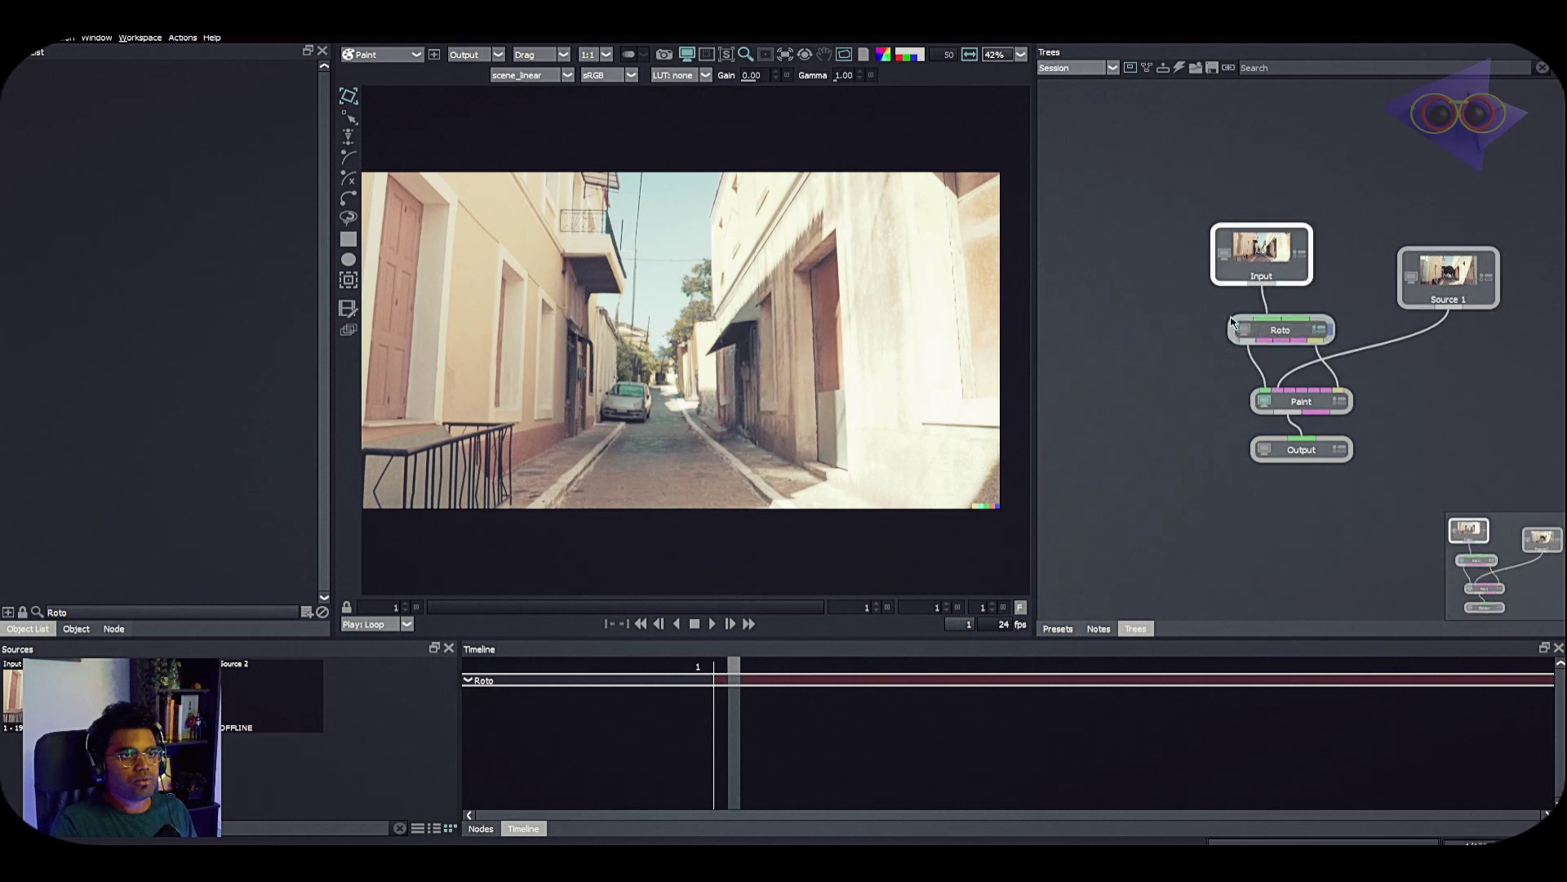
pyautogui.click(1264, 394)
# Switch the viewer between the Source 1 footage and the Input footage.
pyautogui.click(474, 54)
pyautogui.click(445, 82)
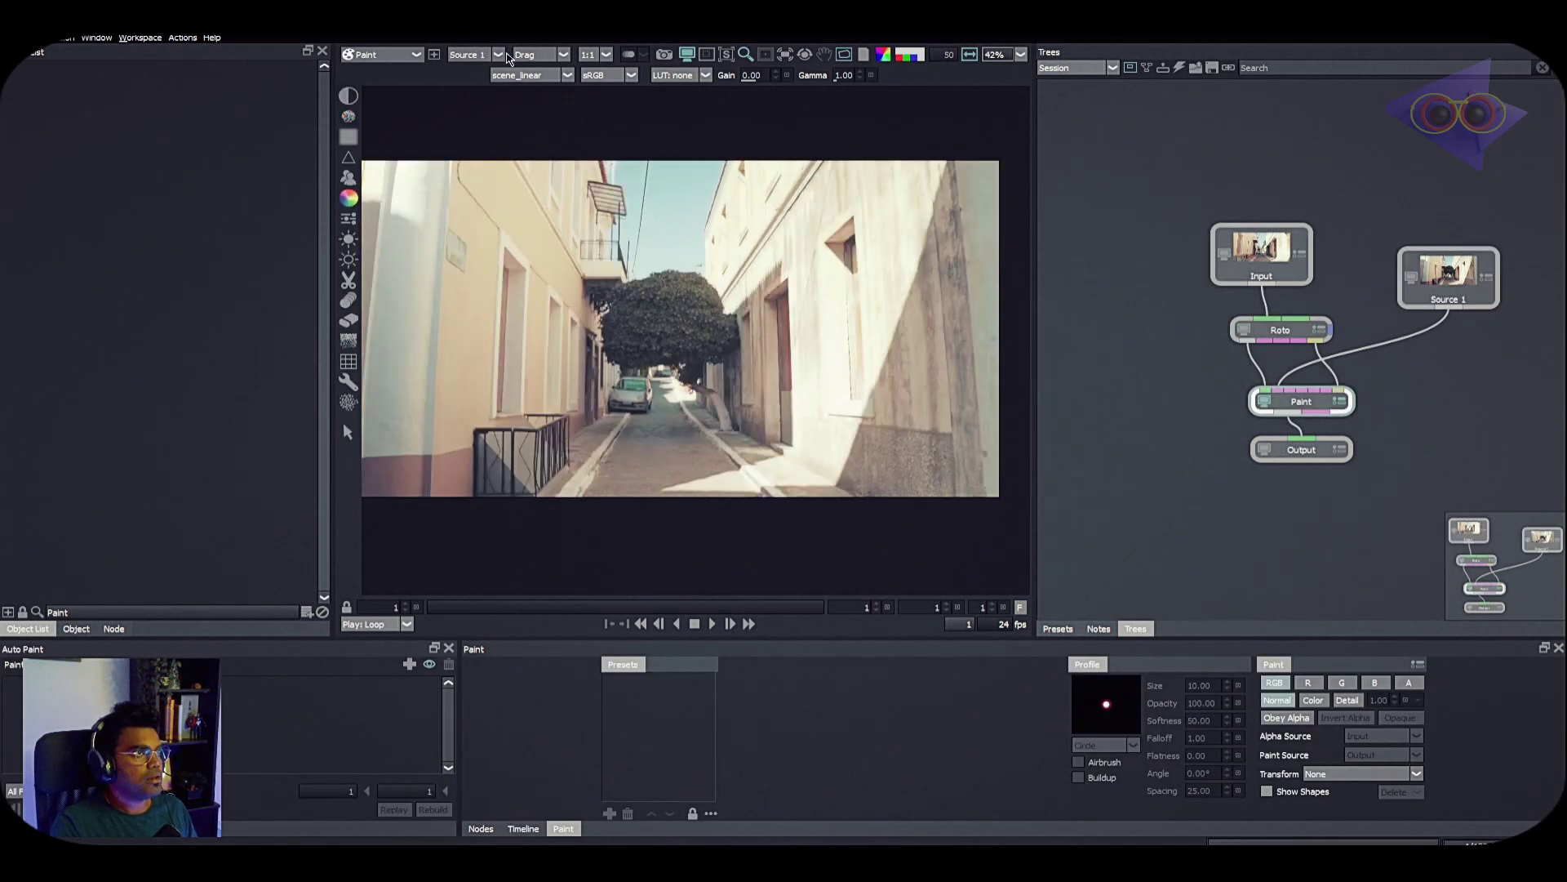
pyautogui.click(486, 56)
pyautogui.click(463, 77)
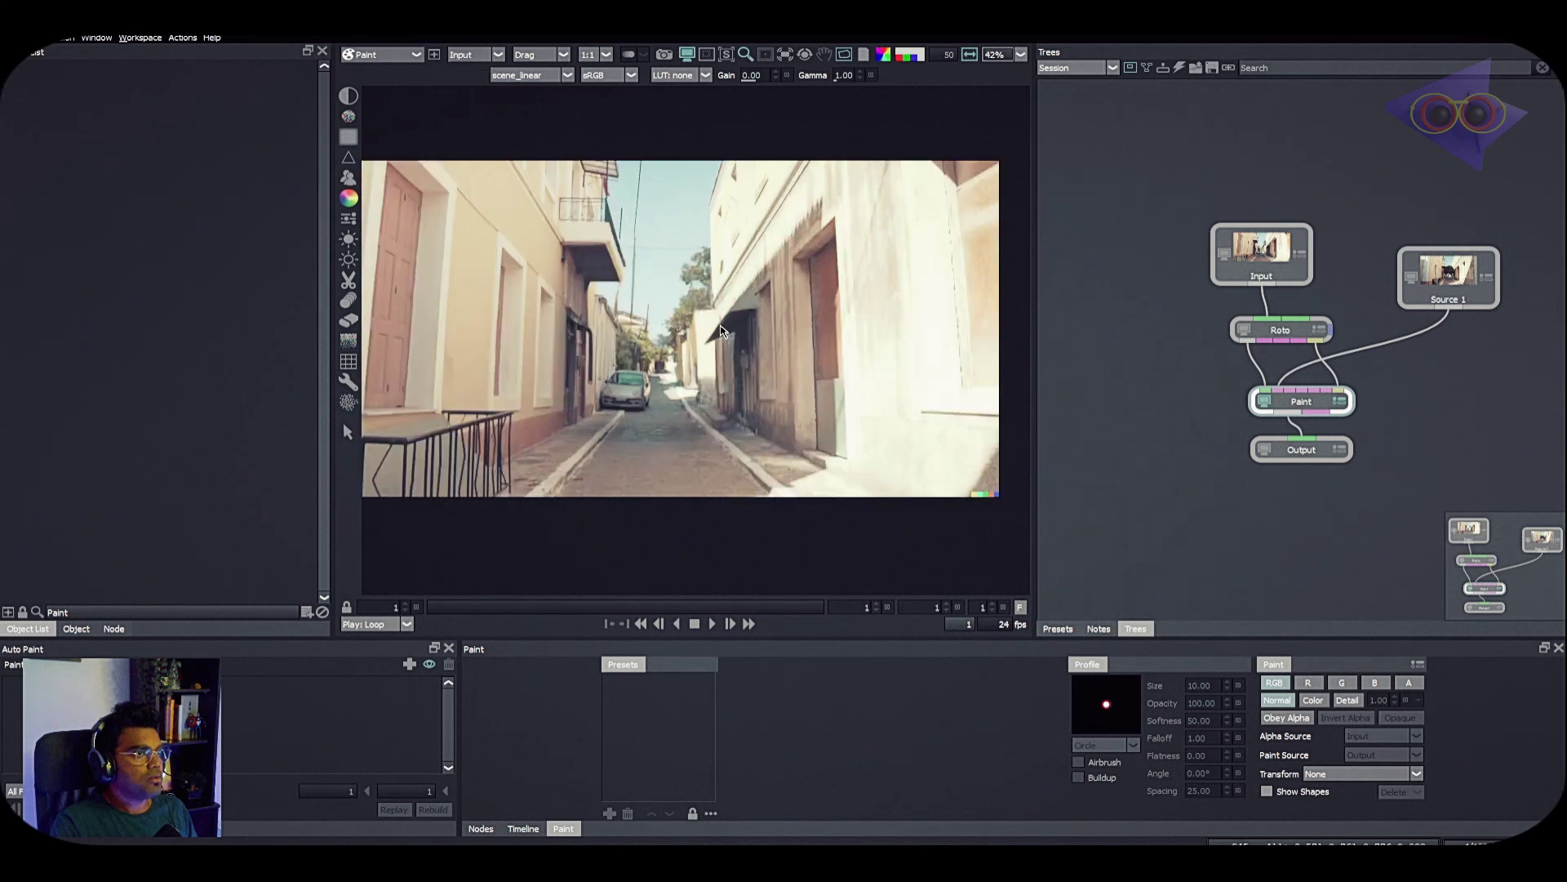
# Set Source 1's Time Shift to -120.
pyautogui.click(1445, 278)
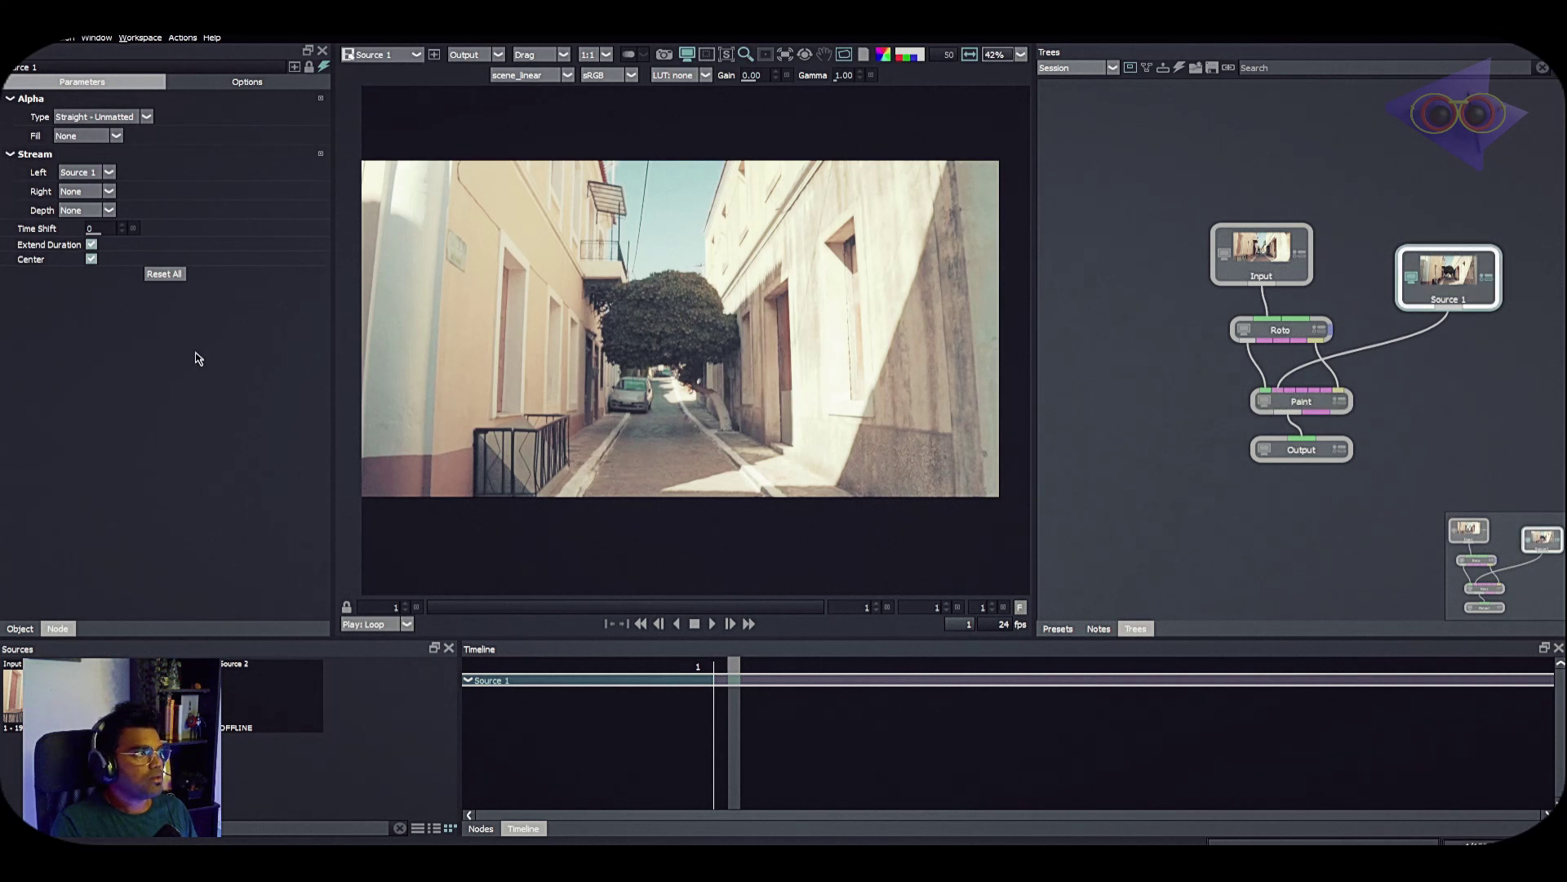
pyautogui.click(95, 228)
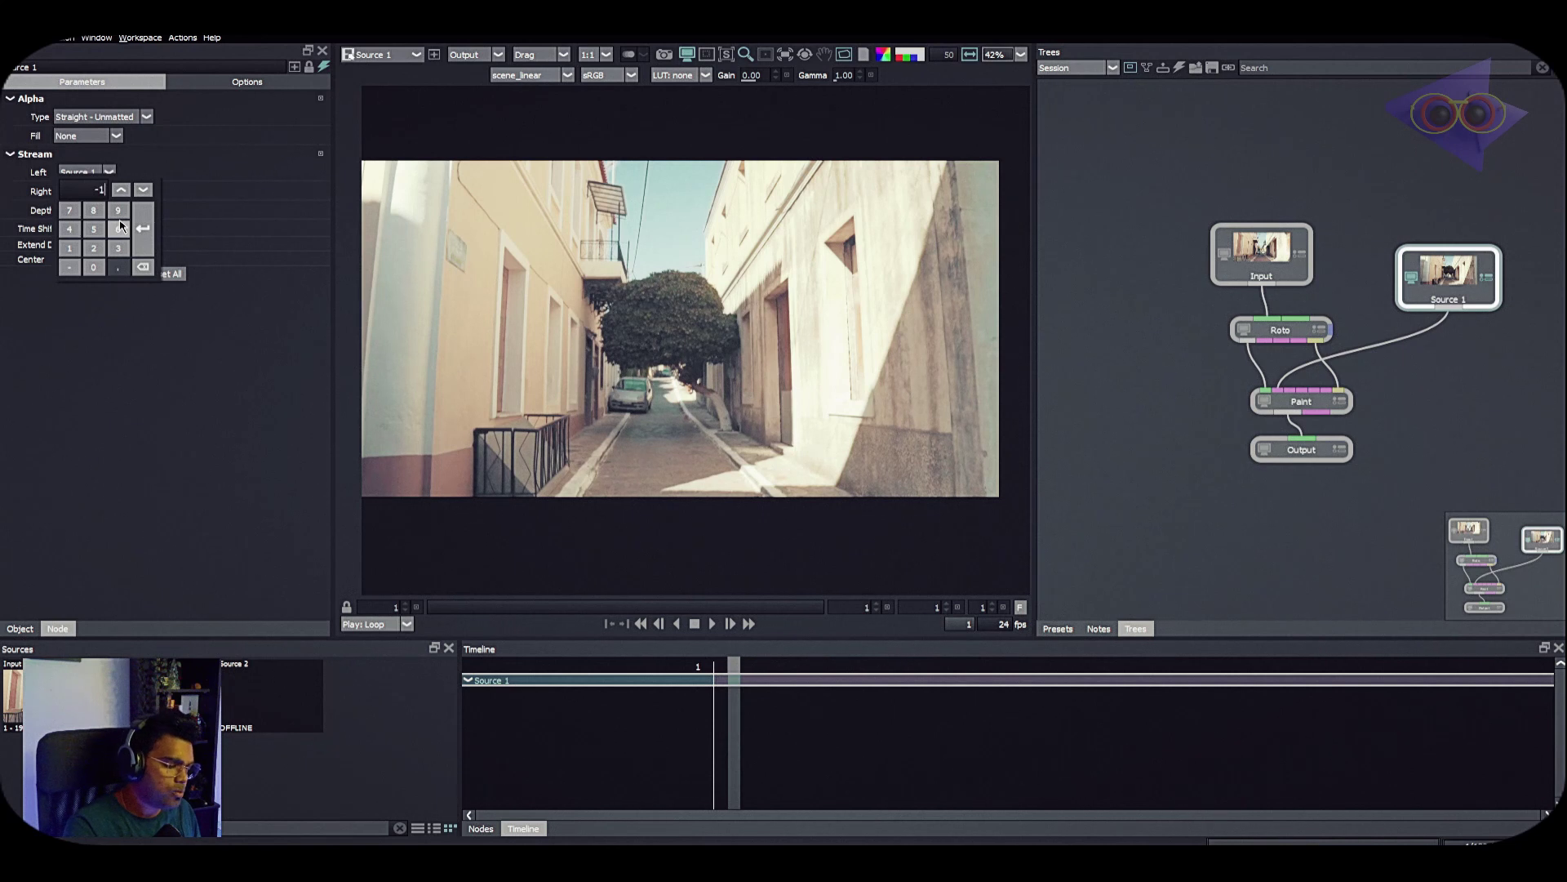
pyautogui.write('-120')
pyautogui.press('Return')
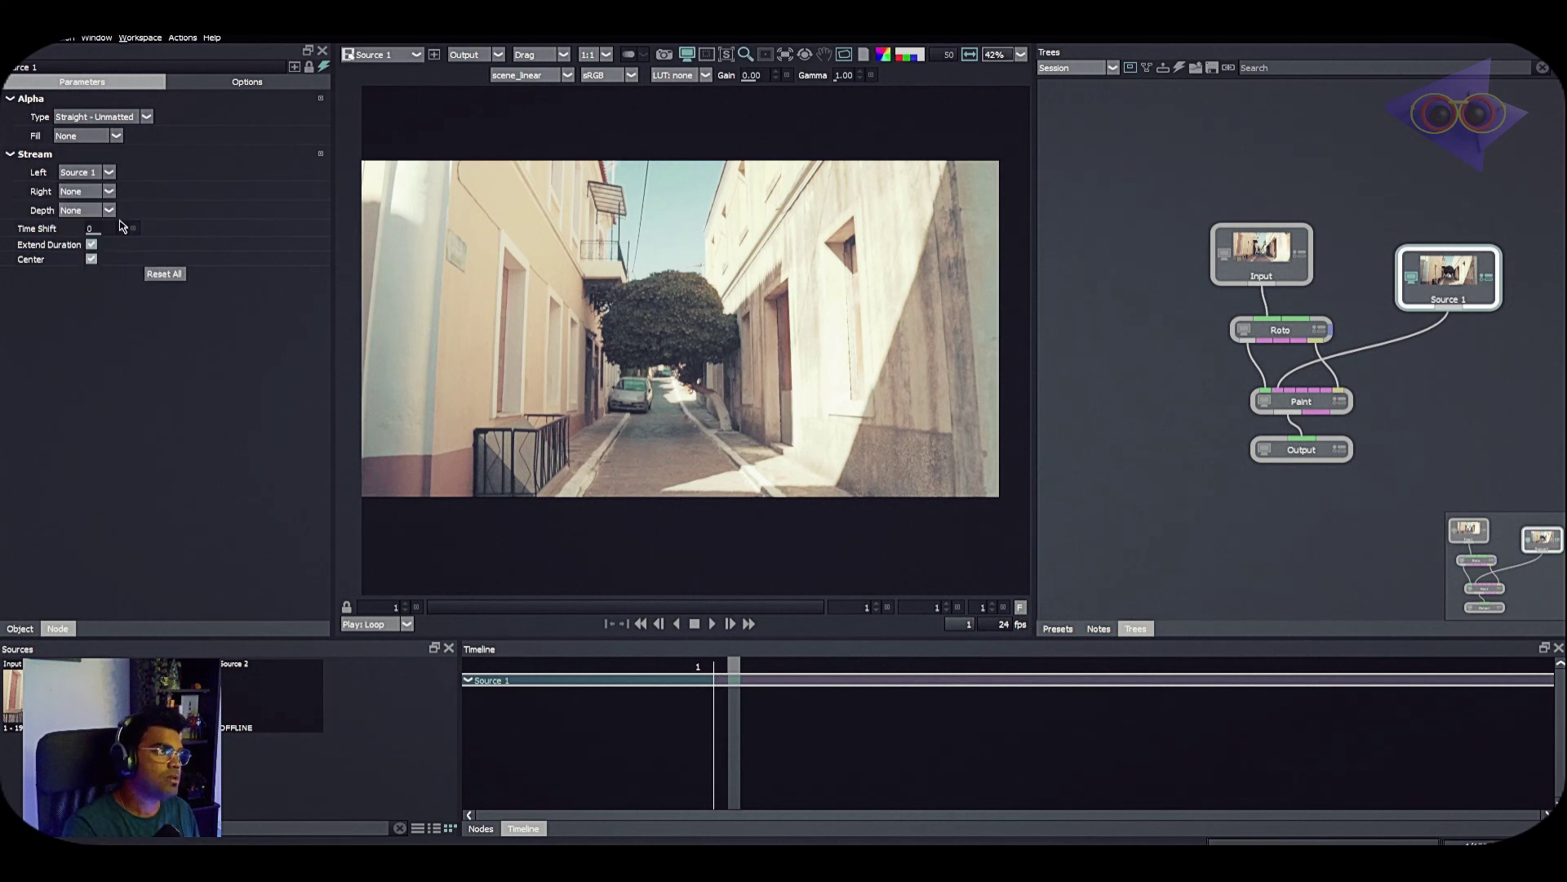
# Set up the Clone brush to sample Source 1, with size ~112 and softness 100.
pyautogui.click(1301, 400)
pyautogui.scroll(4, 729, 365)
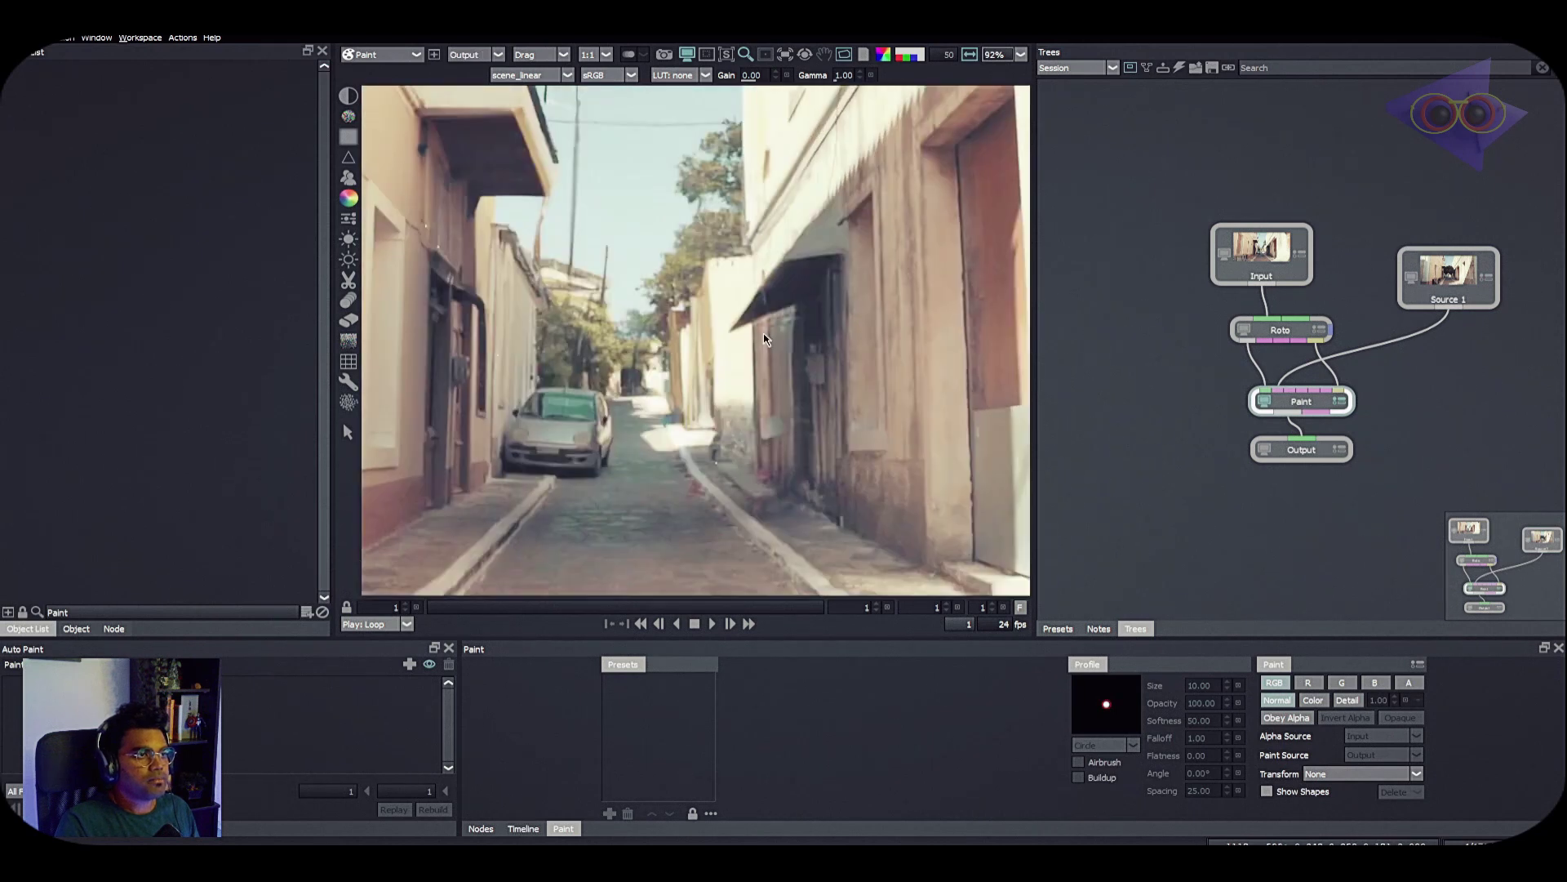
pyautogui.press('c')
pyautogui.click(841, 690)
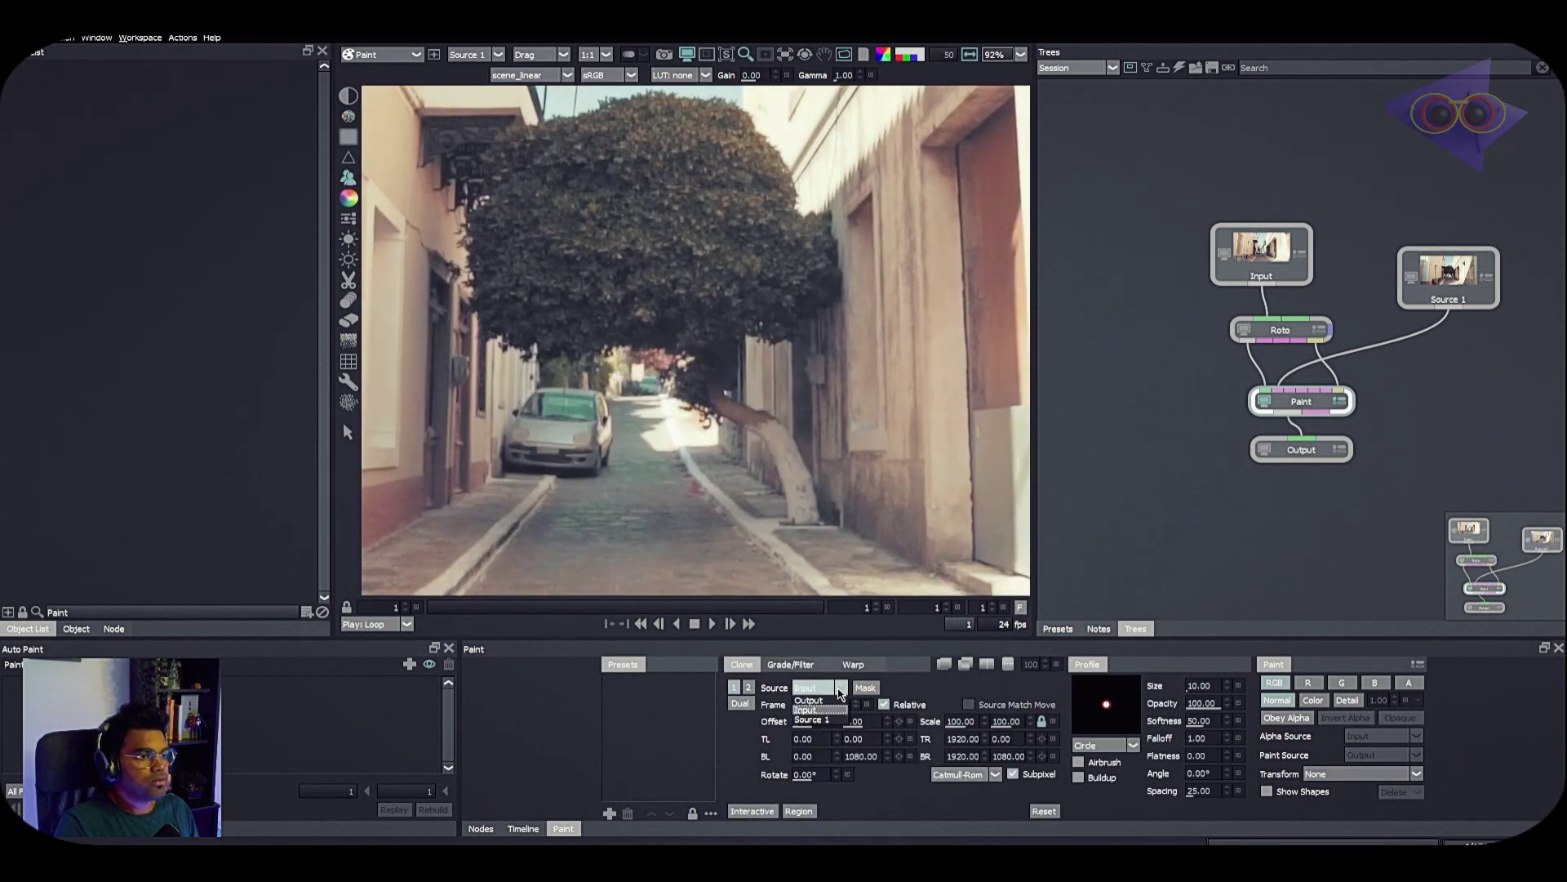
pyautogui.click(816, 720)
pyautogui.scroll(2, 622, 418)
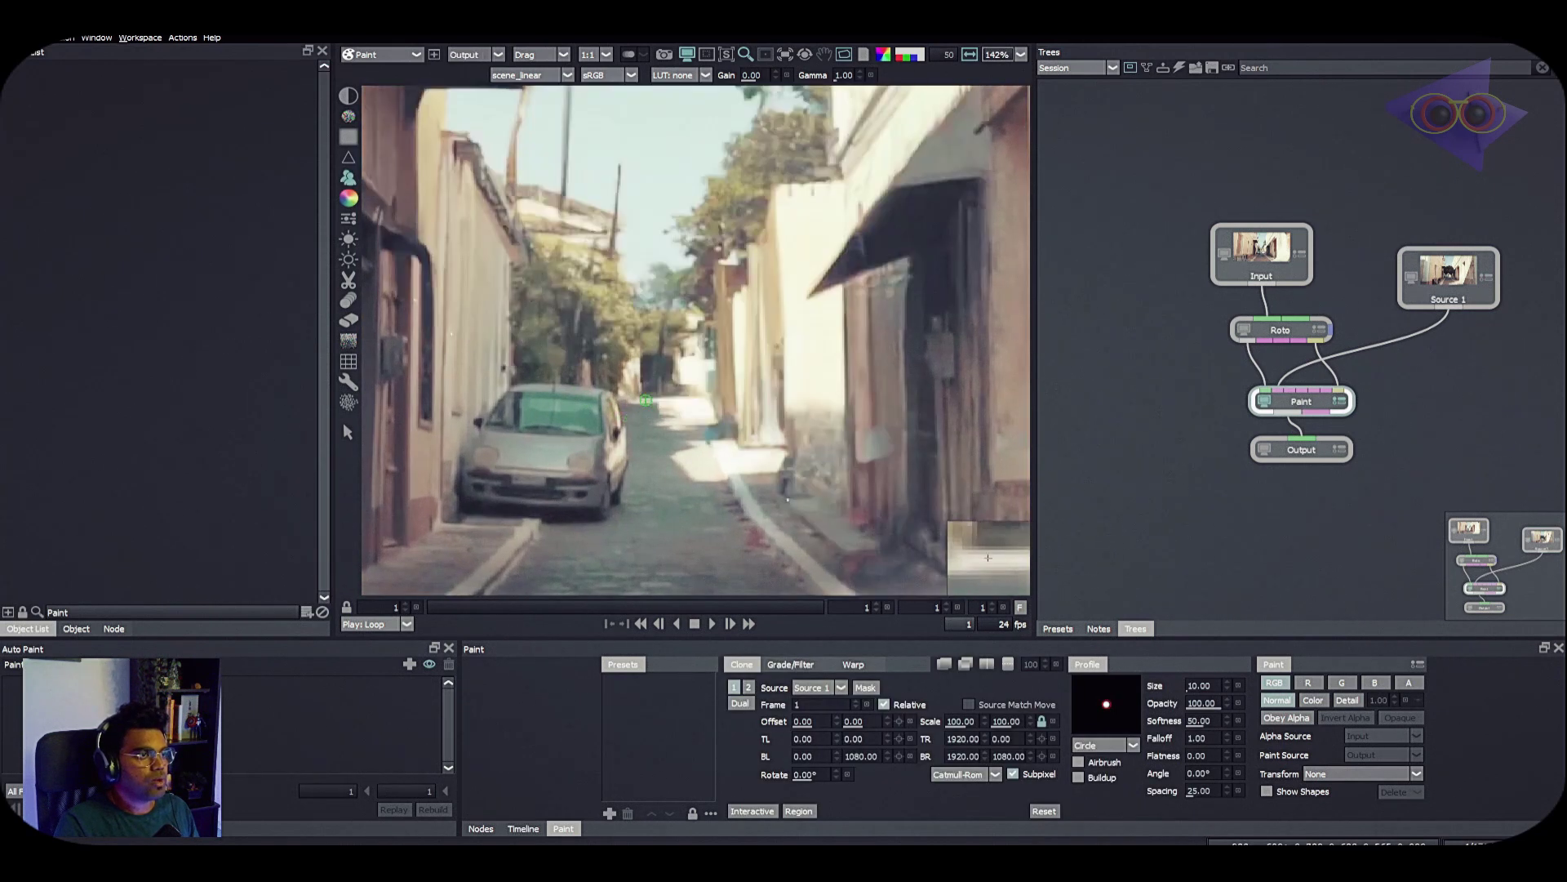
pyautogui.moveTo(643, 393)
pyautogui.keyDown('ctrl'); pyautogui.mouseDown()
pyautogui.moveTo(659, 455)
pyautogui.moveTo(642, 438)
pyautogui.mouseUp(); pyautogui.keyUp('ctrl')
pyautogui.scroll(3, 660, 455)
pyautogui.scroll(1, 660, 454)
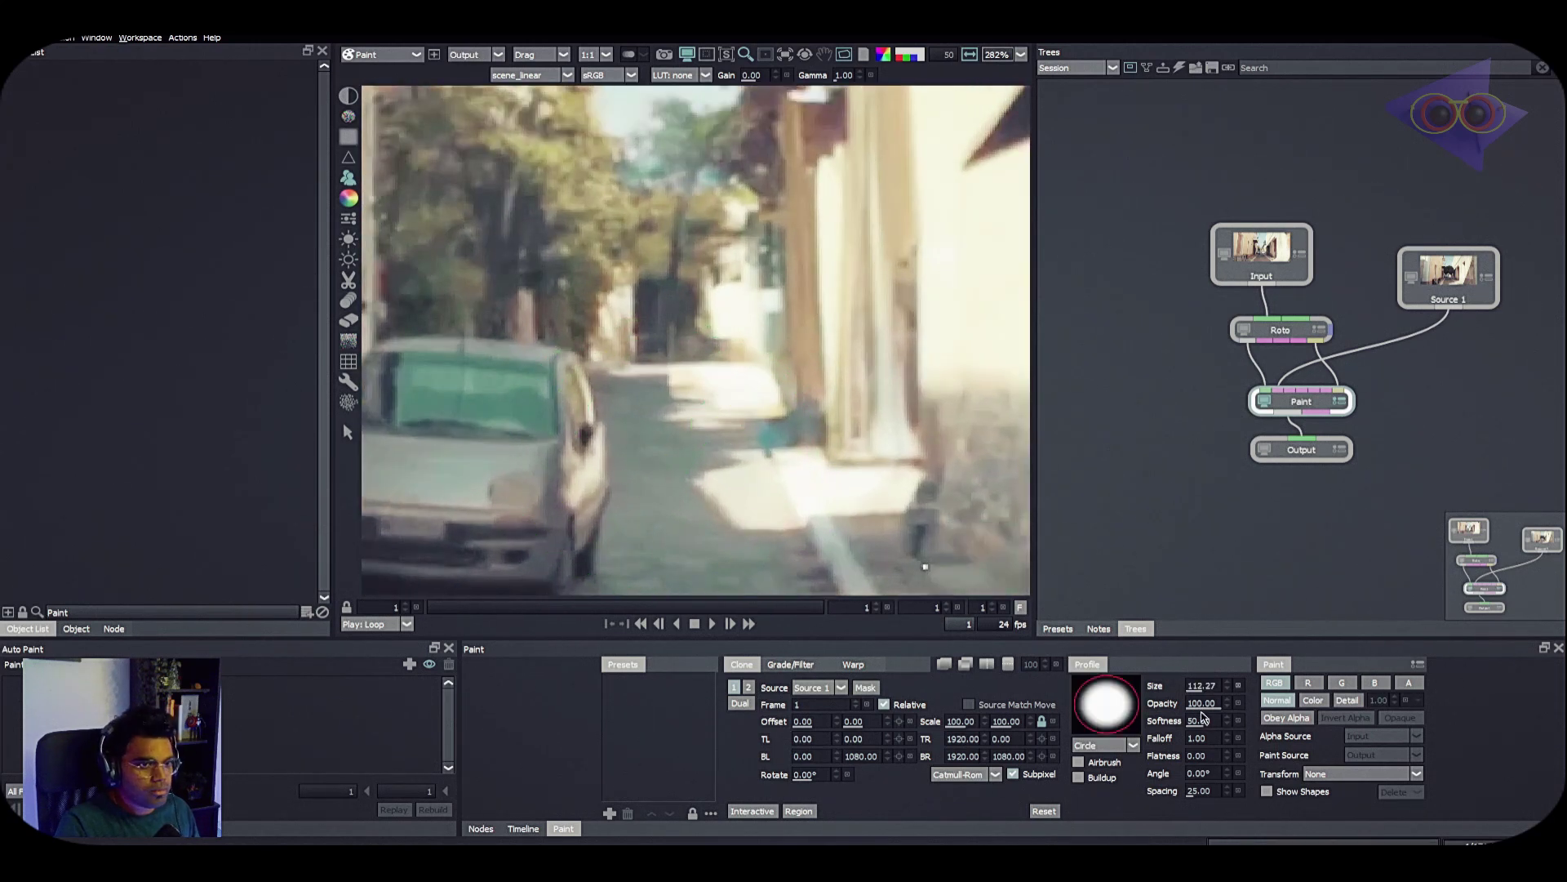
pyautogui.moveTo(1202, 717); pyautogui.dragTo(1249, 718)
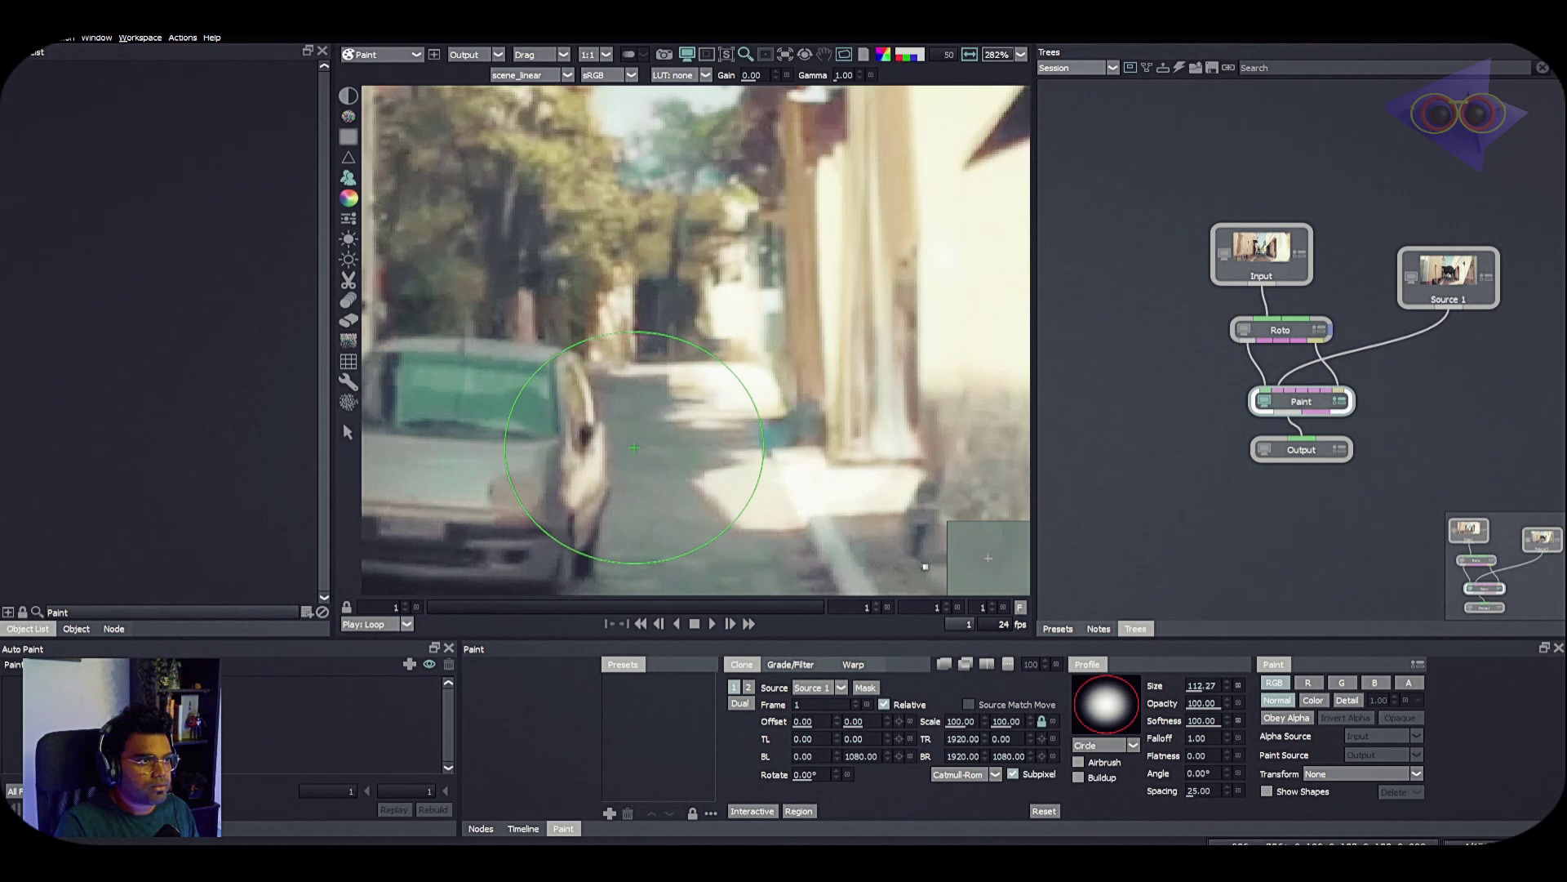
# Paint a clone stroke over the street beside the parked car.
pyautogui.click(634, 447)
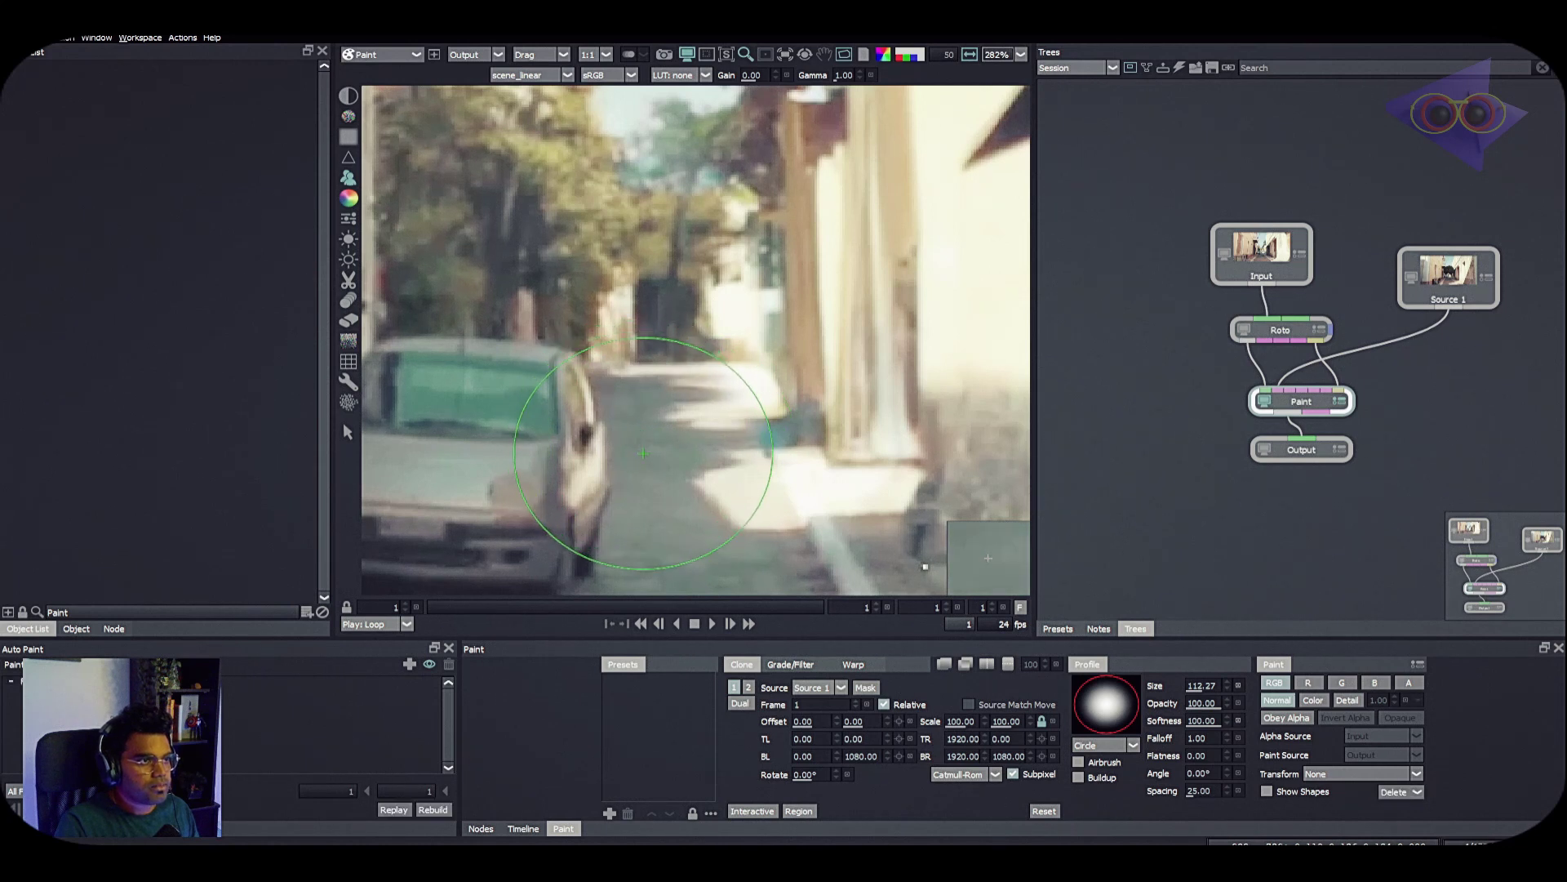
pyautogui.scroll(-1, 637, 376)
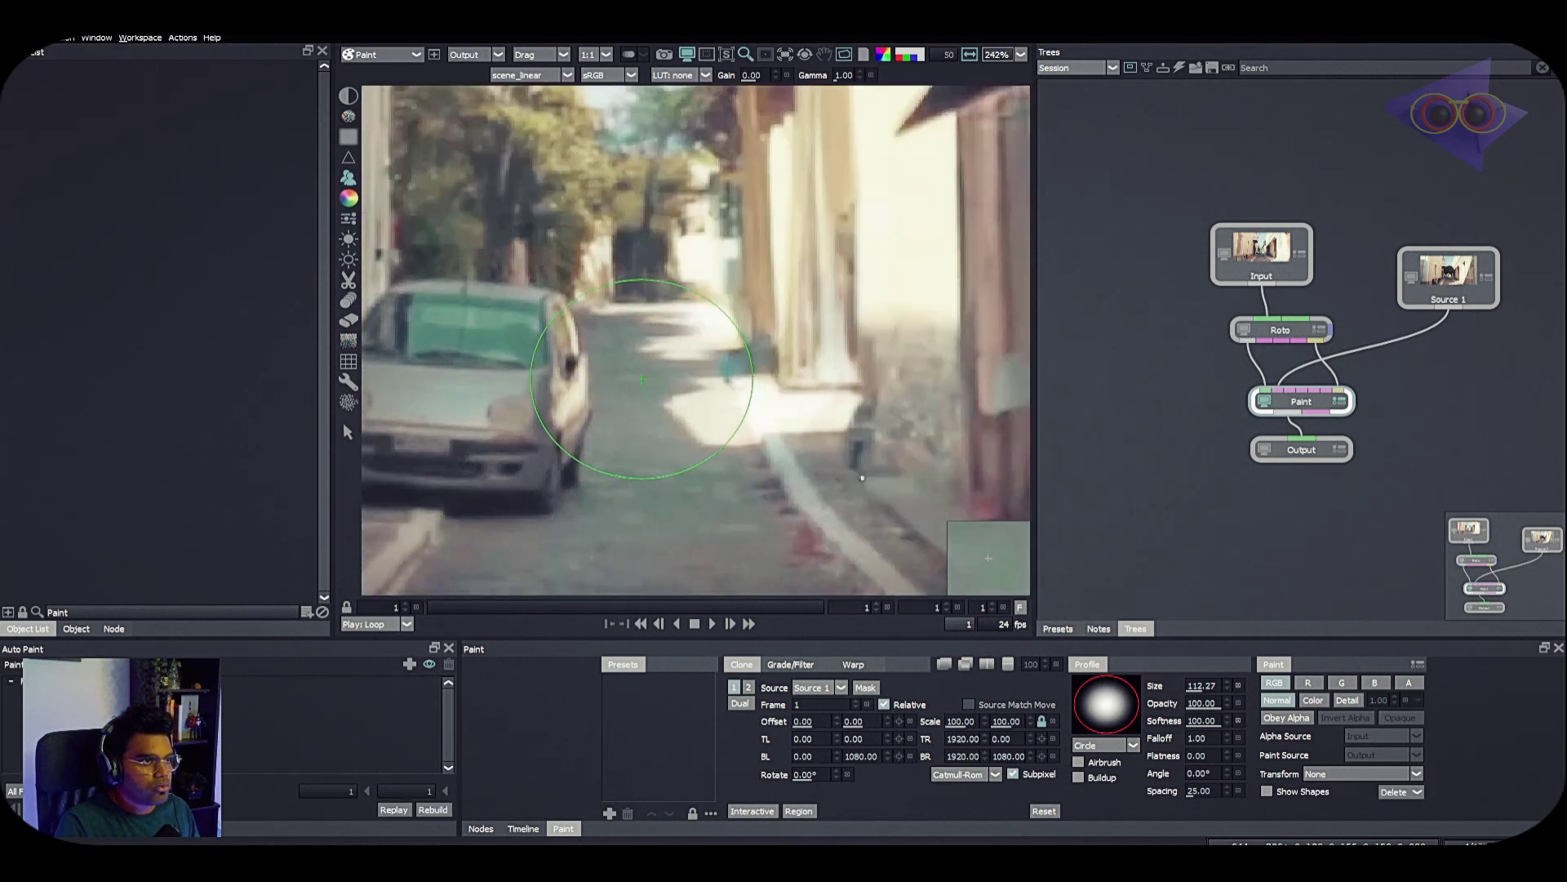
pyautogui.scroll(-1, 657, 392)
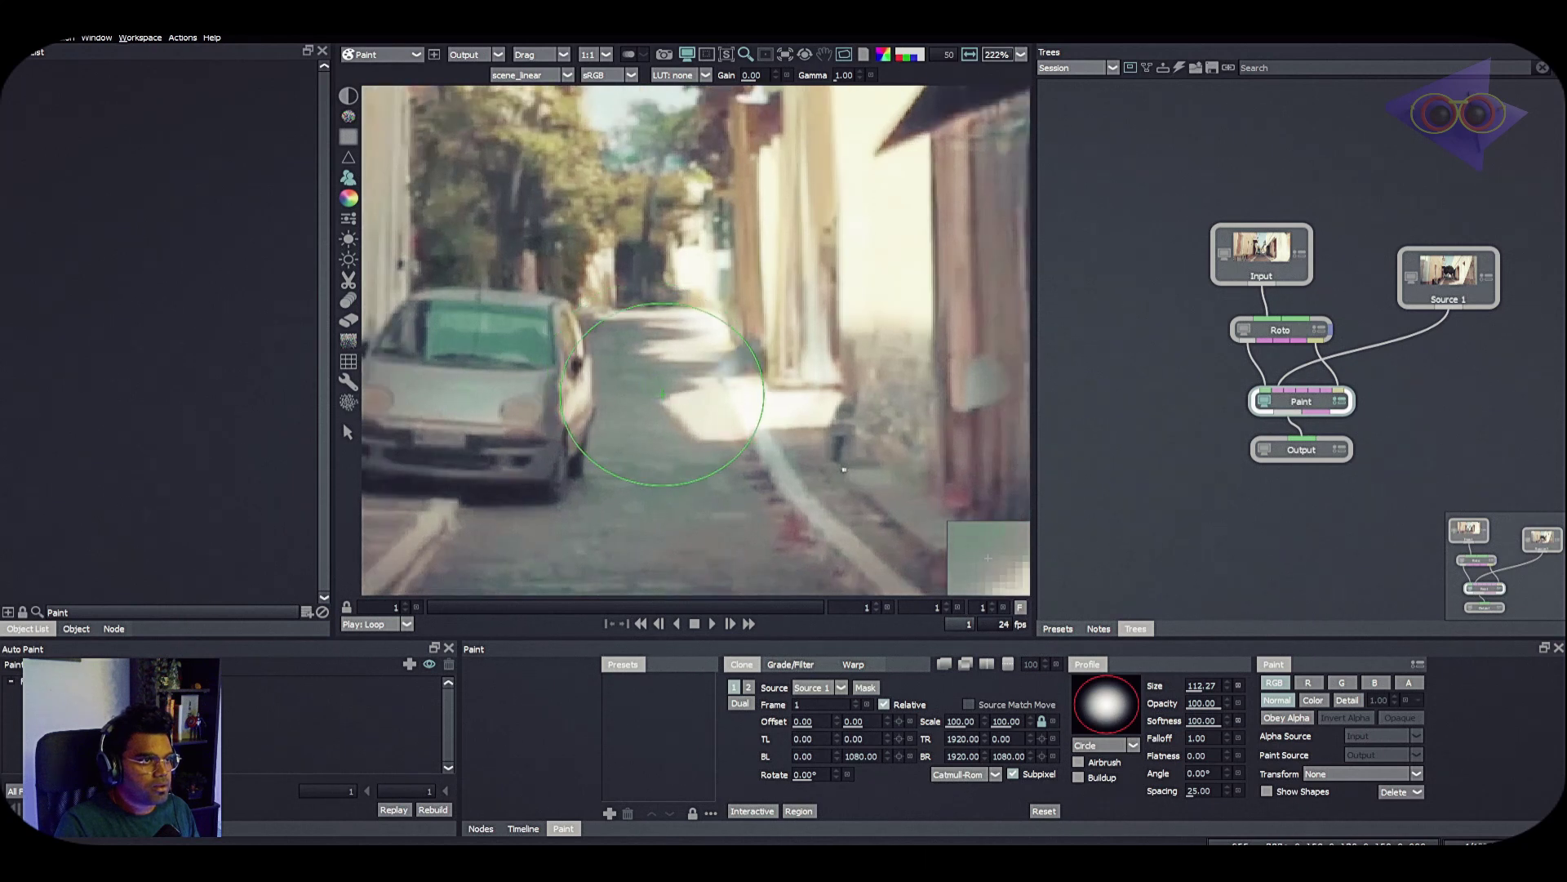
pyautogui.scroll(-1, 684, 401)
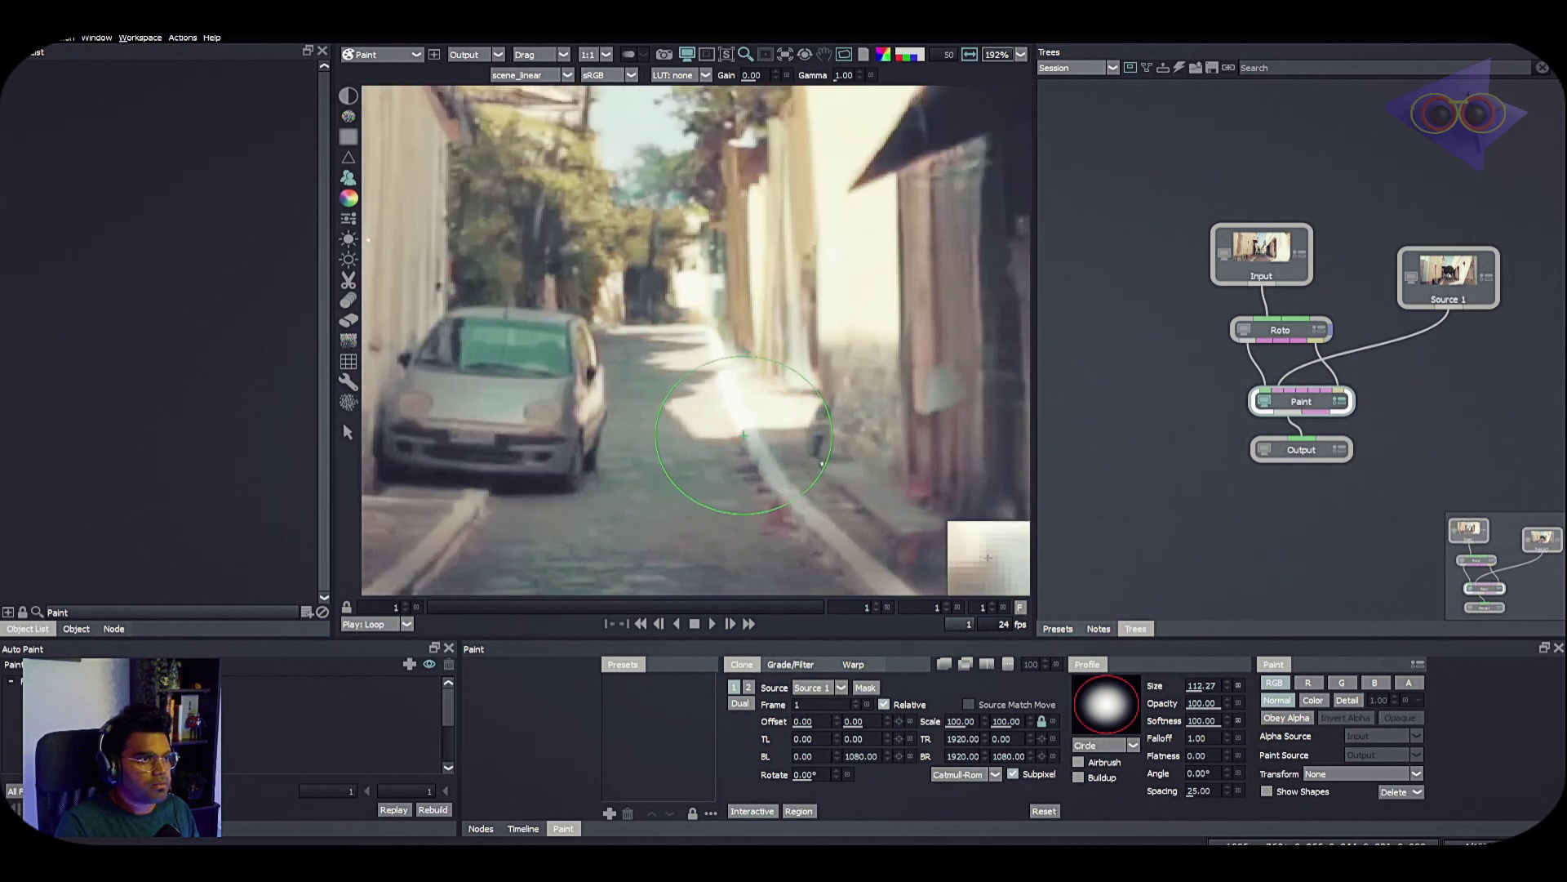
pyautogui.scroll(-1, 759, 449)
# Compare the painted output against Source 1, checking toward the doorway on the right wall.
pyautogui.press('Tab')
pyautogui.press('Tab')
pyautogui.press('Tab')
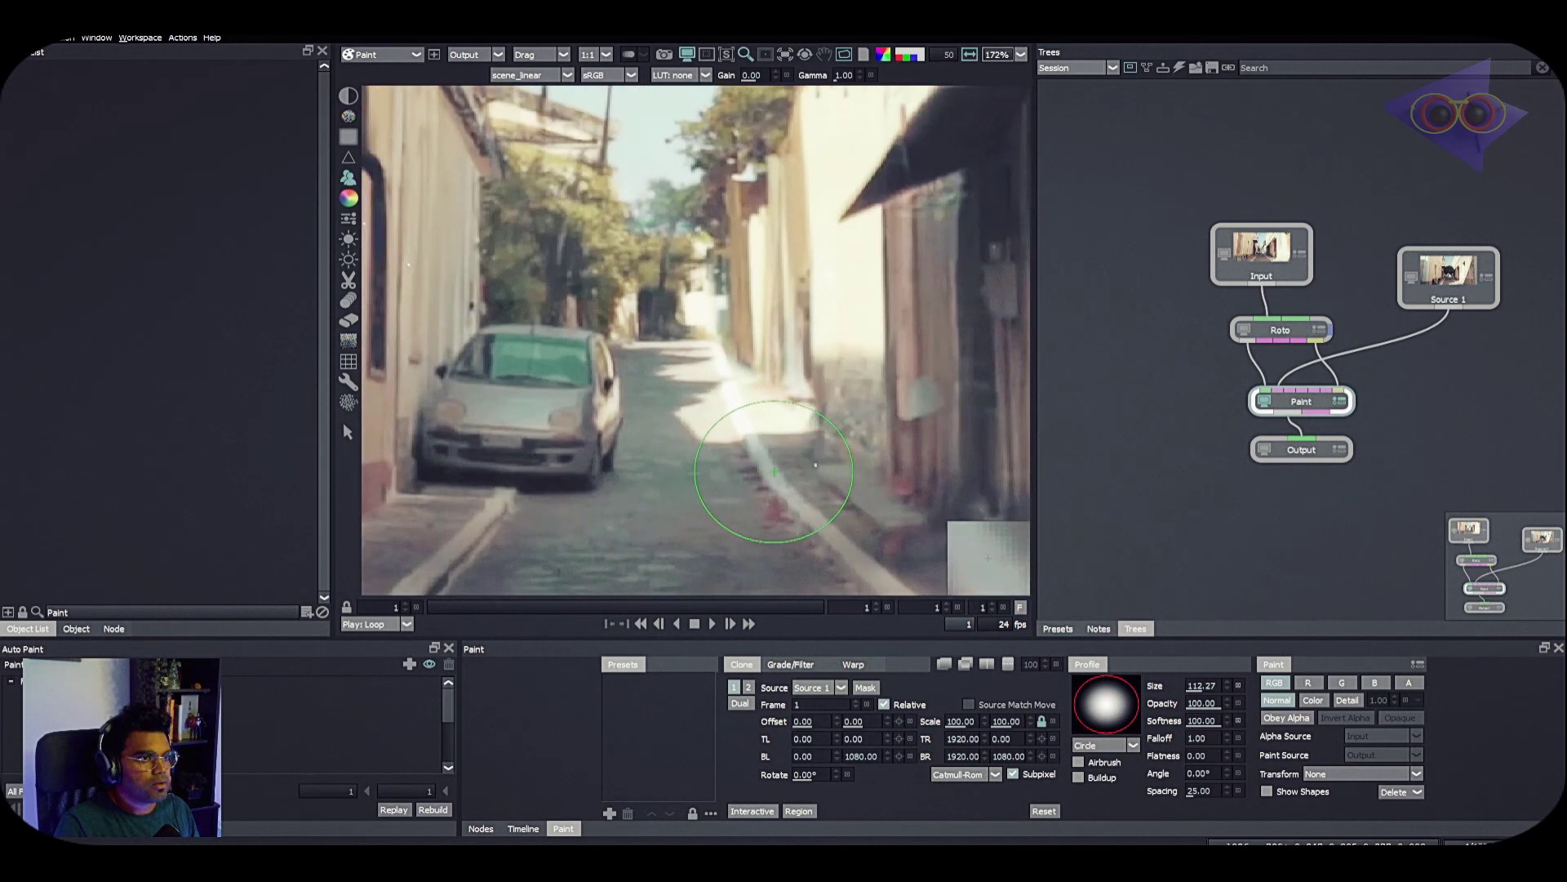
pyautogui.press('Tab')
pyautogui.moveTo(774, 471); pyautogui.dragTo(862, 374, button='middle')
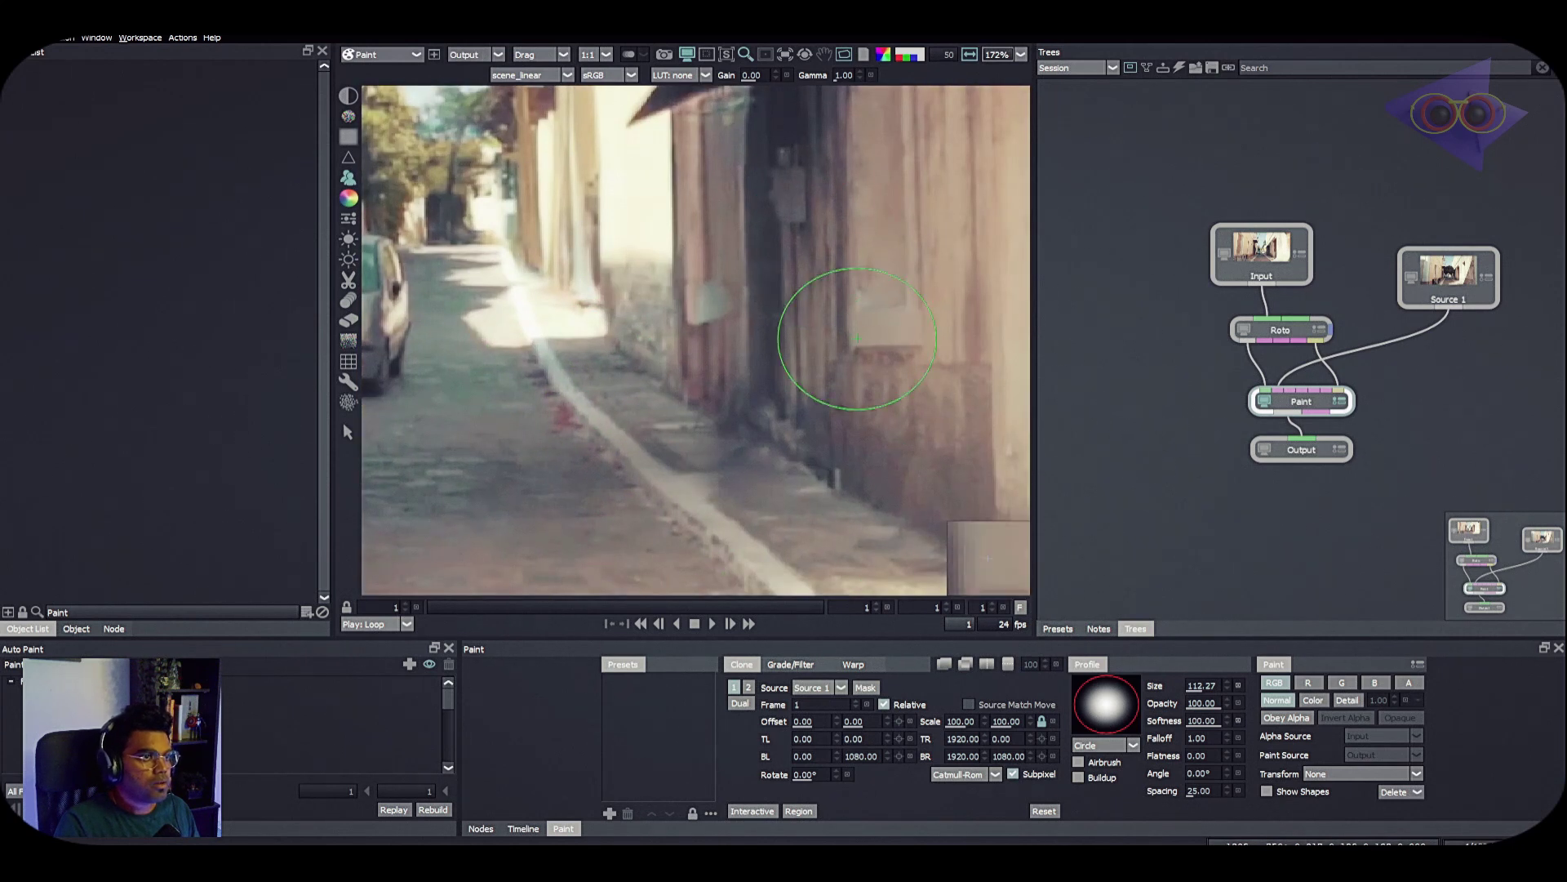
pyautogui.press('Tab')
pyautogui.press('Tab')
pyautogui.scroll(-3, 798, 360)
pyautogui.press('Tab')
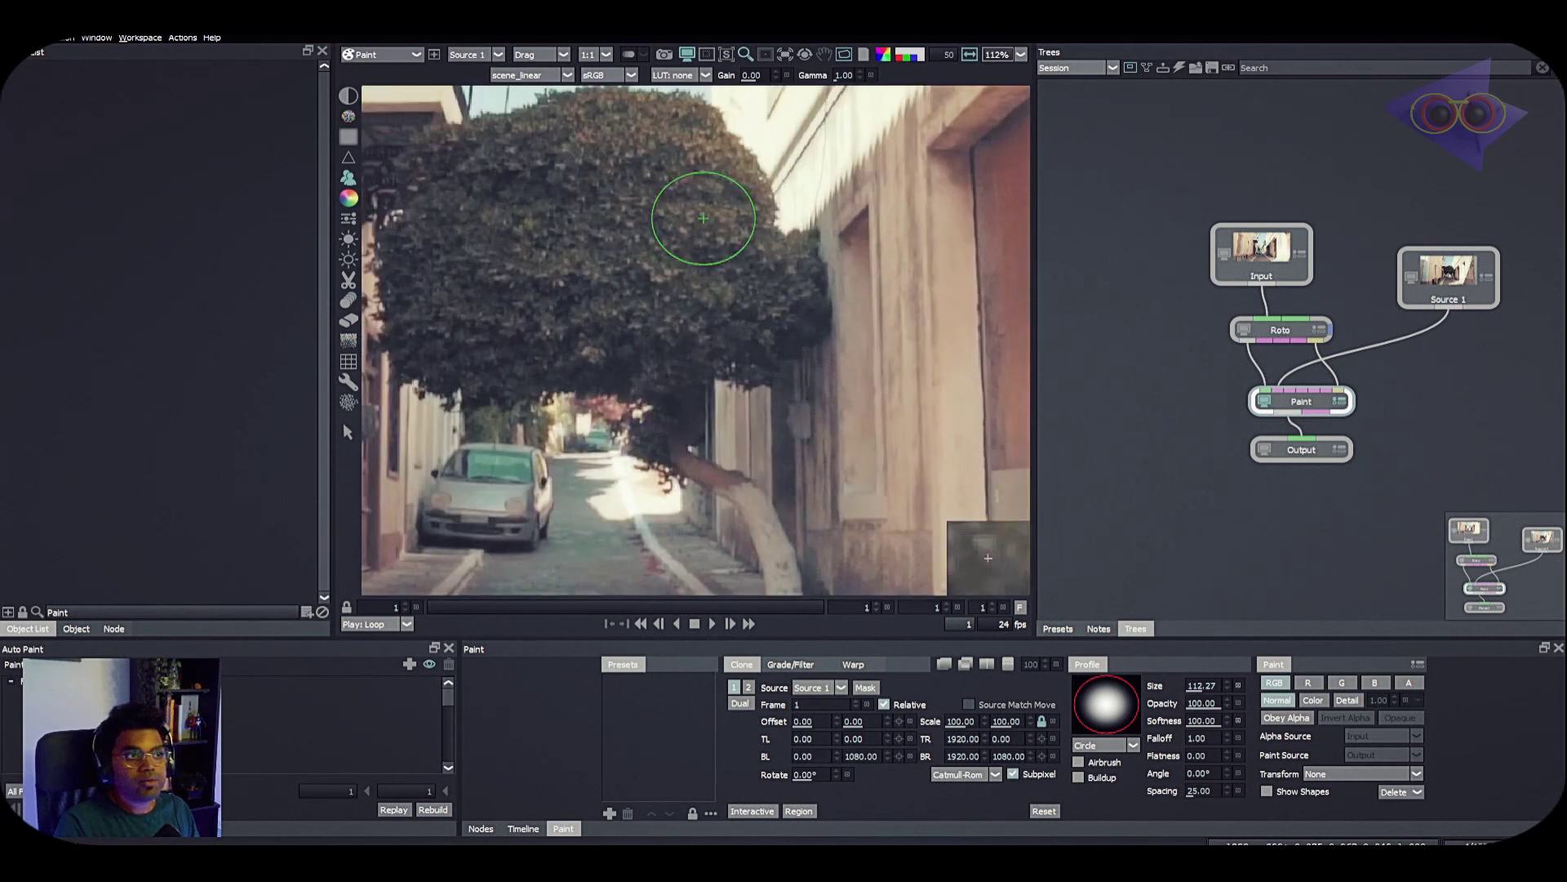
pyautogui.press('Tab')
pyautogui.scroll(-3, 717, 272)
pyautogui.press('Tab')
pyautogui.press('Tab')
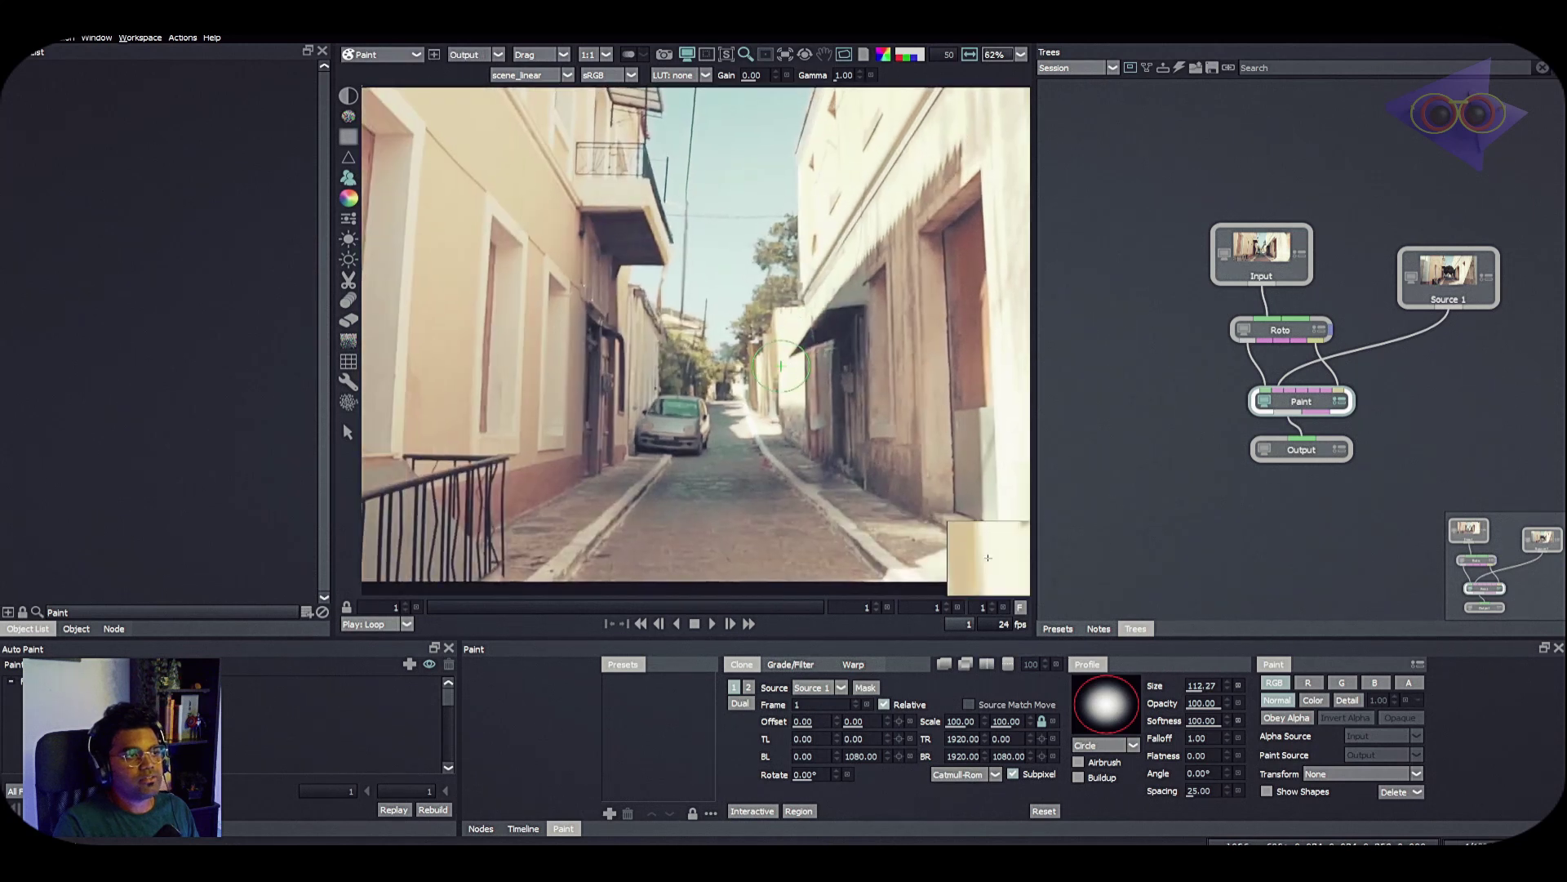
pyautogui.press('Tab')
pyautogui.scroll(4, 527, 228)
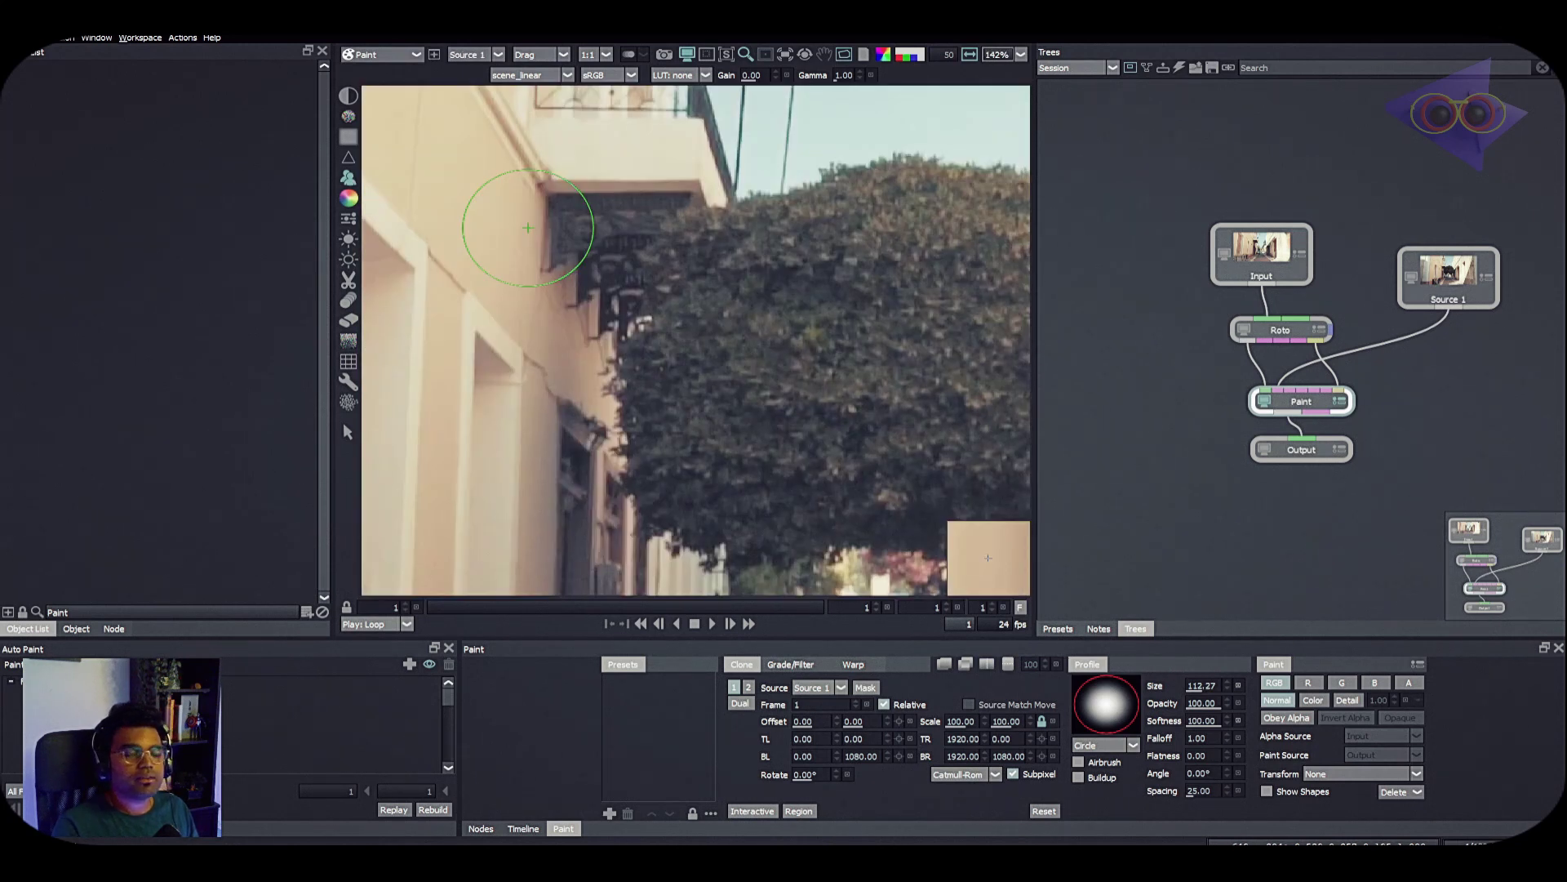
pyautogui.press('Tab')
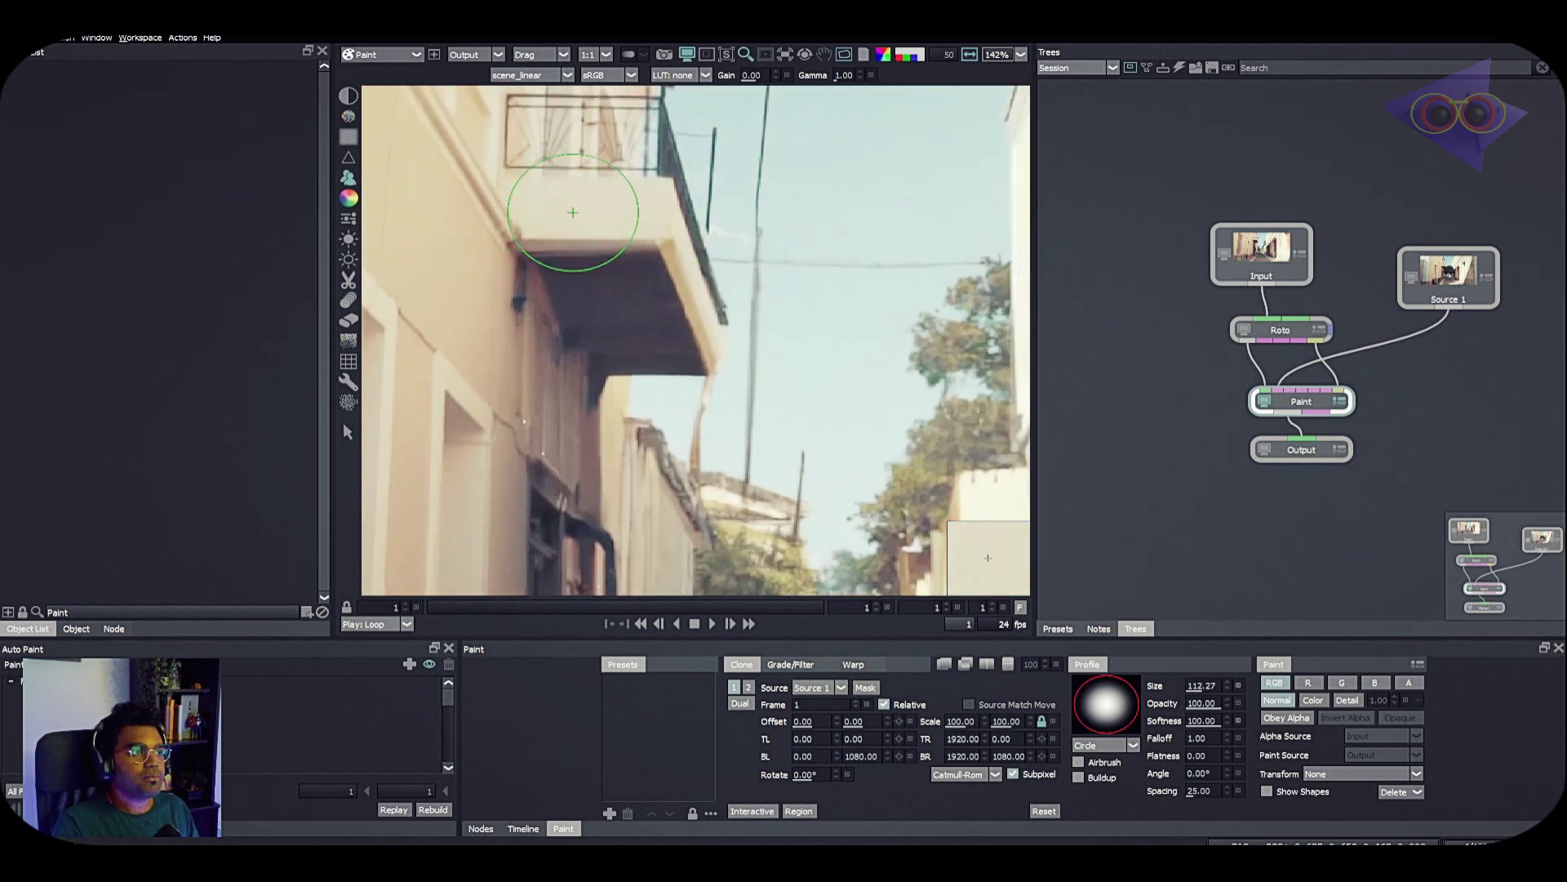
pyautogui.press('Tab')
pyautogui.press('Tab')
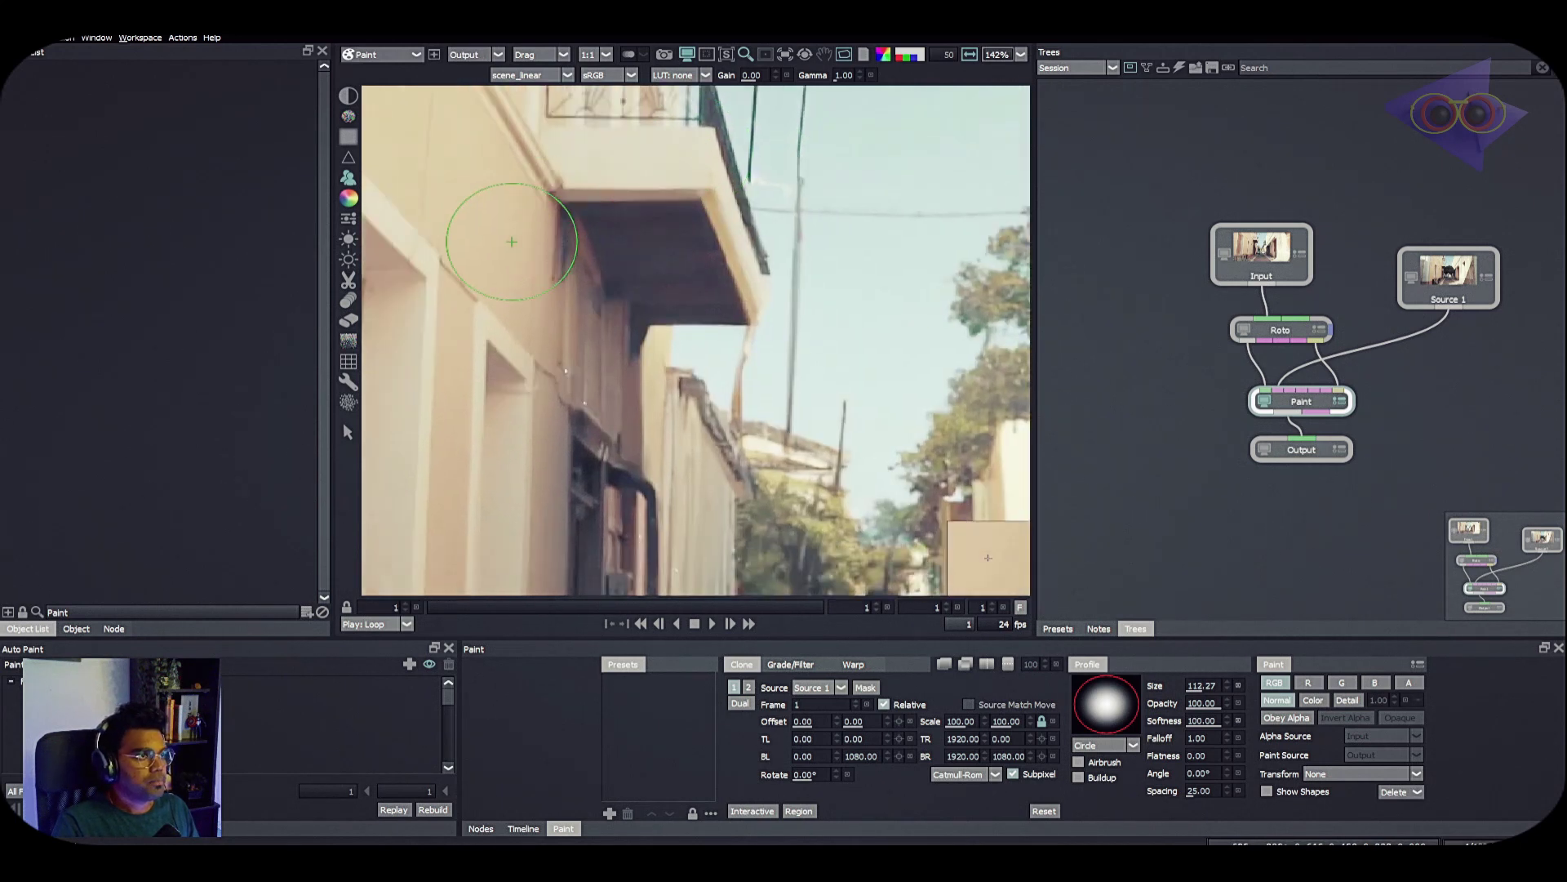
# Try the Drag brush and inspect the overhead wires, flipping between output and Source 1.
pyautogui.scroll(-3, 515, 227)
pyautogui.scroll(4, 507, 280)
pyautogui.press('d')
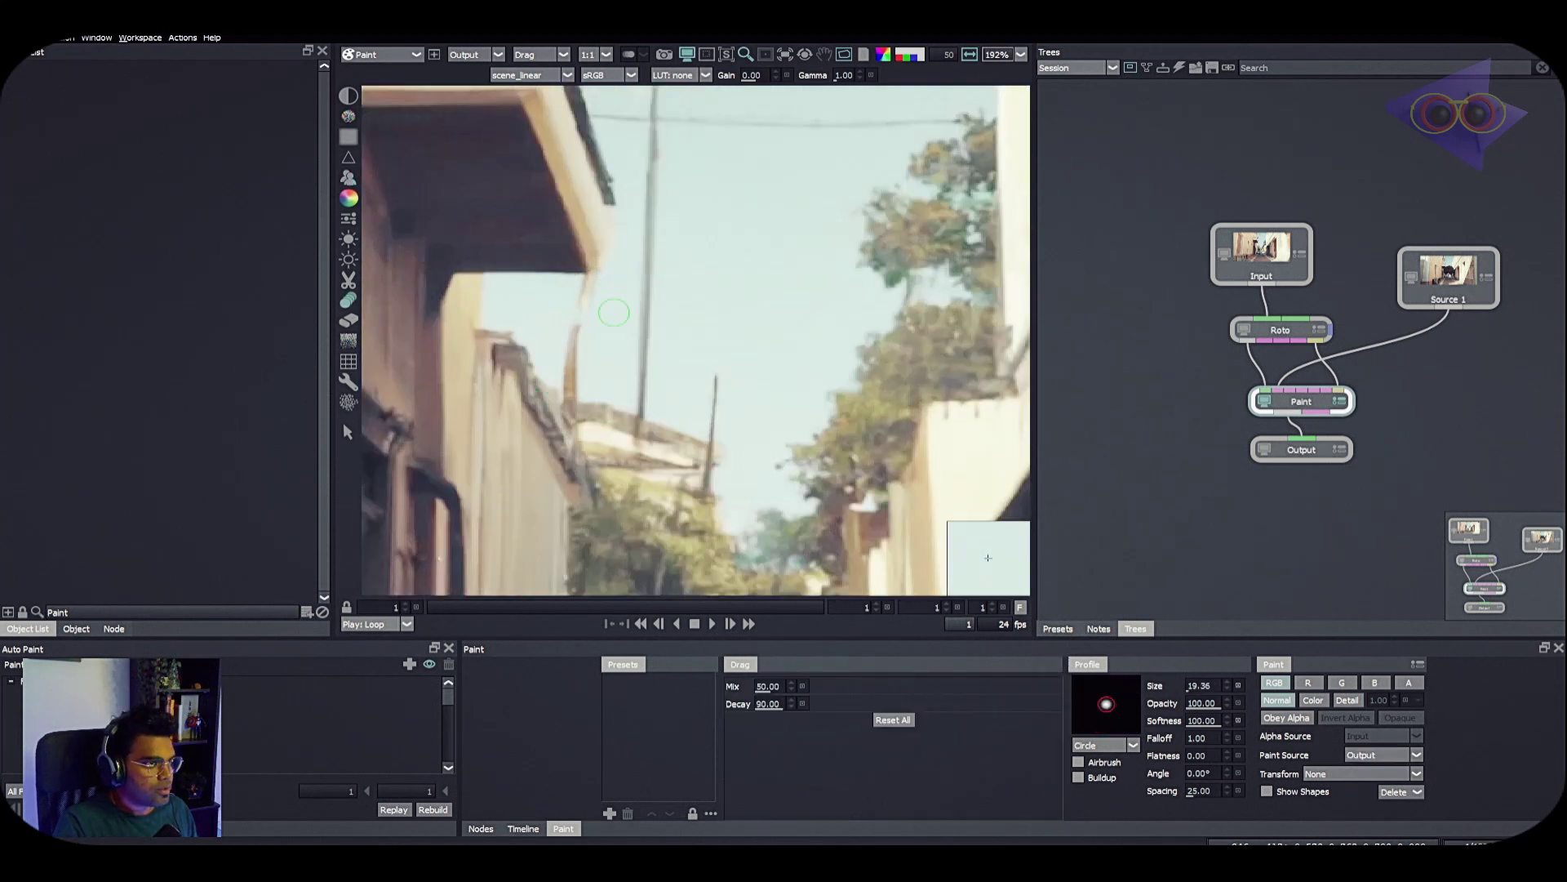
pyautogui.press('Tab')
pyautogui.scroll(-1, 599, 333)
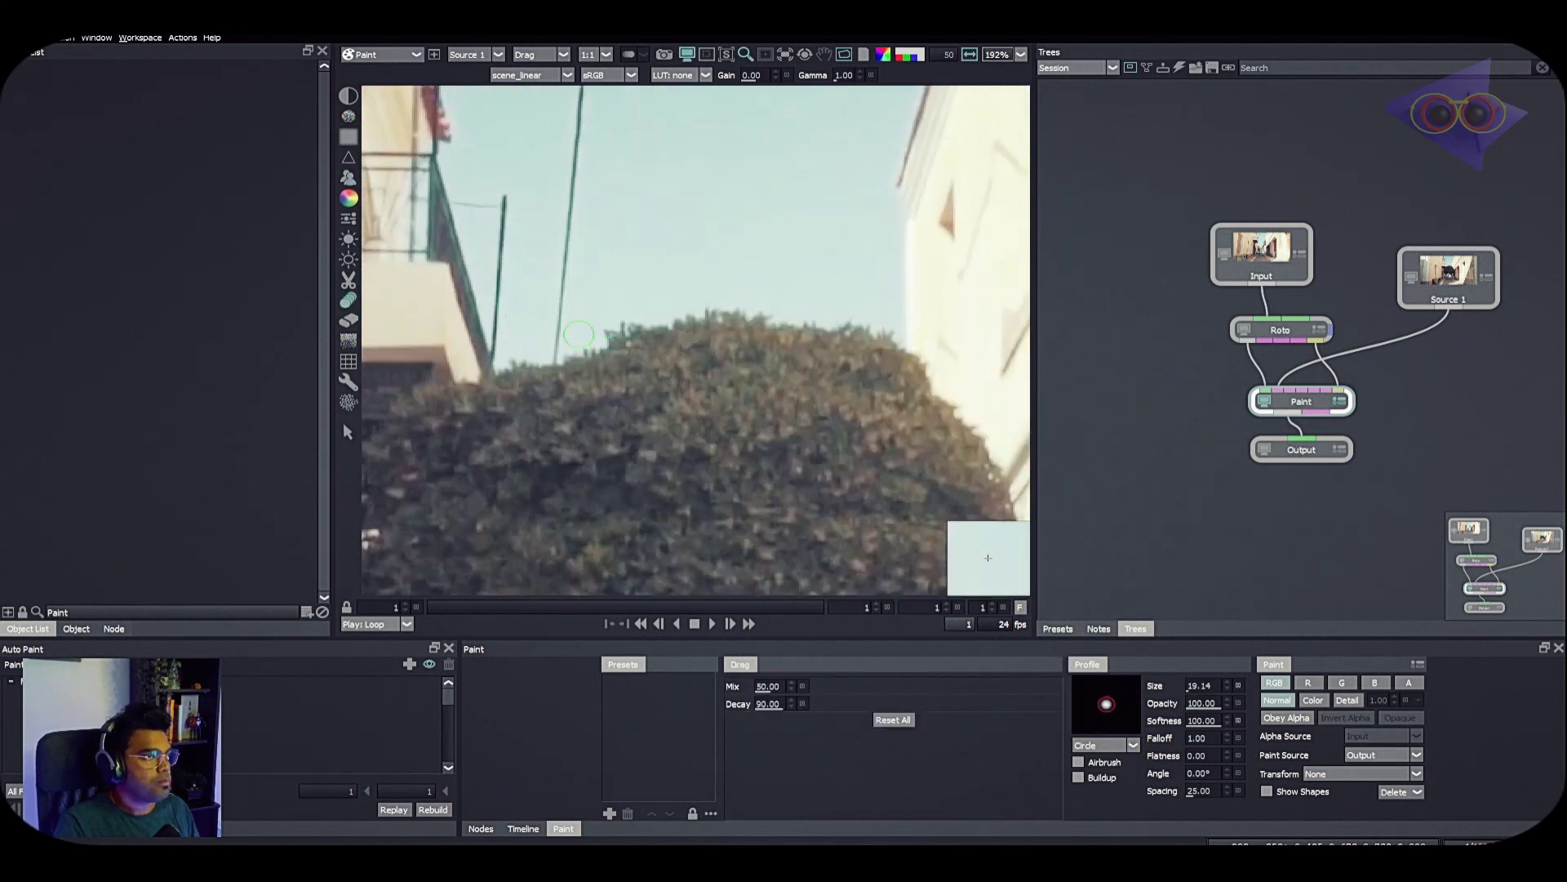
pyautogui.press('Tab')
pyautogui.press('Tab')
pyautogui.scroll(-1, 694, 342)
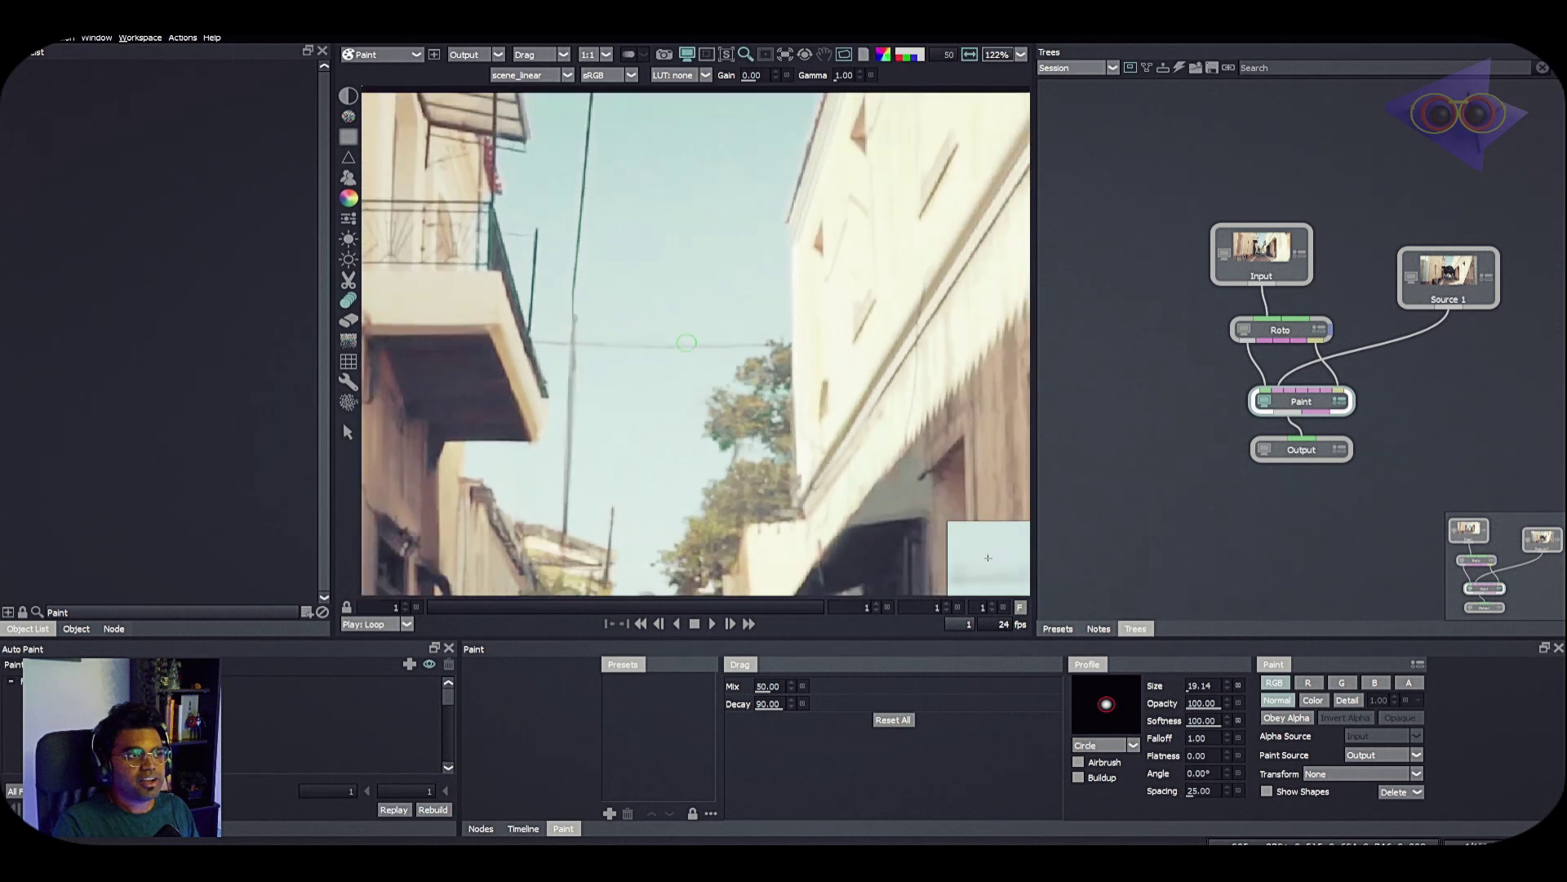
pyautogui.scroll(1, 483, 248)
pyautogui.press('Tab')
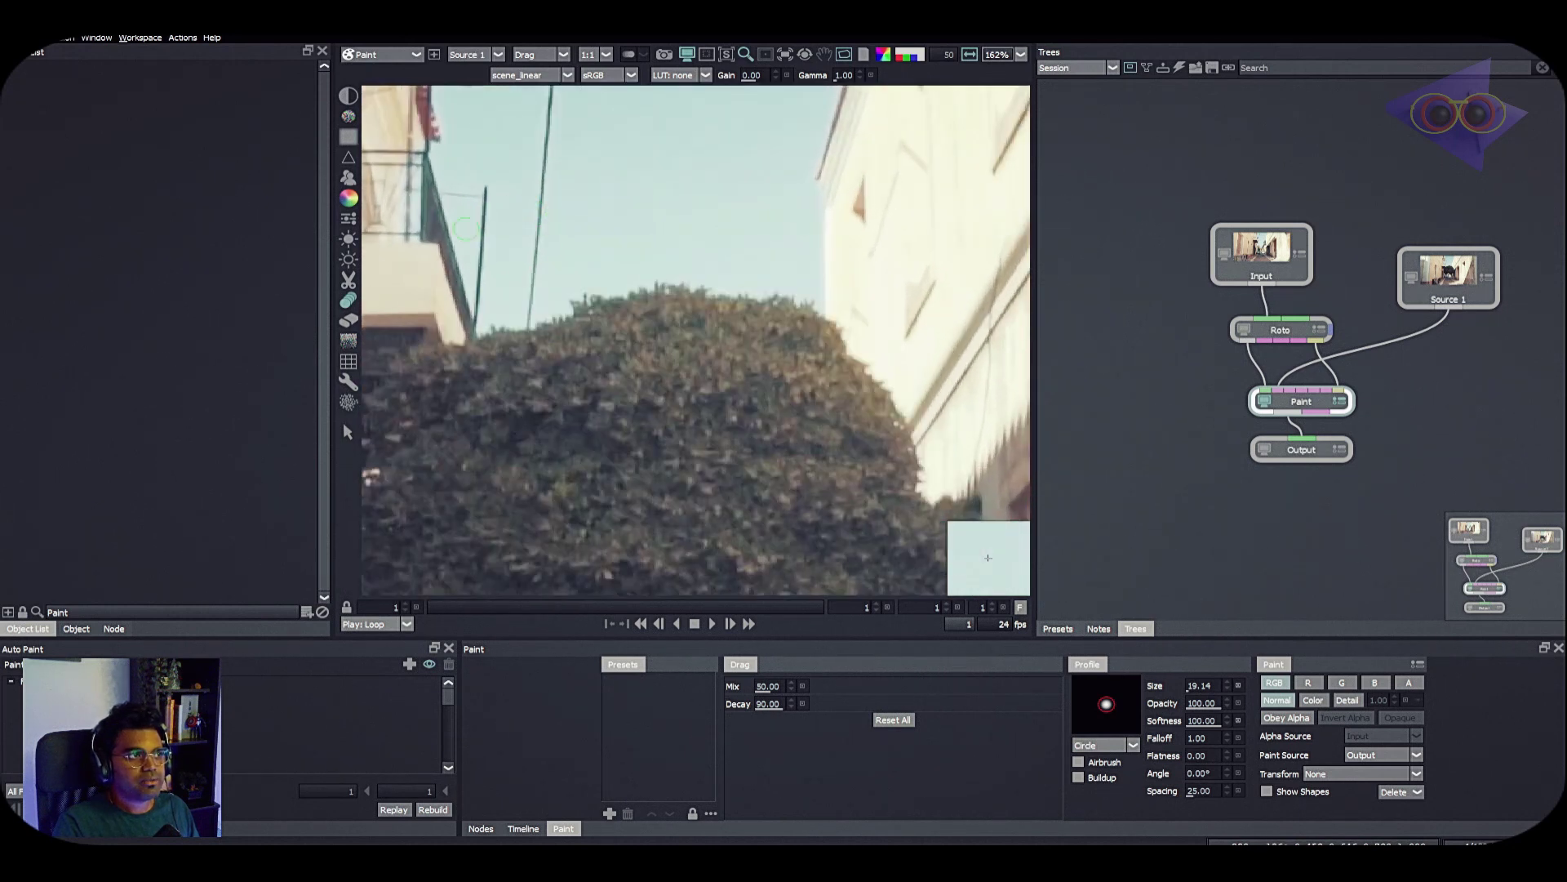
pyautogui.press('Tab')
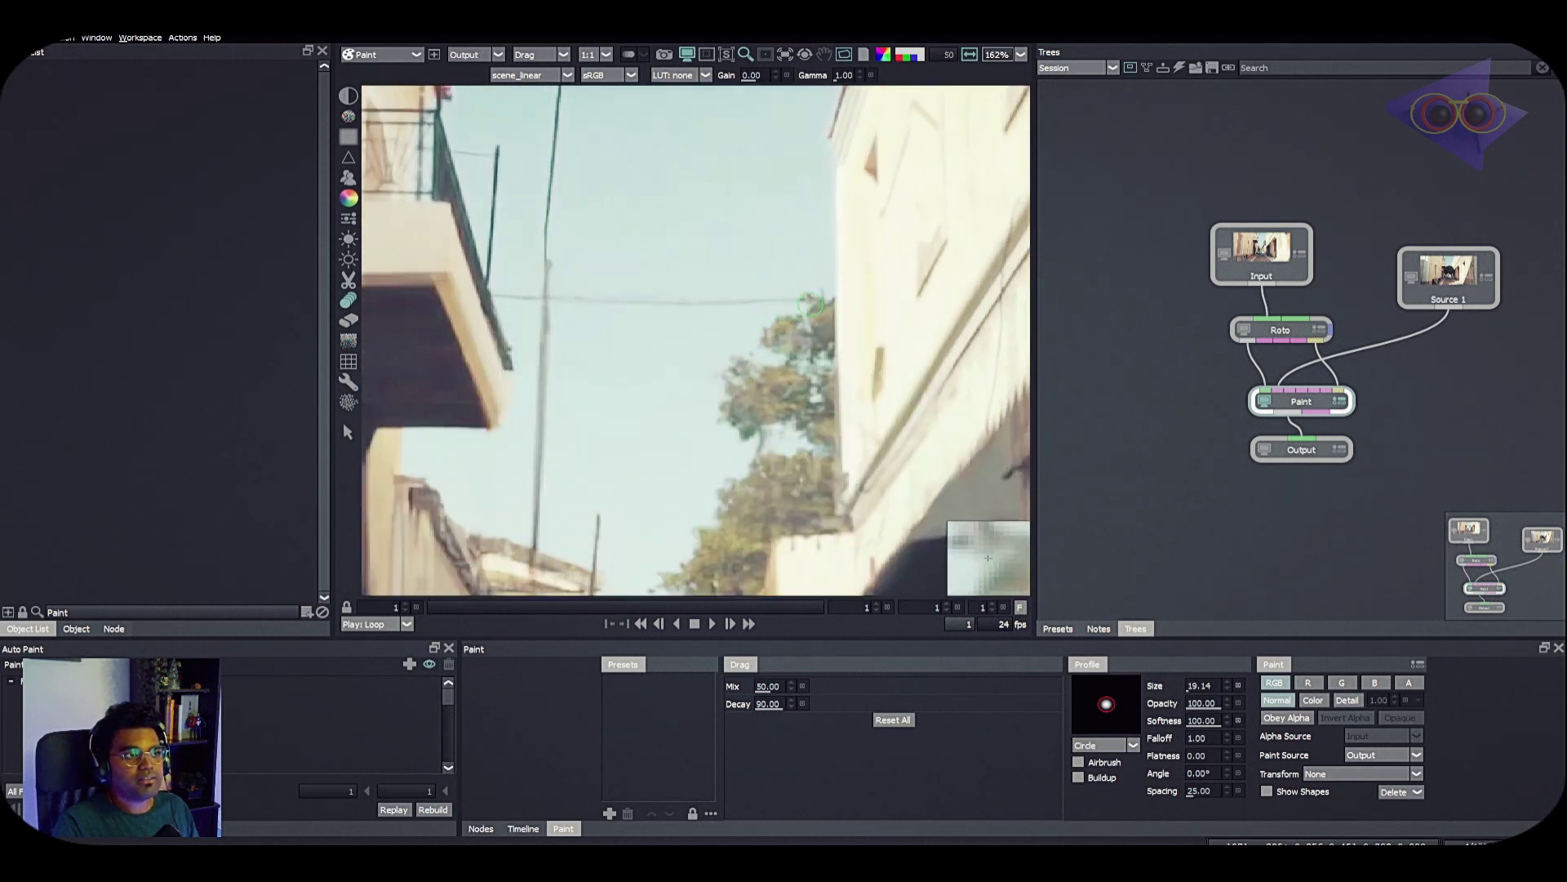
pyautogui.press('Tab')
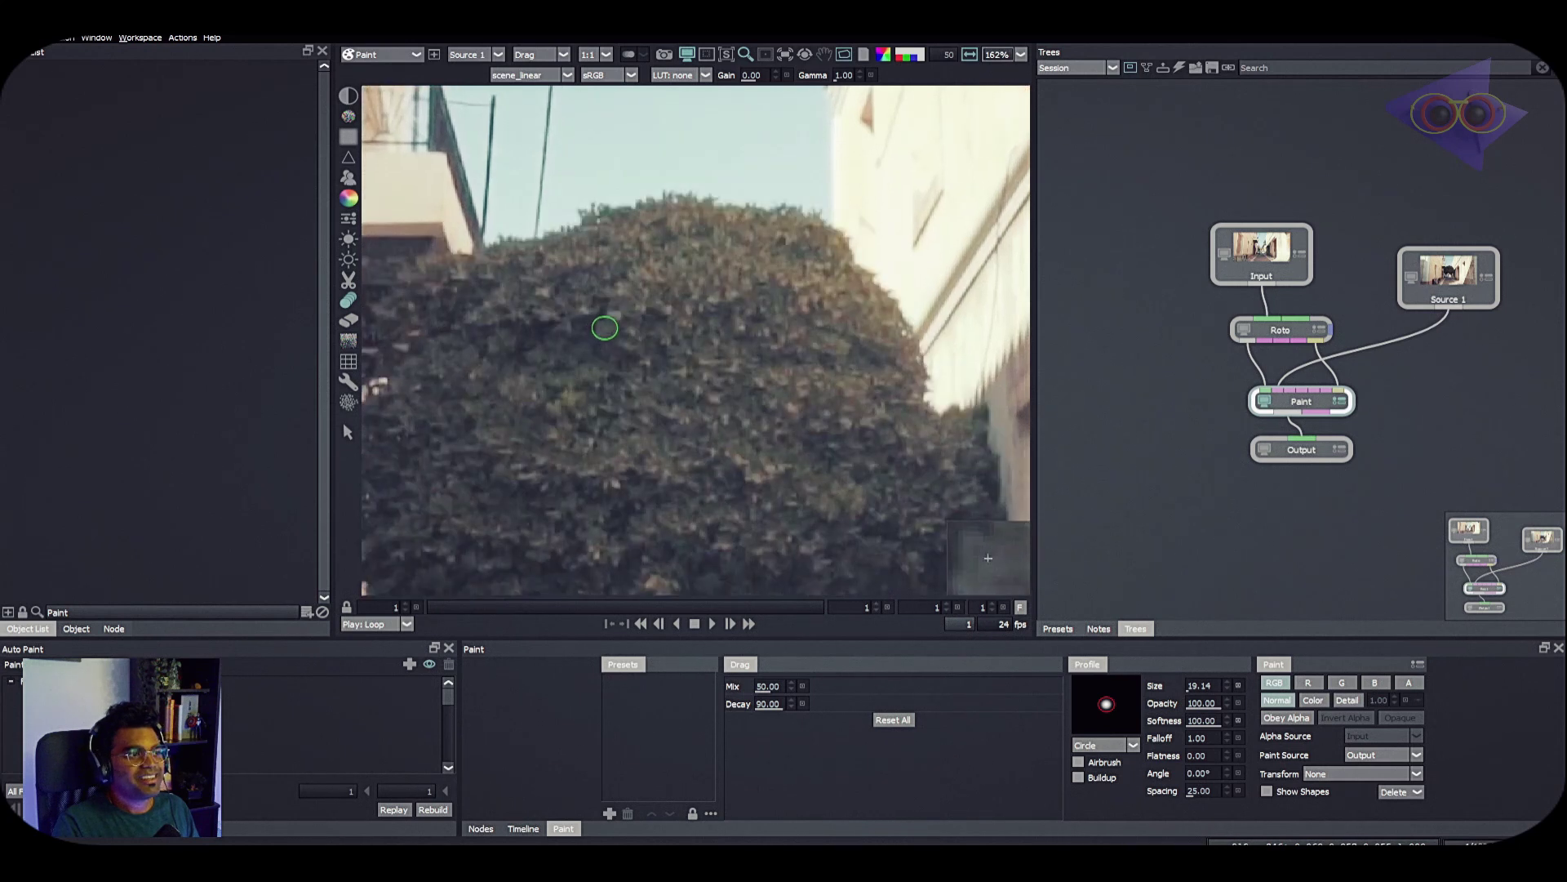
# Go back to the Clone brush sampling Source 1 and shrink it to size 45.61.
pyautogui.press('Tab')
pyautogui.press('Tab')
pyautogui.press('c')
pyautogui.press('Tab')
pyautogui.press('d')
pyautogui.scroll(2, 559, 265)
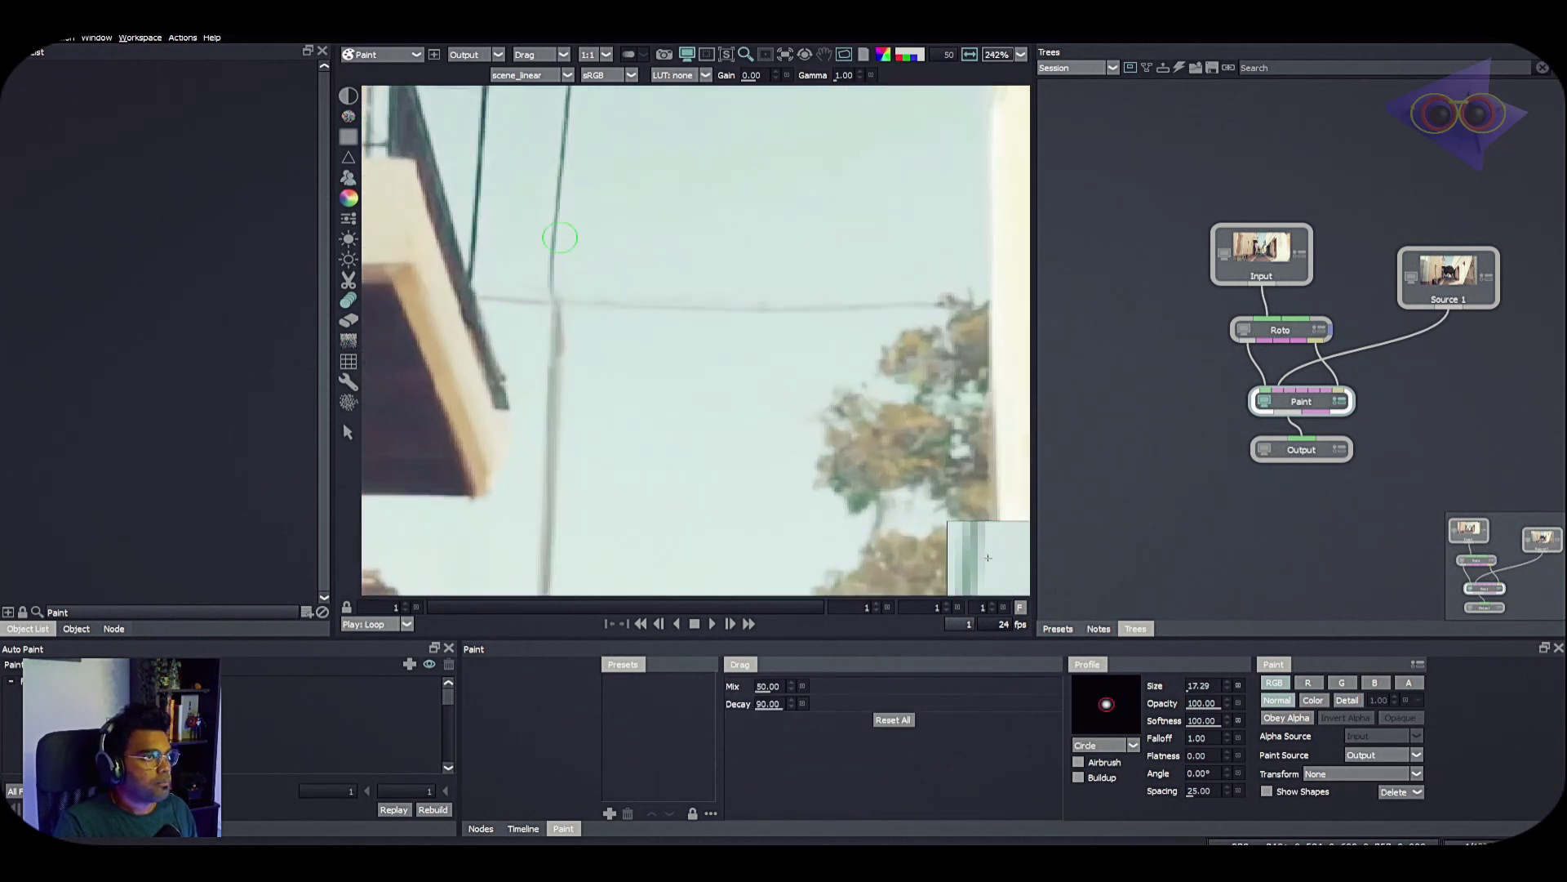
pyautogui.press('Tab')
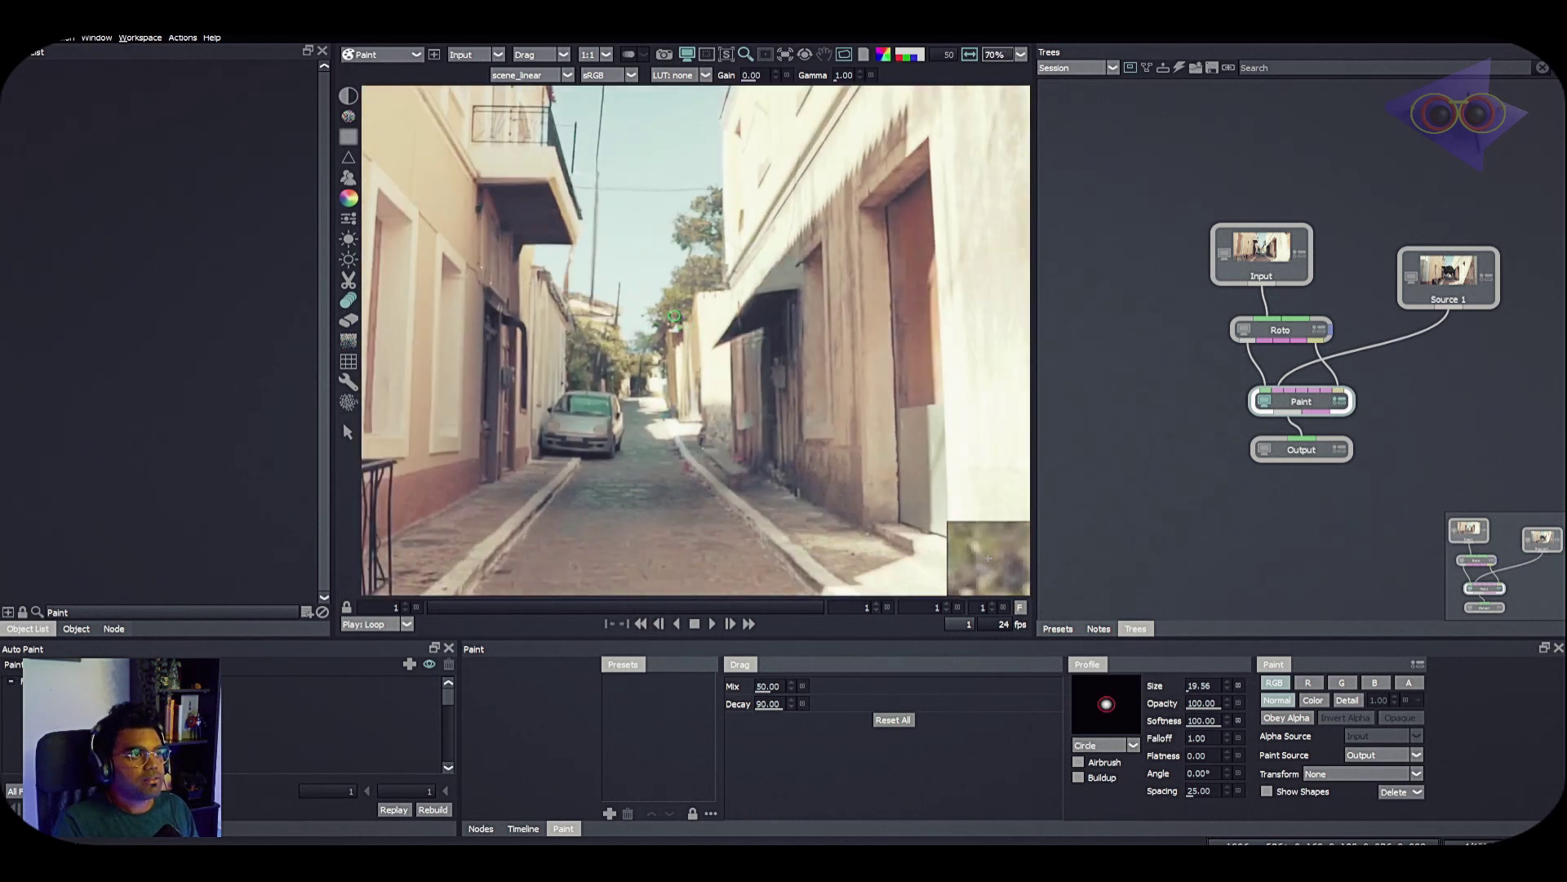
pyautogui.press('c')
pyautogui.press('Tab')
pyautogui.press('Tab')
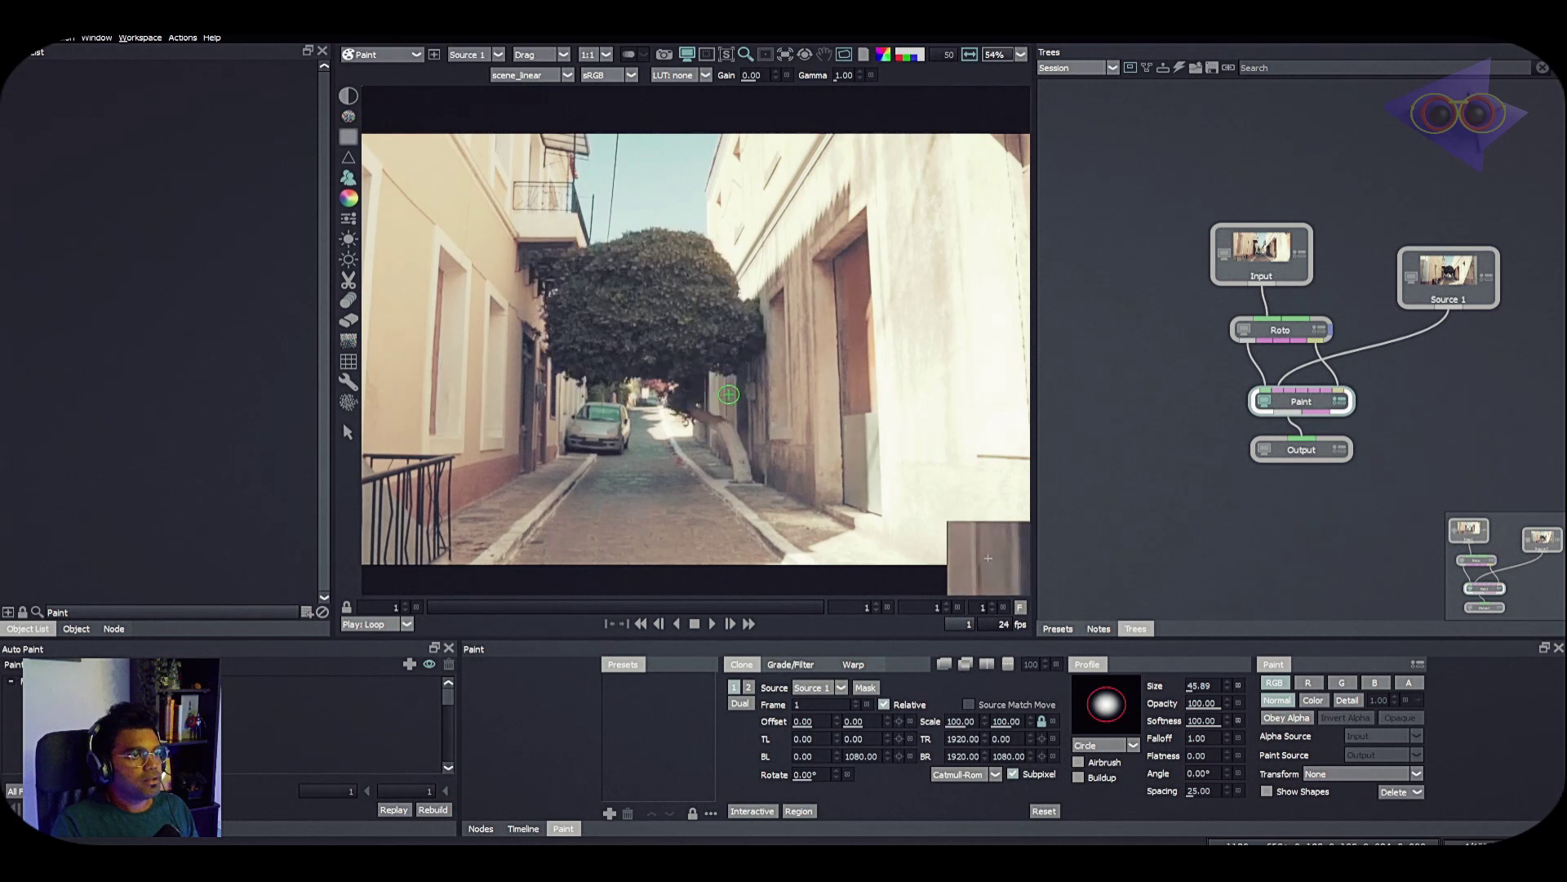
pyautogui.scroll(3, 702, 408)
pyautogui.scroll(-3, 785, 191)
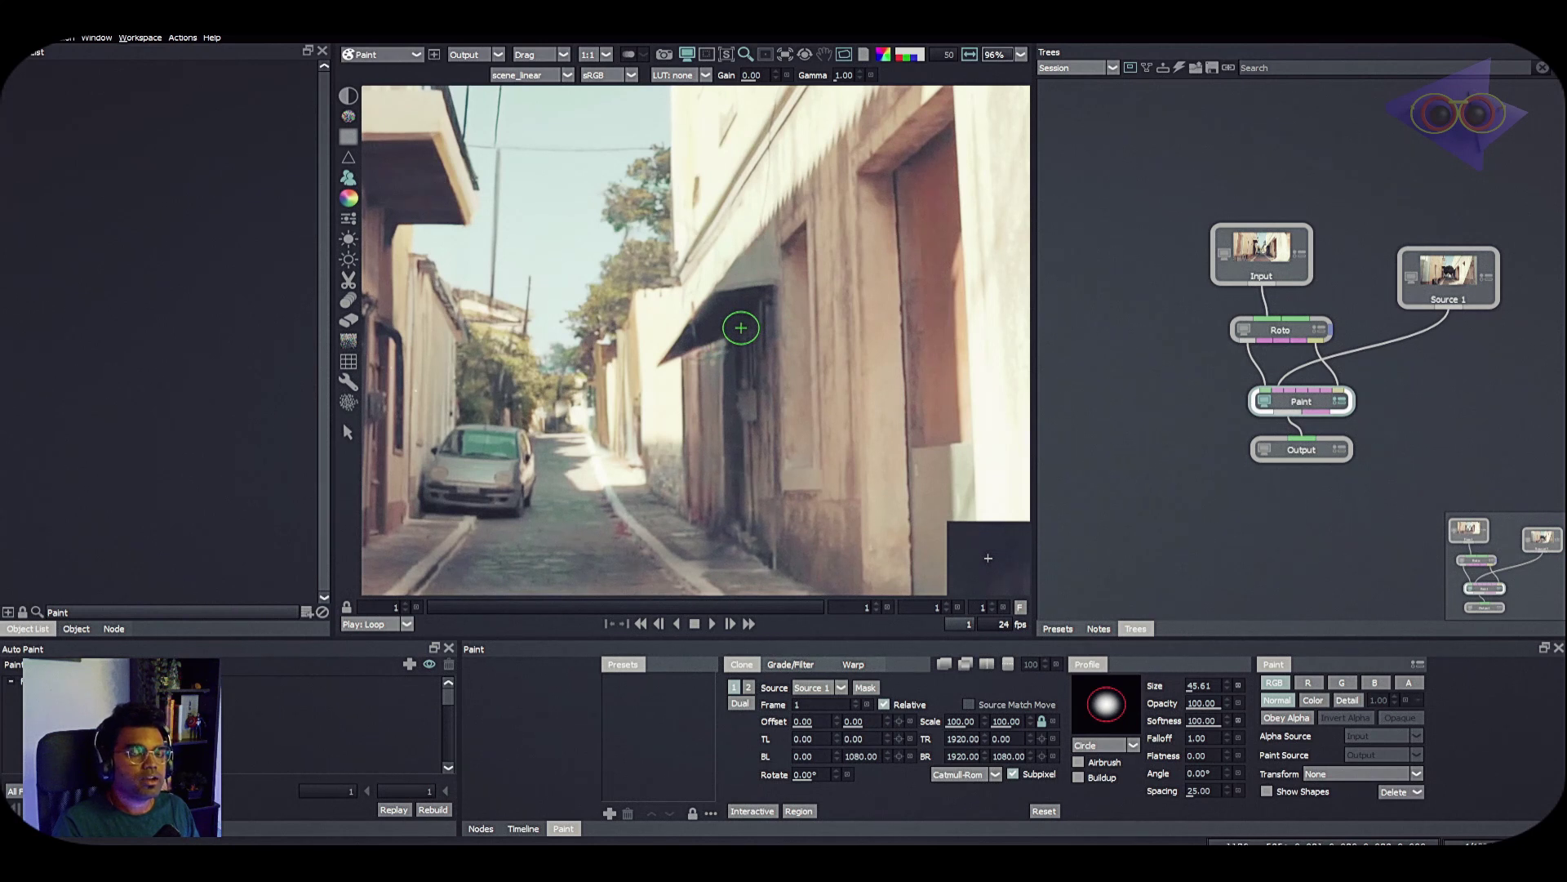
pyautogui.scroll(-1, 689, 407)
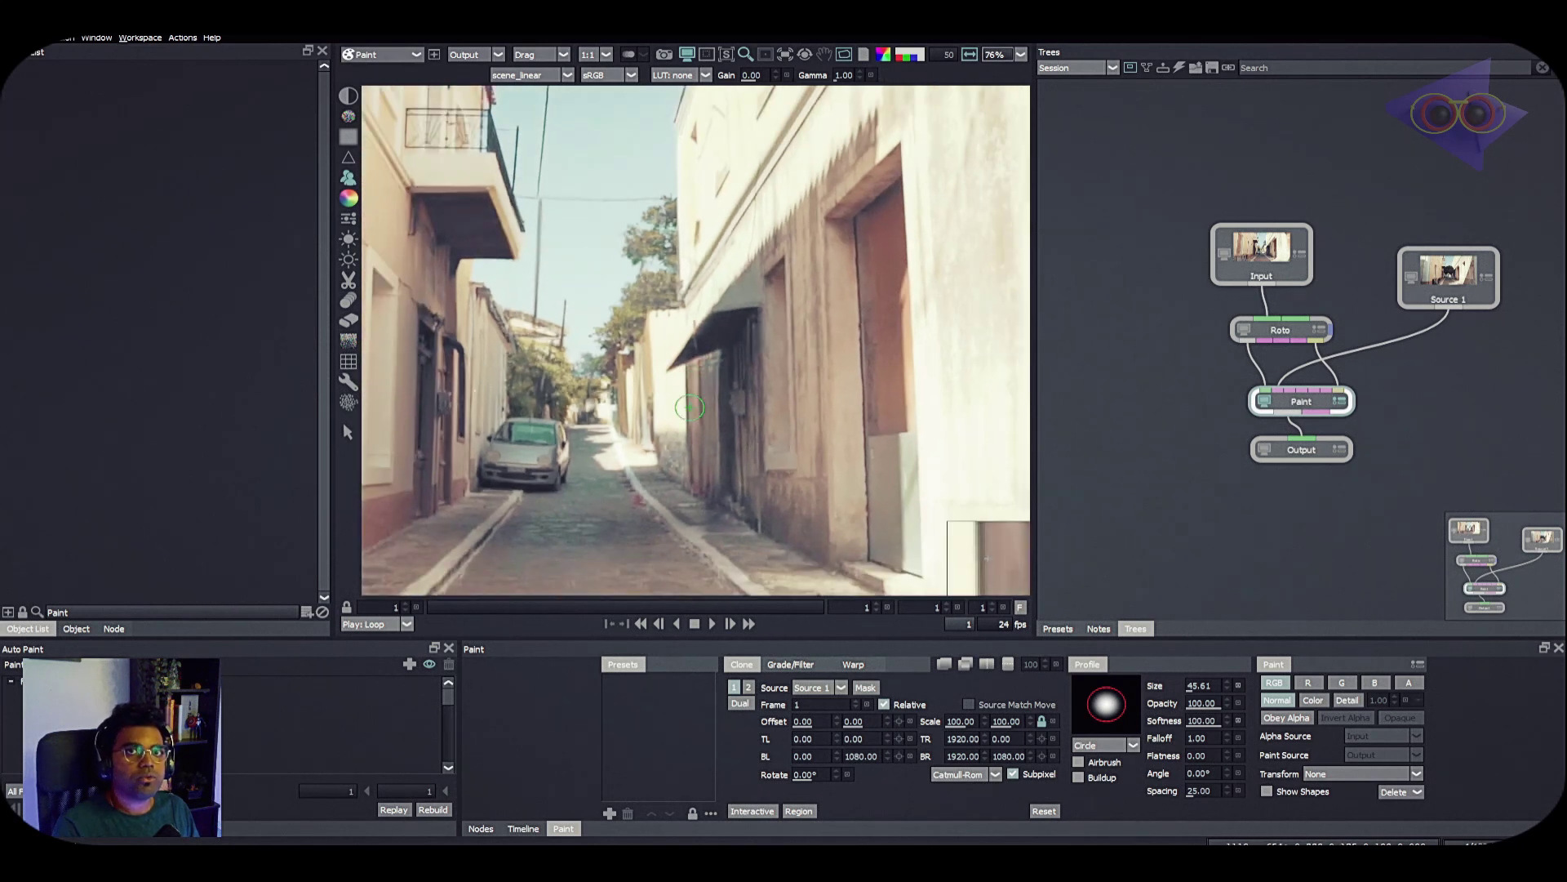
pyautogui.scroll(-1, 690, 406)
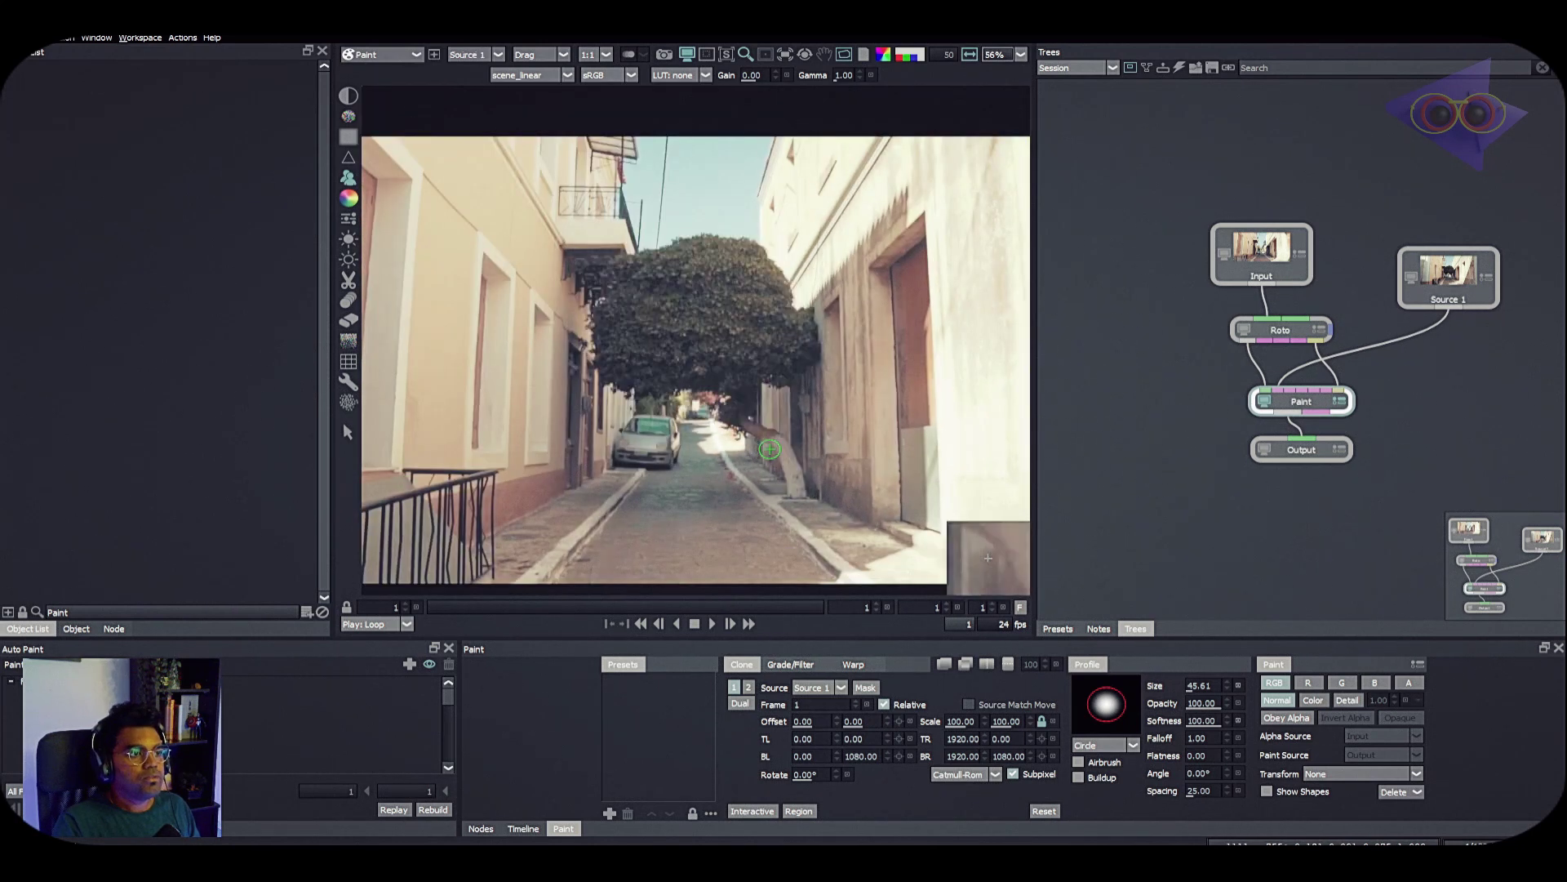
# Move Read1 down in the Node Graph and fit the full street frame in Viewer1.
pyautogui.moveTo(821, 471); pyautogui.dragTo(811, 502, button='middle')
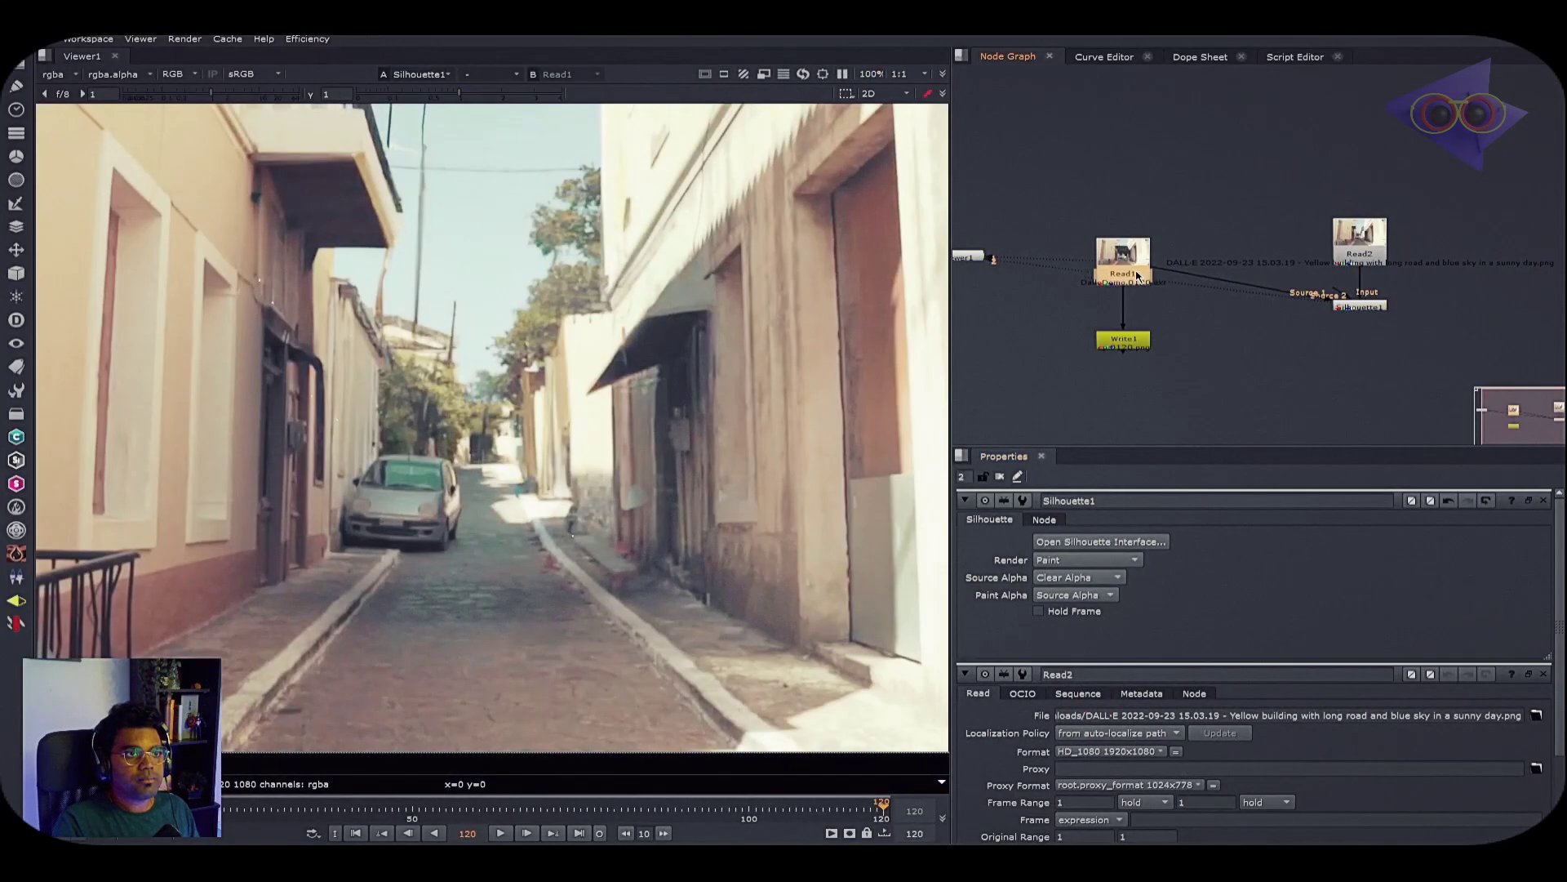
pyautogui.moveTo(1137, 275)
pyautogui.mouseDown()
pyautogui.moveTo(1137, 312)
pyautogui.moveTo(1008, 304)
pyautogui.moveTo(1134, 304)
pyautogui.mouseUp()
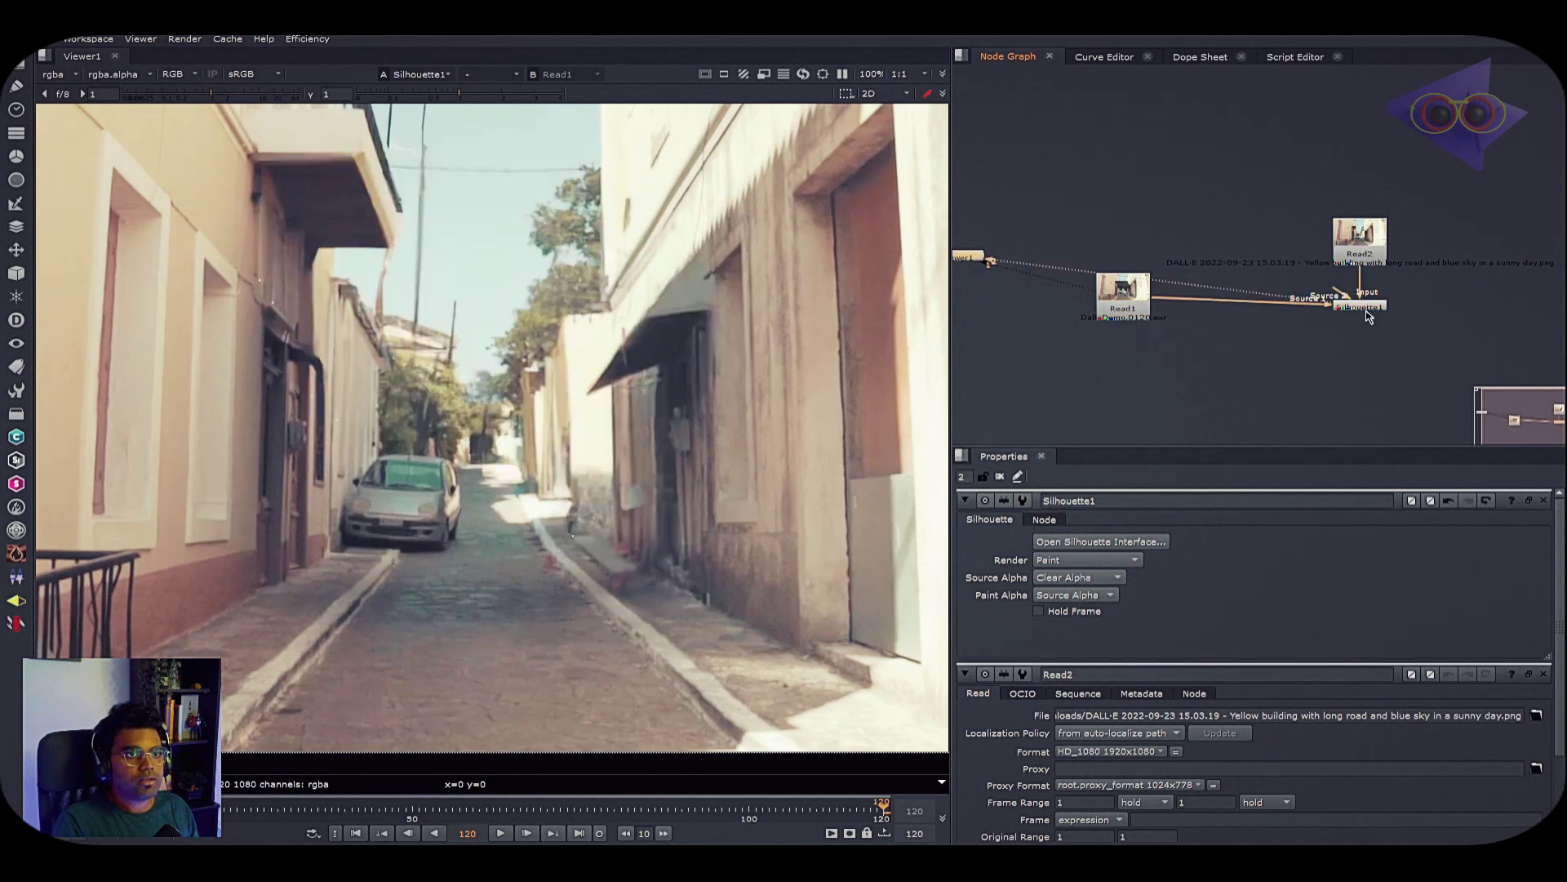
pyautogui.press('f')
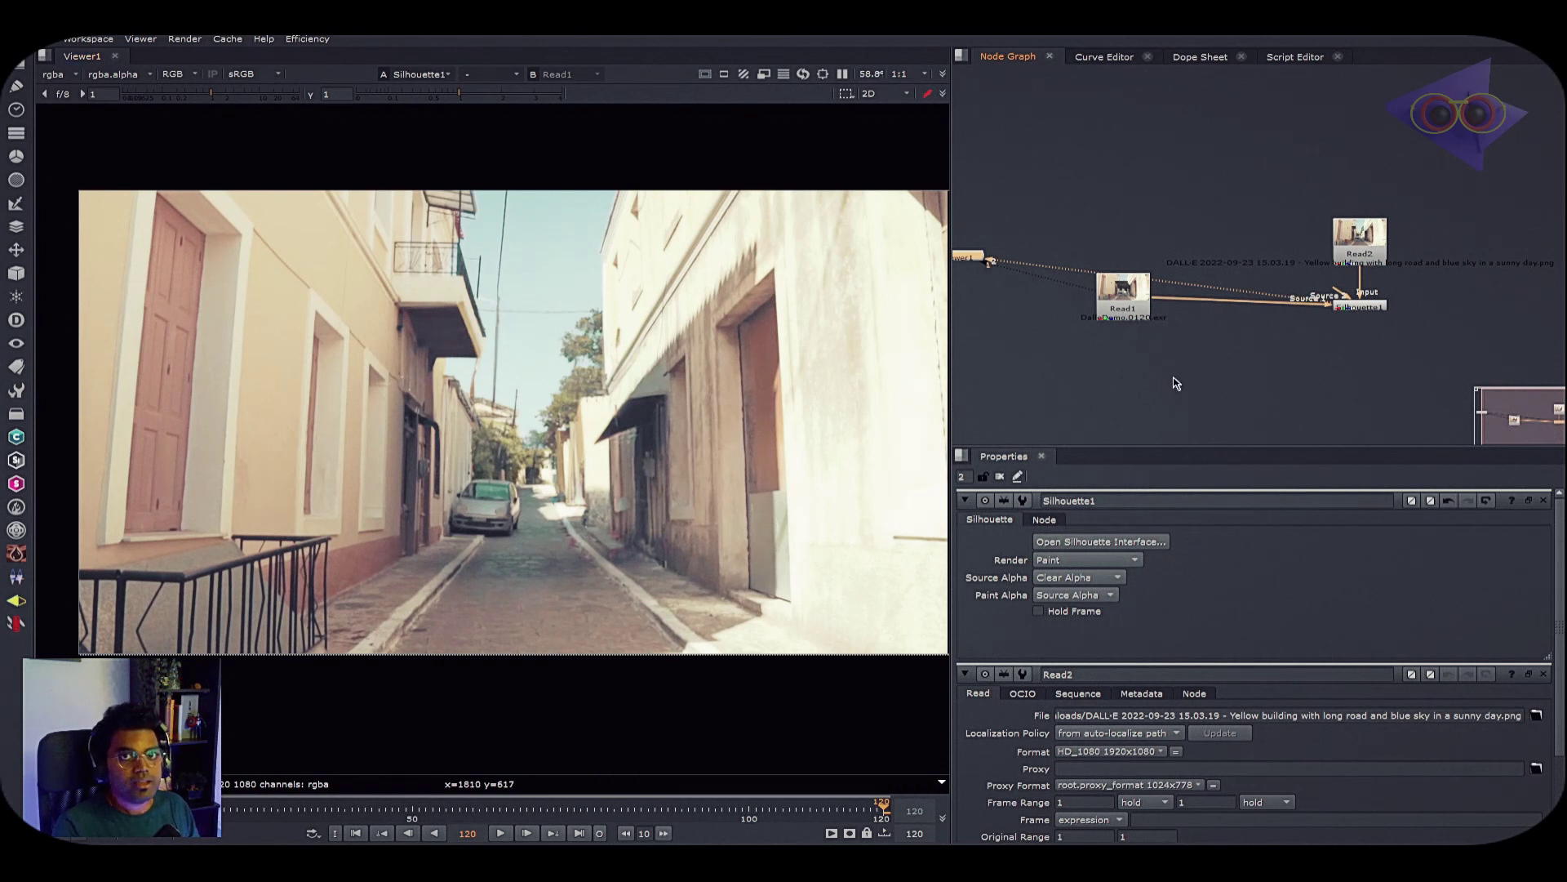
pyautogui.press('1')
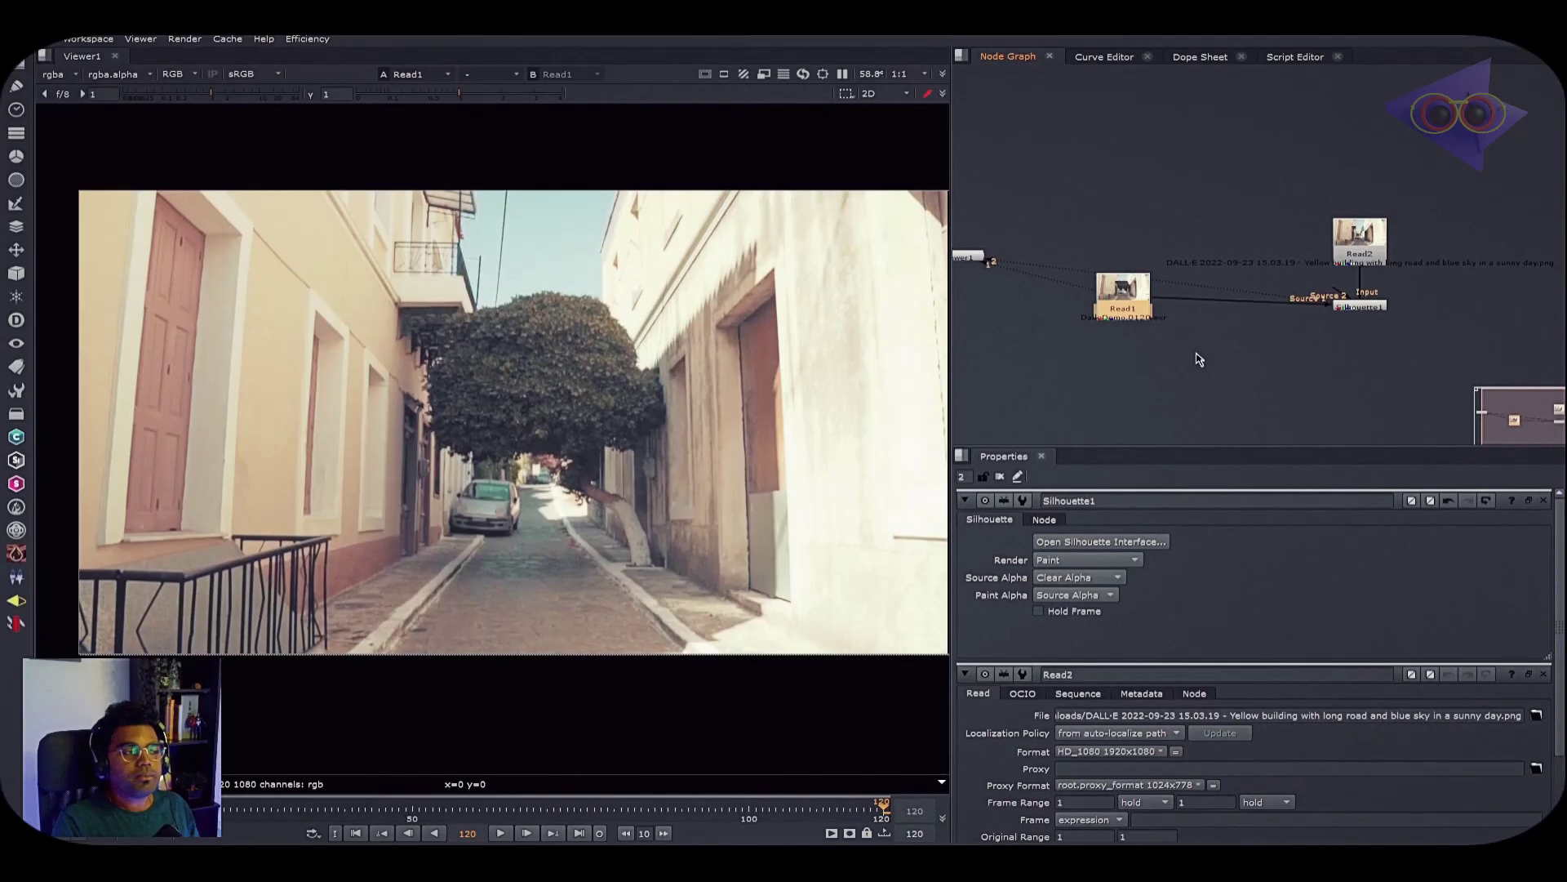